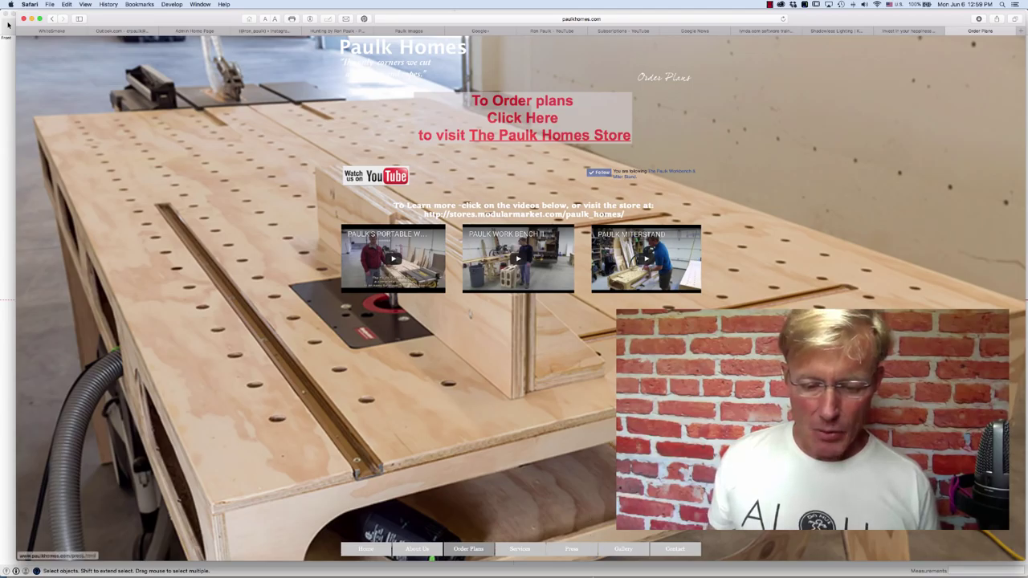
- Switch from Safari to SketchUp, where the empty Sandpaper Organization.skp model is open
{"action": "mouse_move", "coordinate": [630, 573]}
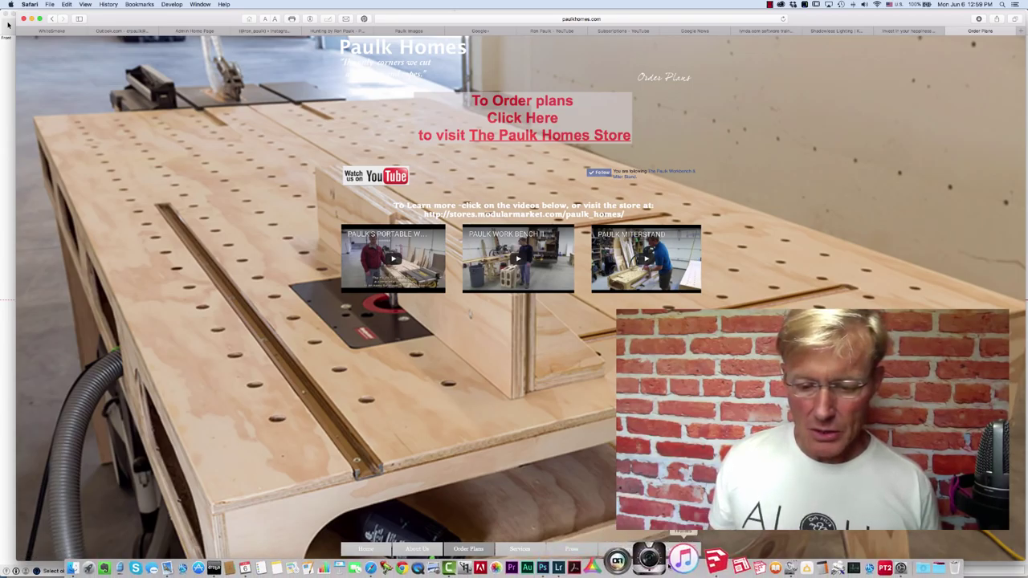
{"action": "left_click", "coordinate": [689, 560]}
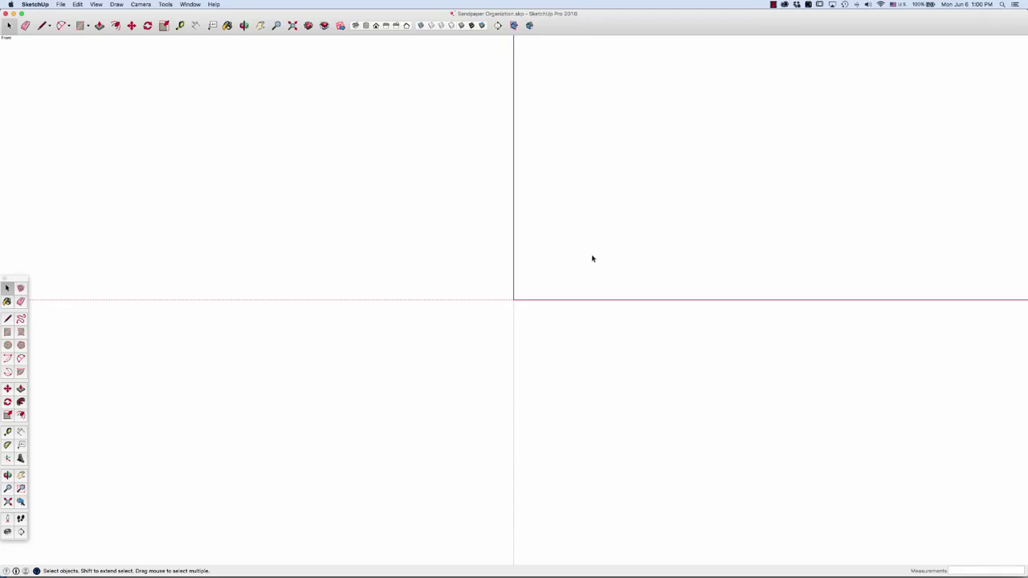
- Activate the Rectangle tool with R in the blank model
{"action": "key", "text": "r"}
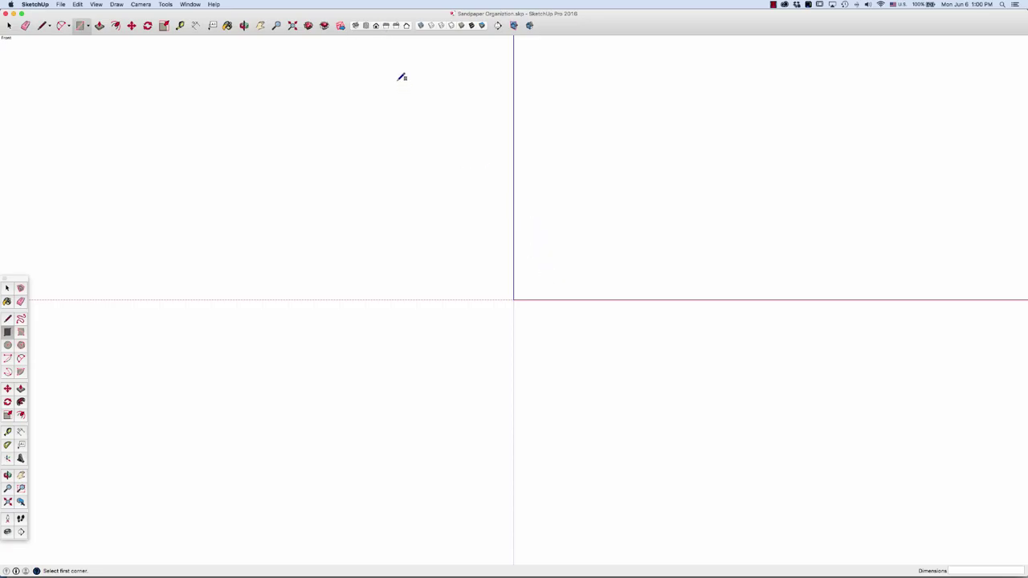
- From Top view, draw a 6 by 14 rectangle at the origin, then orbit into perspective
{"action": "left_click", "coordinate": [366, 27]}
{"action": "left_click", "coordinate": [514, 300]}
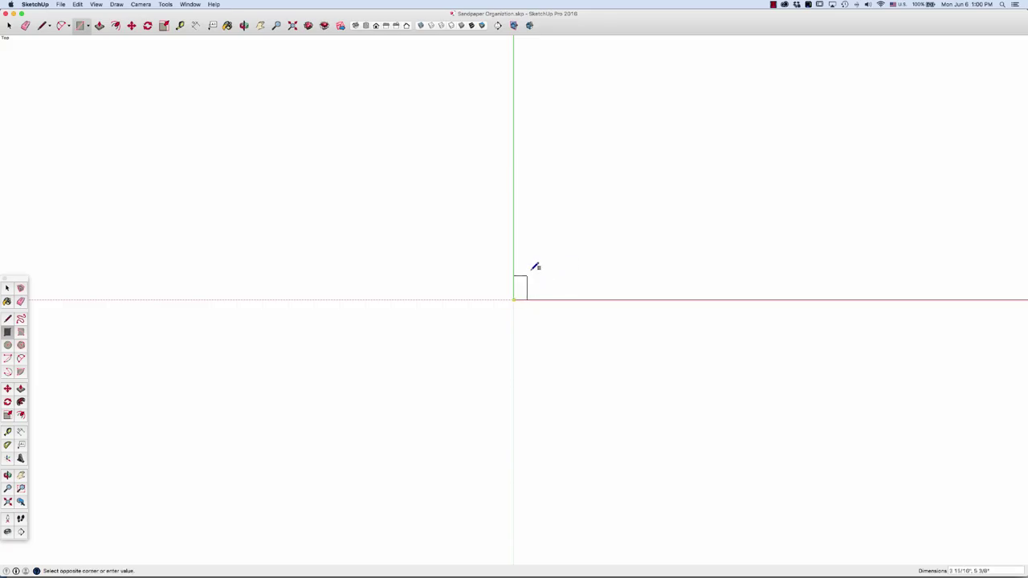
{"action": "left_click", "coordinate": [553, 217]}
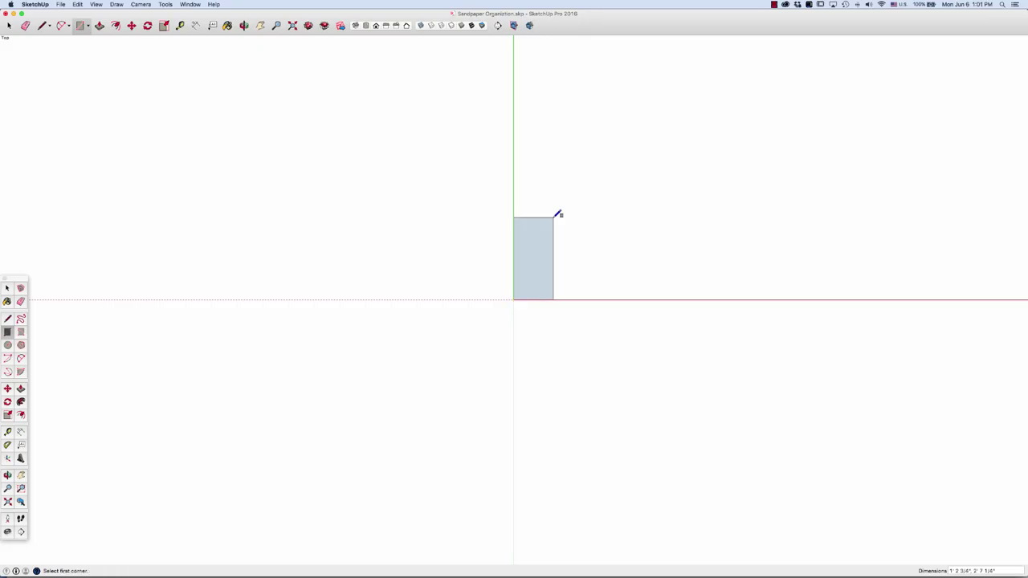
{"action": "type", "text": "6.5,14"}
{"action": "key", "text": "super+z"}
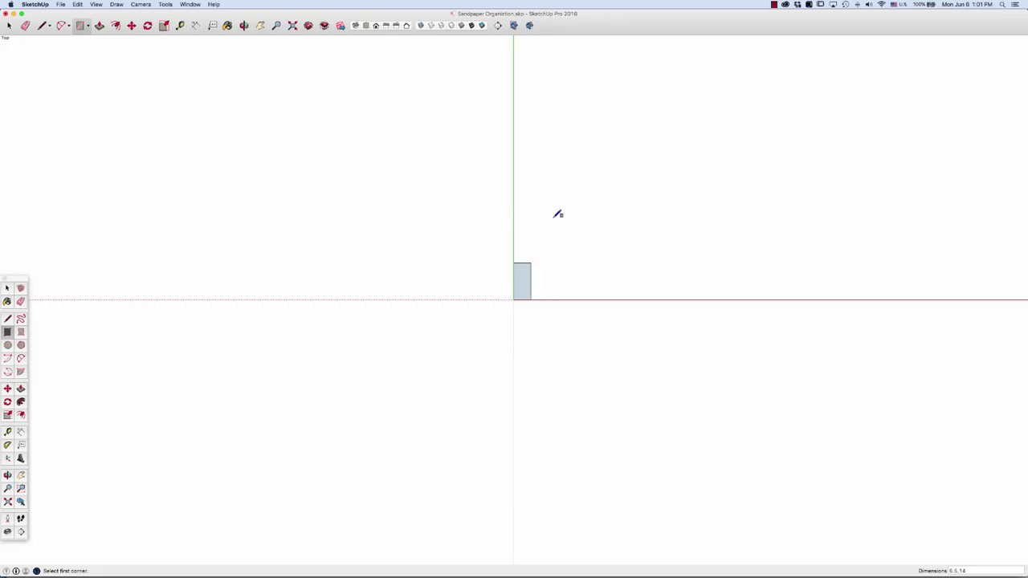
{"action": "scroll", "coordinate": [526, 281], "scroll_direction": "up", "scroll_amount": 8}
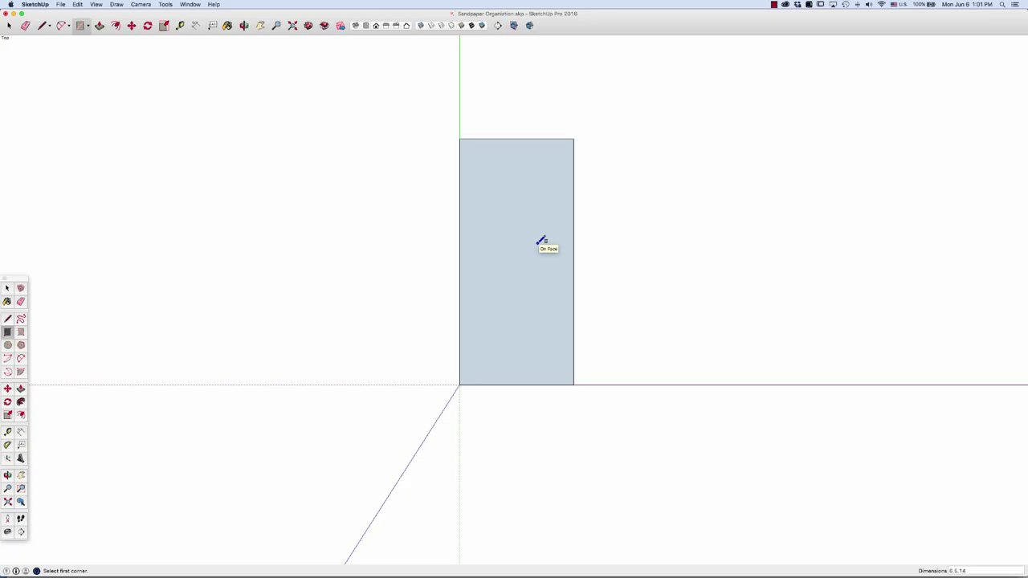
{"action": "key", "text": "o"}
{"action": "left_click_drag", "start_coordinate": [603, 265], "coordinate": [525, 264]}
{"action": "scroll", "coordinate": [519, 313], "scroll_direction": "up", "scroll_amount": 4}
- Select the rectangle face with its edges and make it a group
{"action": "key", "text": "space"}
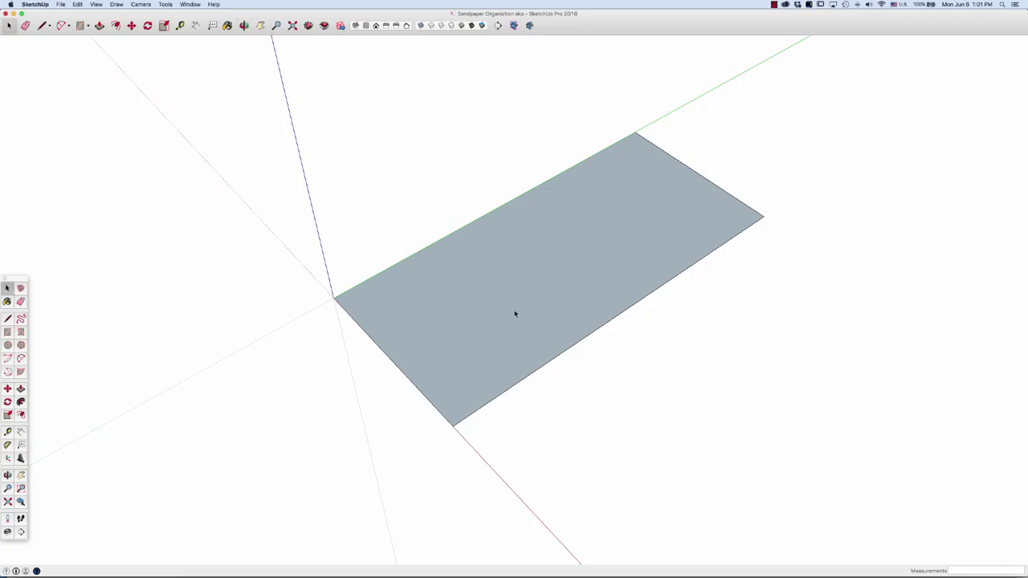
{"action": "double_click", "coordinate": [515, 314]}
{"action": "key", "text": "o"}
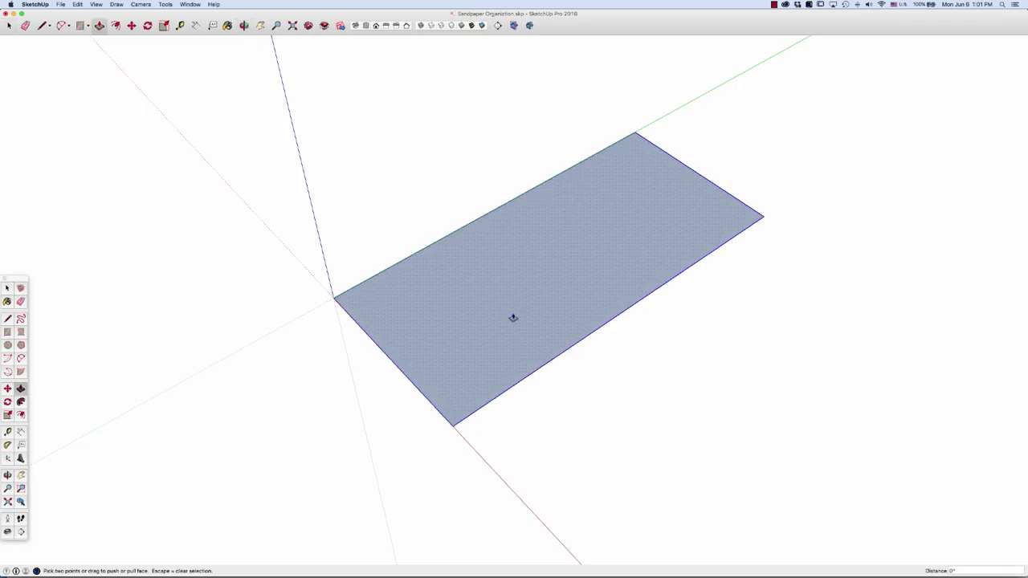
{"action": "key", "text": "space"}
{"action": "right_click", "coordinate": [515, 313]}
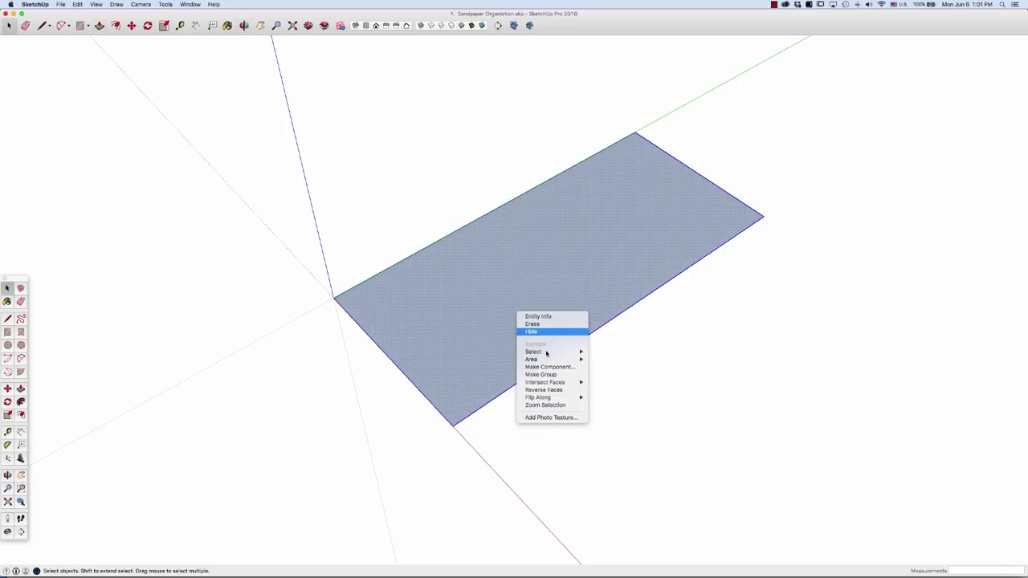
{"action": "left_click", "coordinate": [554, 374]}
{"action": "left_click", "coordinate": [655, 384]}
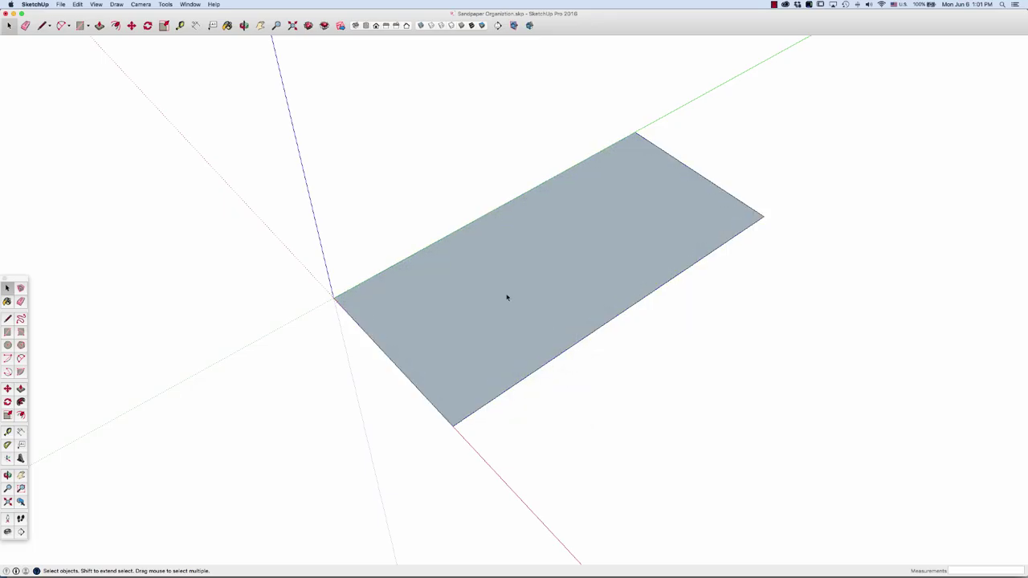
- Inside the group, push/pull the face up 1/4 inch into a board
{"action": "double_click", "coordinate": [507, 297]}
{"action": "left_click", "coordinate": [507, 297]}
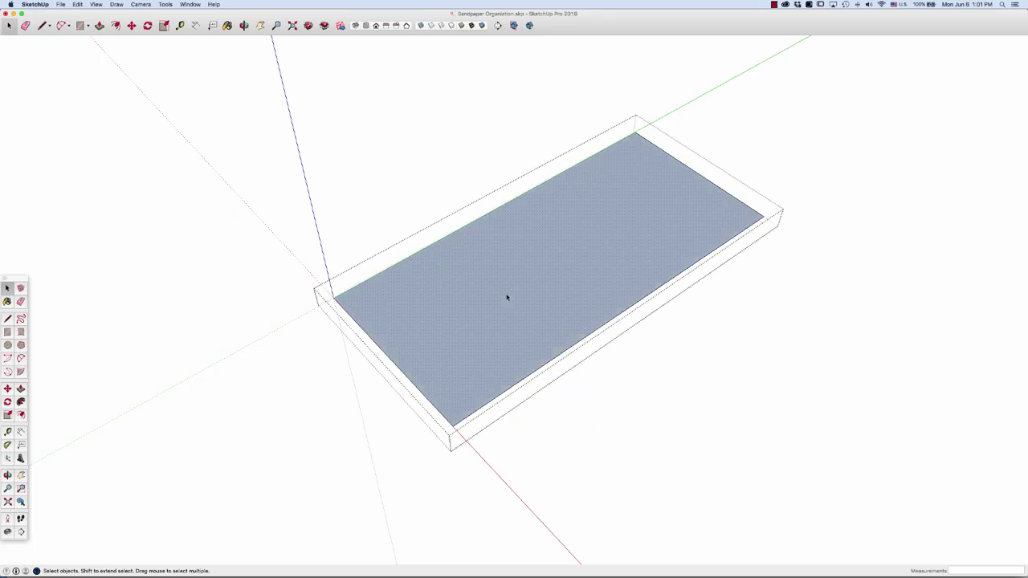
{"action": "key", "text": "p"}
{"action": "left_click", "coordinate": [506, 297]}
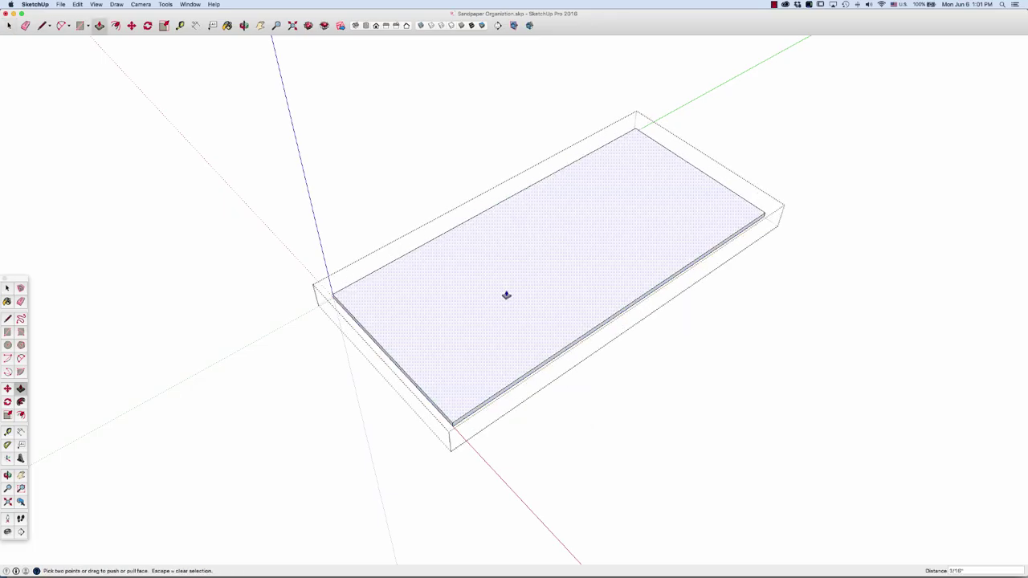
{"action": "left_click", "coordinate": [506, 295]}
{"action": "type", "text": "1/4"}
{"action": "key", "text": "Return"}
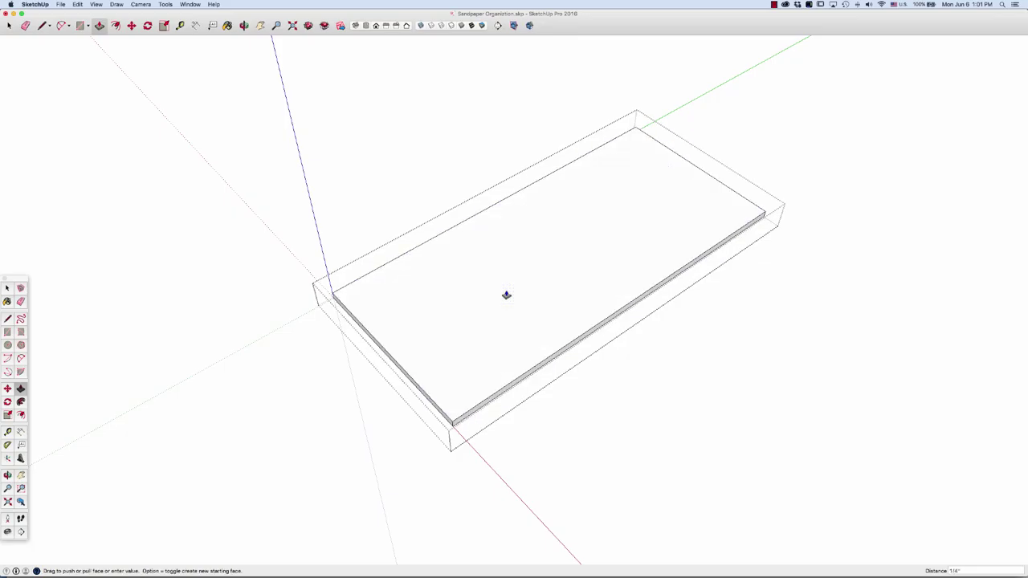
{"action": "key", "text": "space"}
{"action": "left_click", "coordinate": [715, 427]}
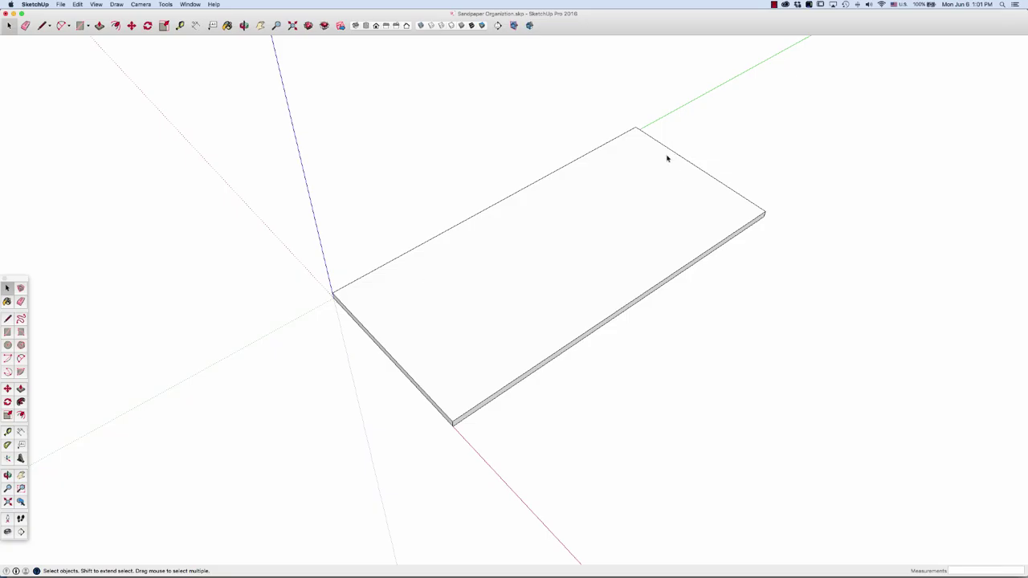
- Place Tape Measure guides 1/2 inch inside the board's top edges
{"action": "key", "text": "t"}
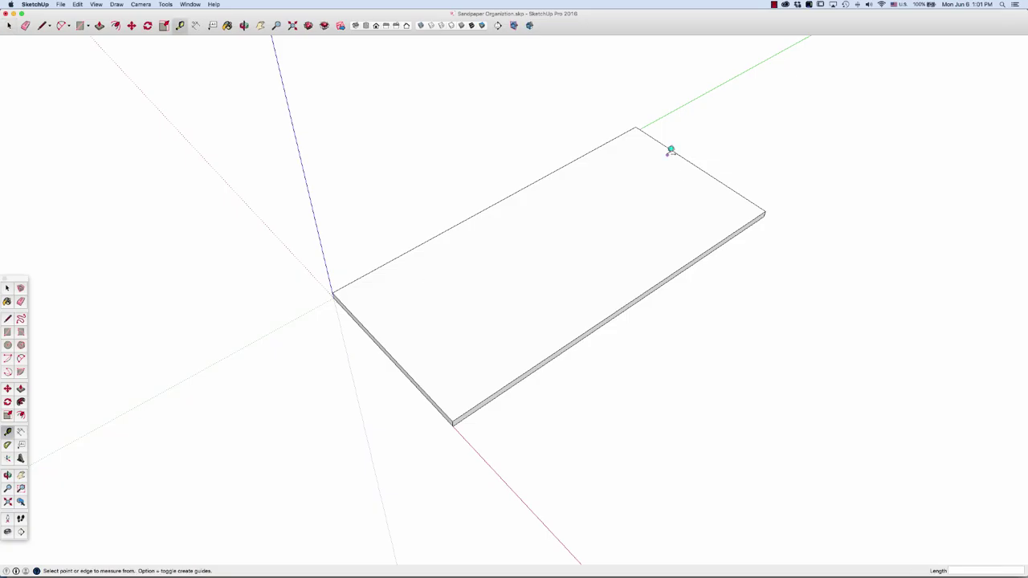
{"action": "left_click", "coordinate": [668, 150]}
{"action": "left_click", "coordinate": [668, 153]}
{"action": "left_click", "coordinate": [392, 352]}
{"action": "left_click", "coordinate": [395, 338]}
{"action": "left_click", "coordinate": [403, 255]}
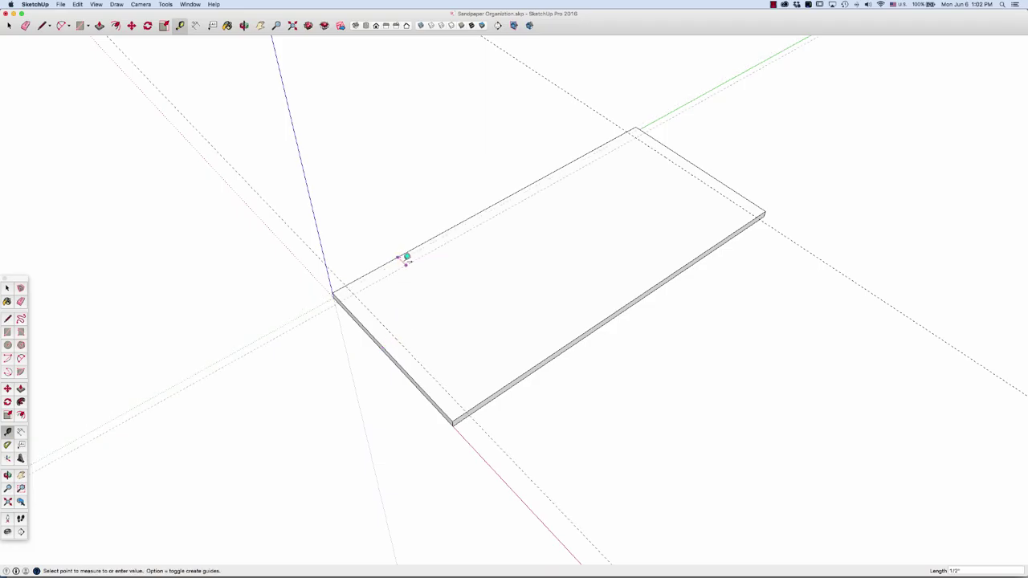
{"action": "left_click", "coordinate": [408, 261]}
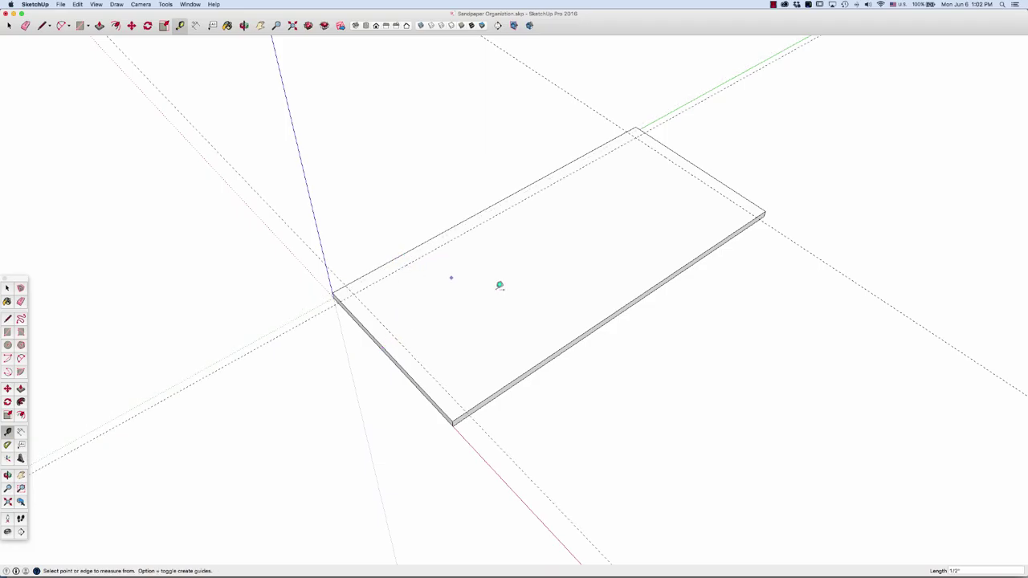
{"action": "left_click", "coordinate": [584, 336]}
{"action": "left_click", "coordinate": [571, 328]}
- Draw a 1/2 by 6 1/2 inch rectangle across the board's far end
{"action": "key", "text": "r"}
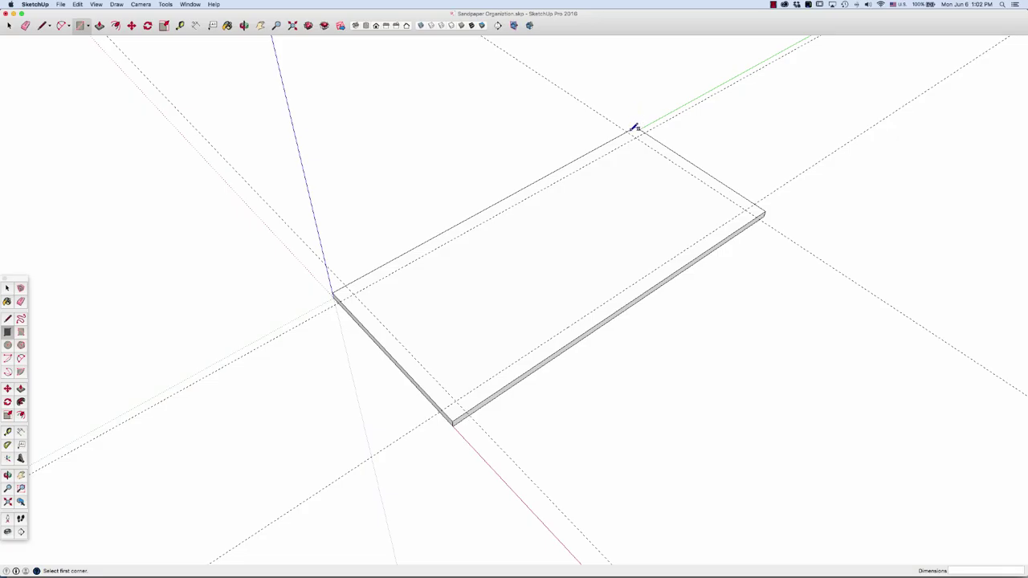
{"action": "left_click", "coordinate": [634, 130]}
{"action": "left_click", "coordinate": [764, 210]}
- Select the far-end strip face with its edges and make it a group
{"action": "key", "text": "space"}
{"action": "right_click", "coordinate": [725, 194]}
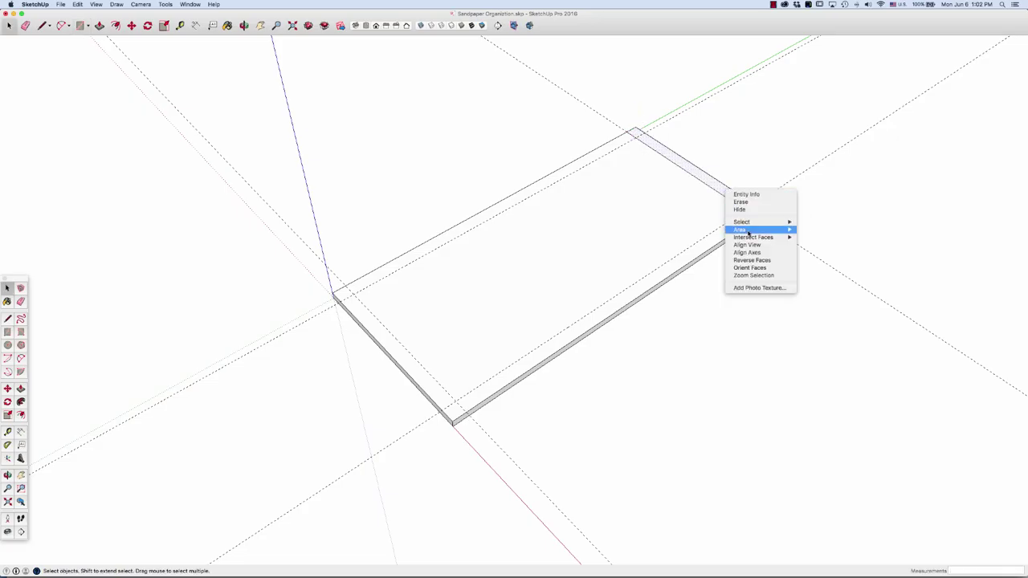
{"action": "left_click", "coordinate": [711, 186]}
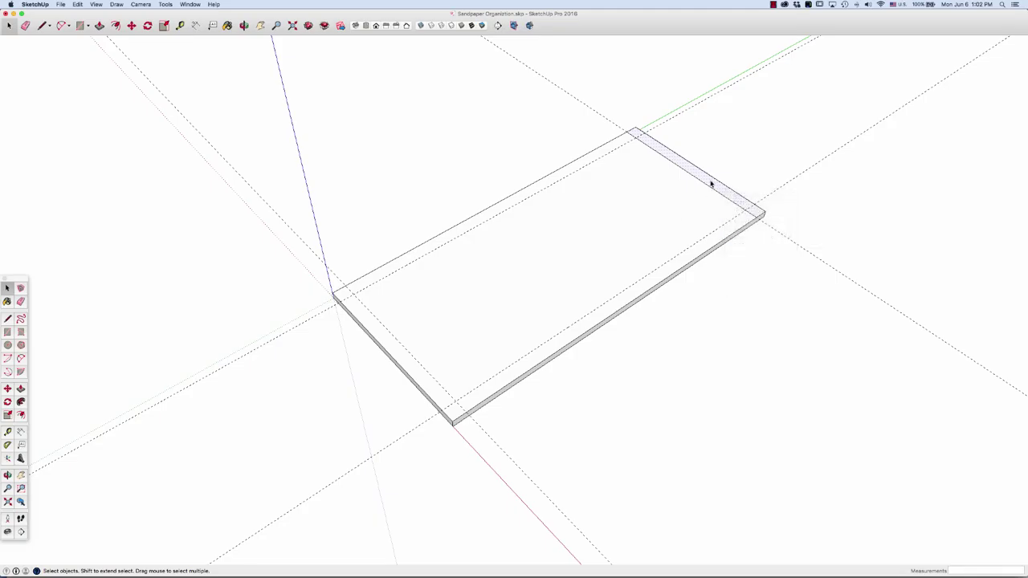
{"action": "double_click", "coordinate": [711, 185]}
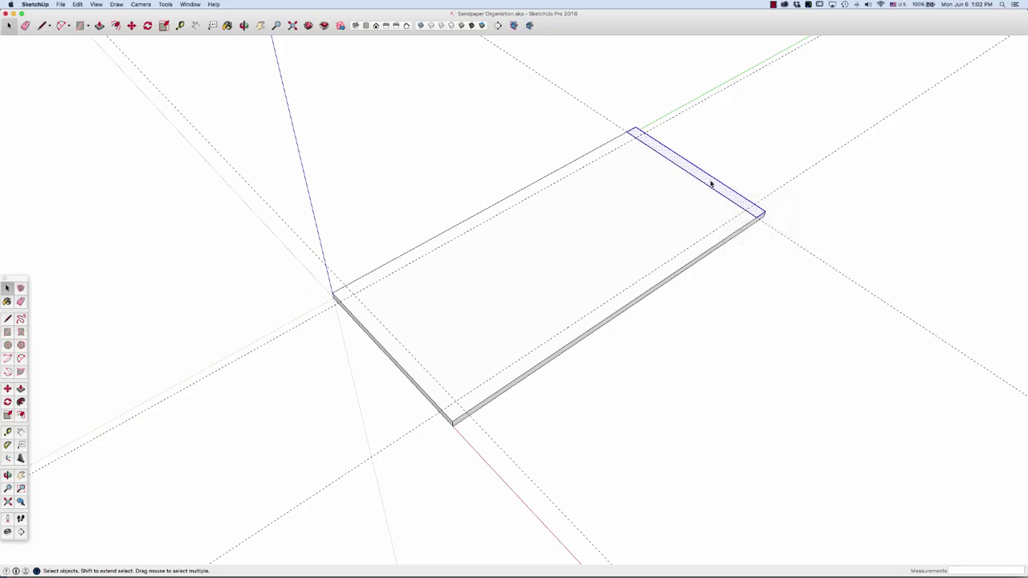
{"action": "right_click", "coordinate": [706, 176]}
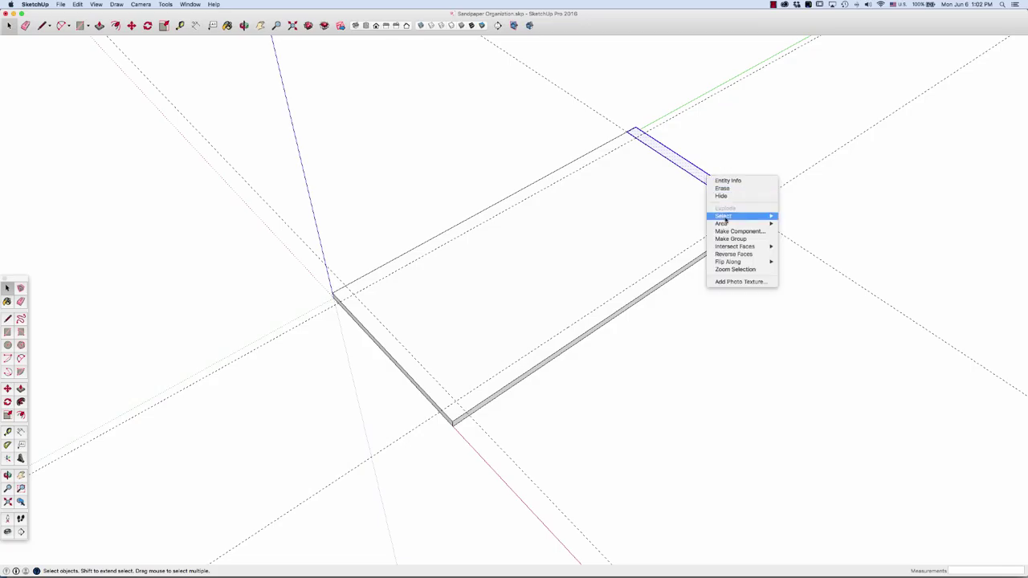
{"action": "left_click", "coordinate": [731, 238]}
- Pull the grouped strip up 6.25 inches into an upright end panel and select it
{"action": "double_click", "coordinate": [710, 185]}
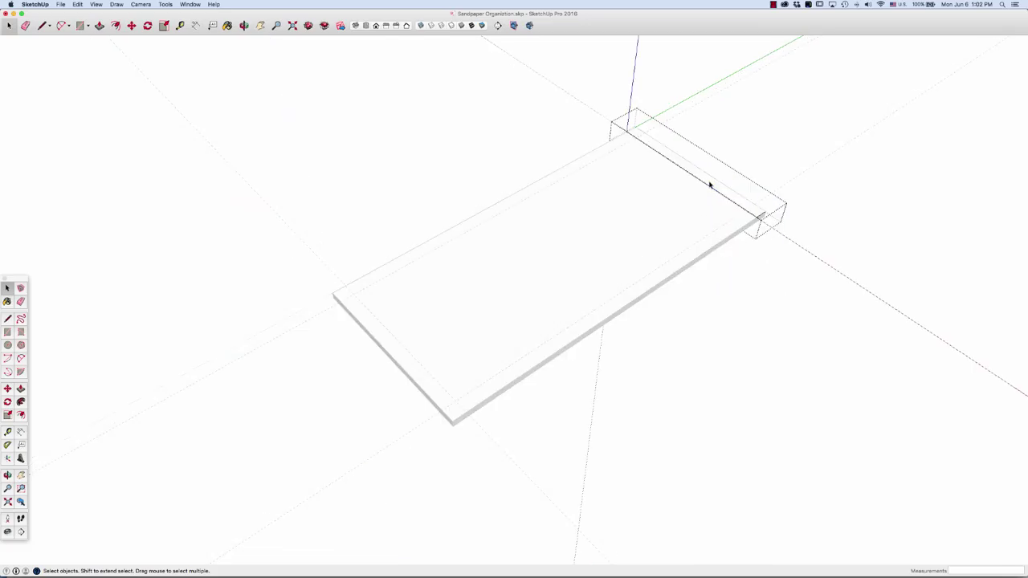
{"action": "left_click", "coordinate": [710, 185]}
{"action": "key", "text": "p"}
{"action": "left_click", "coordinate": [710, 185]}
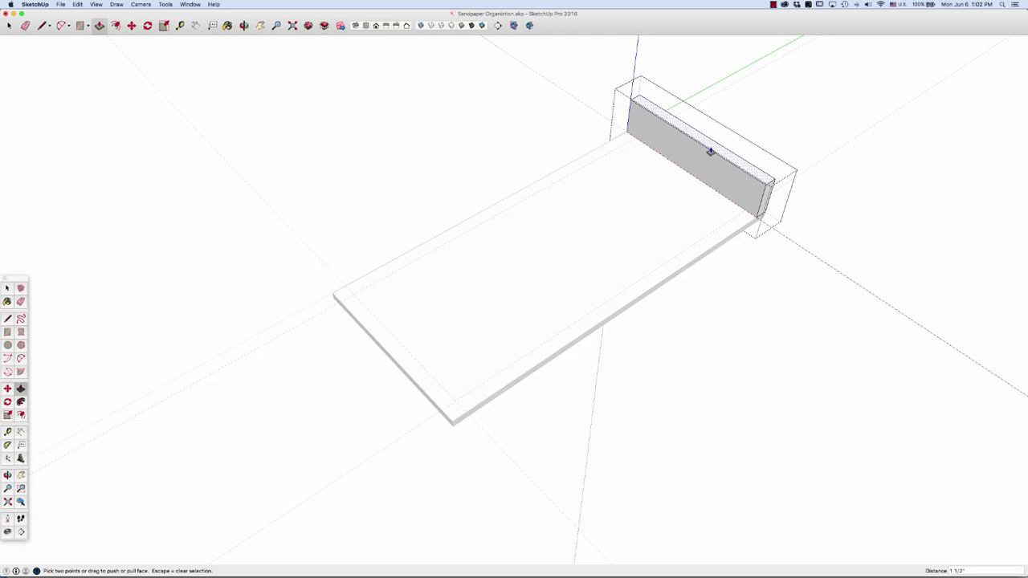
{"action": "type", "text": "6.25"}
{"action": "key", "text": "Return"}
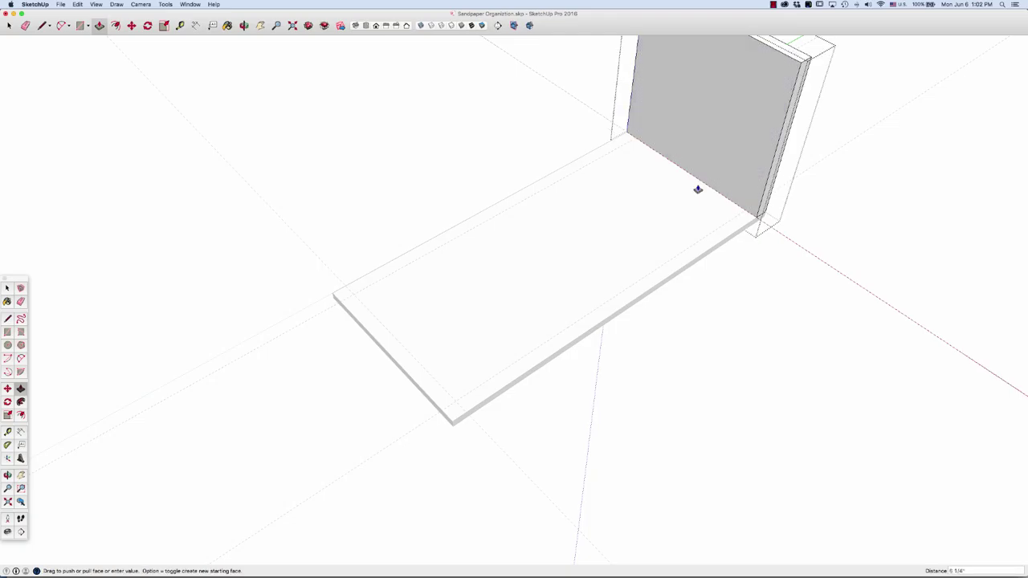
{"action": "scroll", "coordinate": [698, 191], "scroll_direction": "down", "scroll_amount": 5}
{"action": "scroll", "coordinate": [756, 174], "scroll_direction": "up", "scroll_amount": 1}
{"action": "key", "text": "space"}
{"action": "left_click", "coordinate": [772, 180]}
{"action": "left_click", "coordinate": [688, 200]}
{"action": "key", "text": "m"}
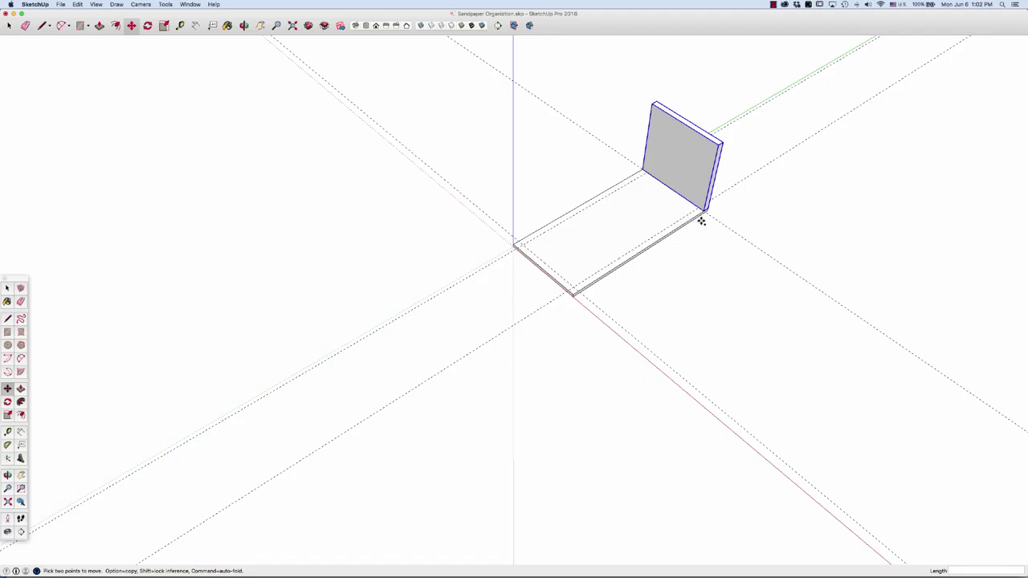
- Copy the end panel from its bottom corner to the board's front-left endpoint
{"action": "left_click", "coordinate": [706, 212]}
{"action": "key", "text": "alt"}
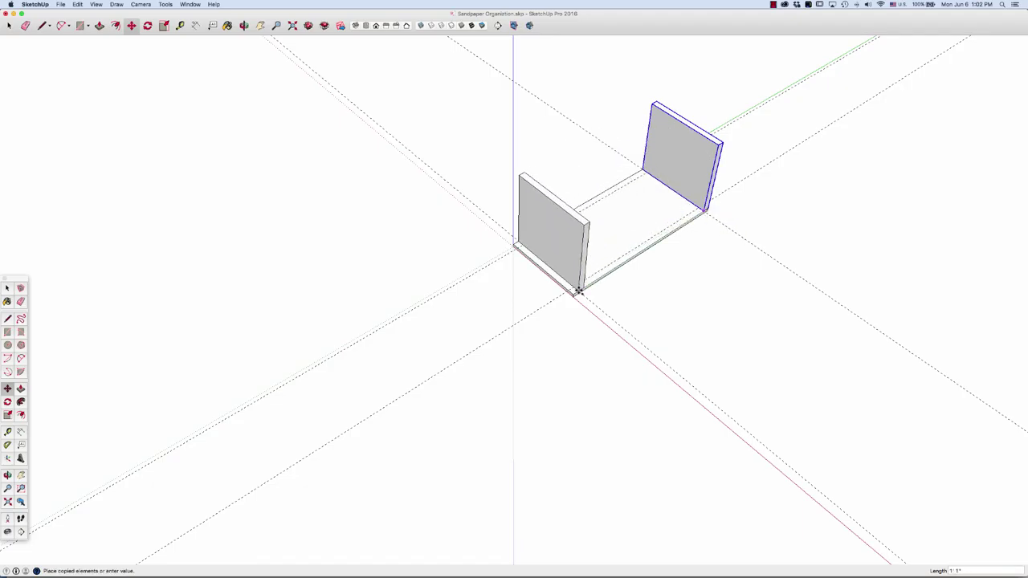
{"action": "left_click", "coordinate": [574, 294]}
{"action": "key", "text": "space"}
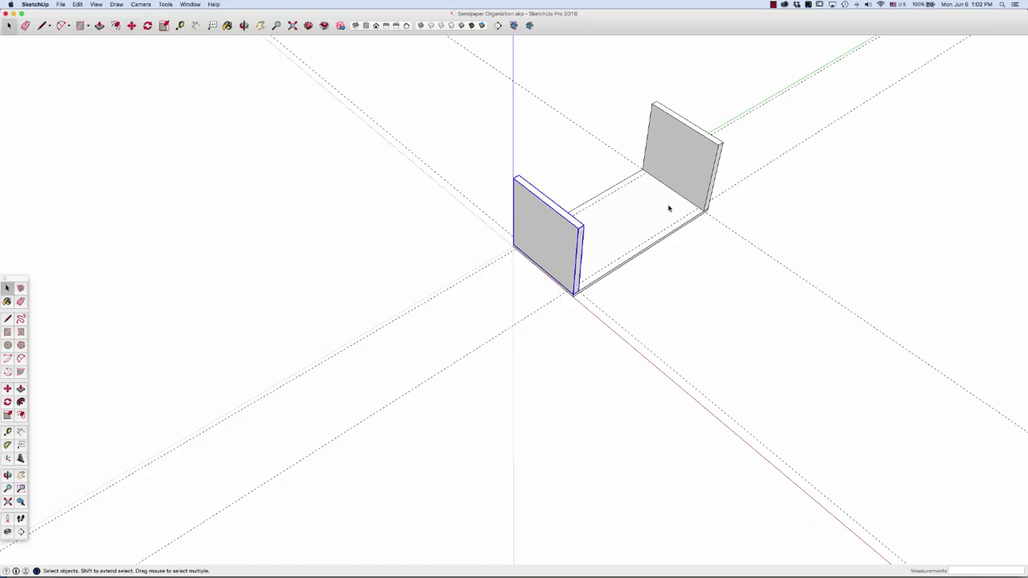
{"action": "middle_click_drag", "start_coordinate": [651, 202], "coordinate": [578, 233]}
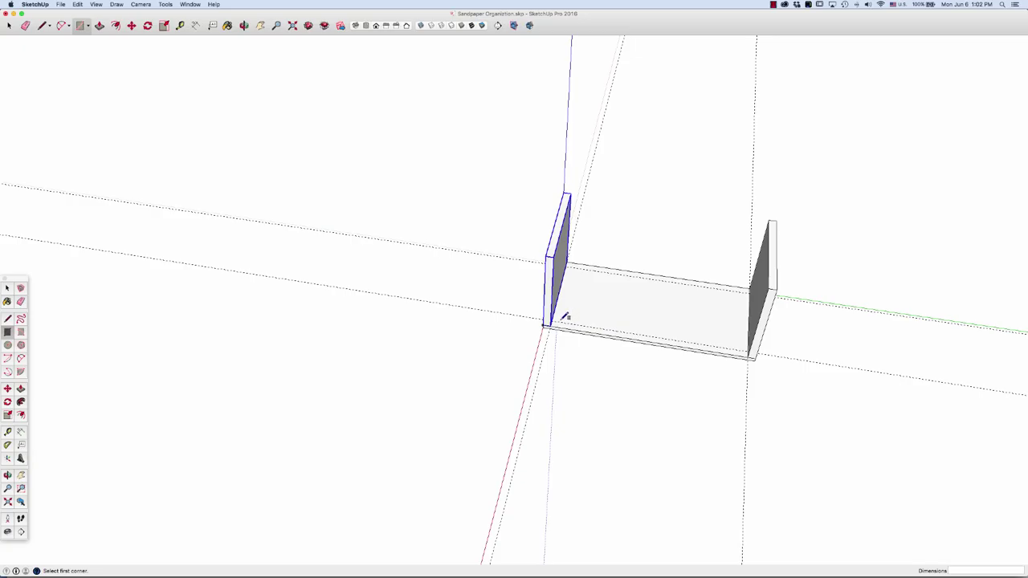
- Draw a rectangle along the base's front edge and make it a group
{"action": "left_click", "coordinate": [560, 321]}
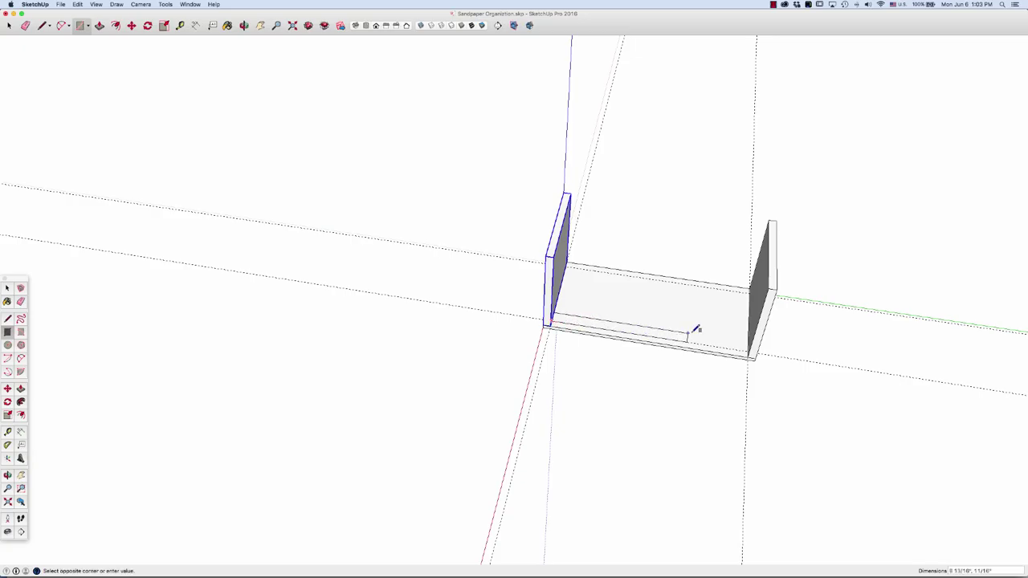
{"action": "left_click", "coordinate": [752, 355]}
{"action": "key", "text": "space"}
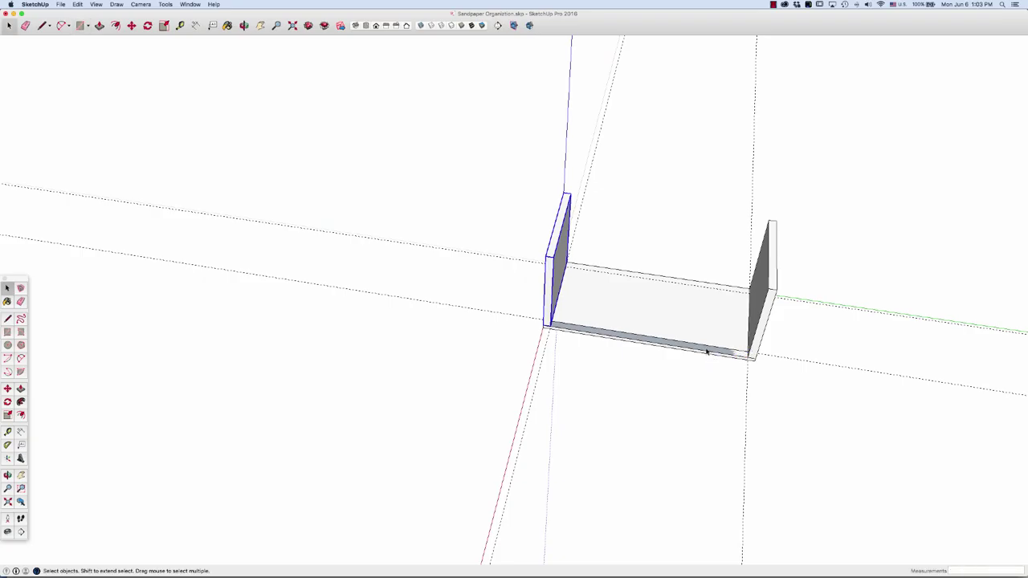
{"action": "left_click", "coordinate": [706, 351]}
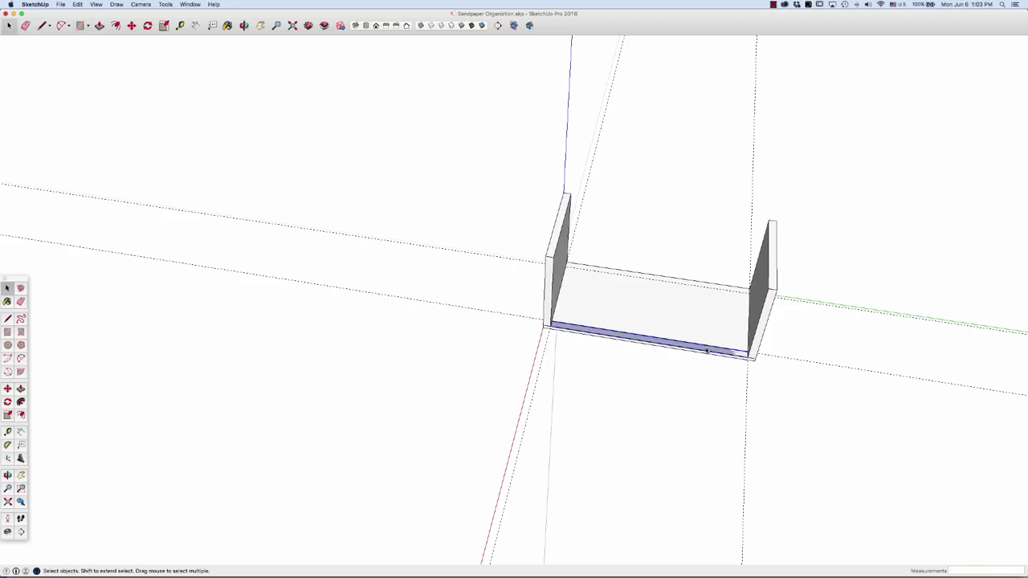
{"action": "right_click", "coordinate": [707, 351]}
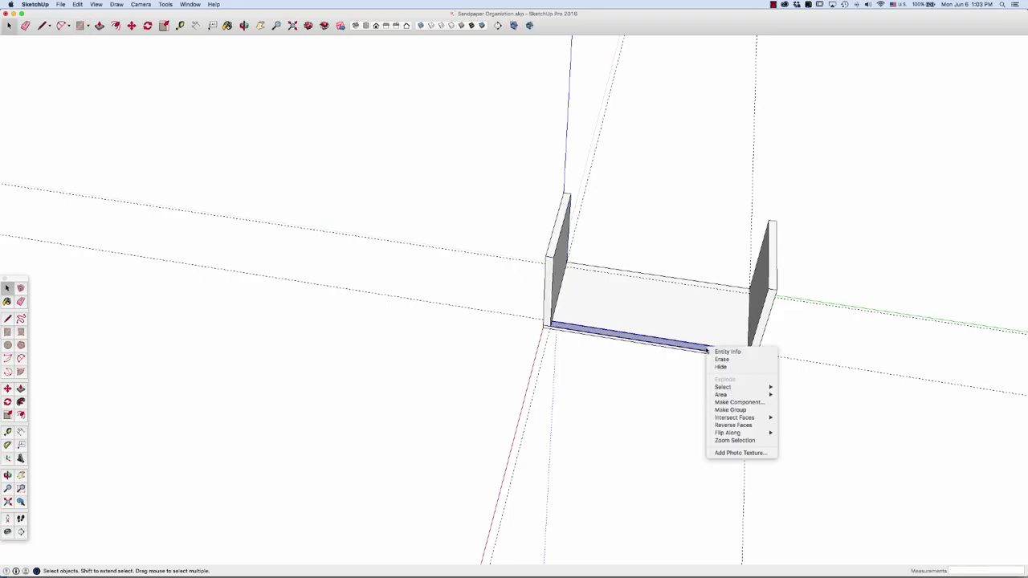
{"action": "left_click", "coordinate": [731, 410]}
- Inside the group, push/pull the strip up into a tall front panel
{"action": "double_click", "coordinate": [580, 330]}
{"action": "left_click", "coordinate": [580, 330]}
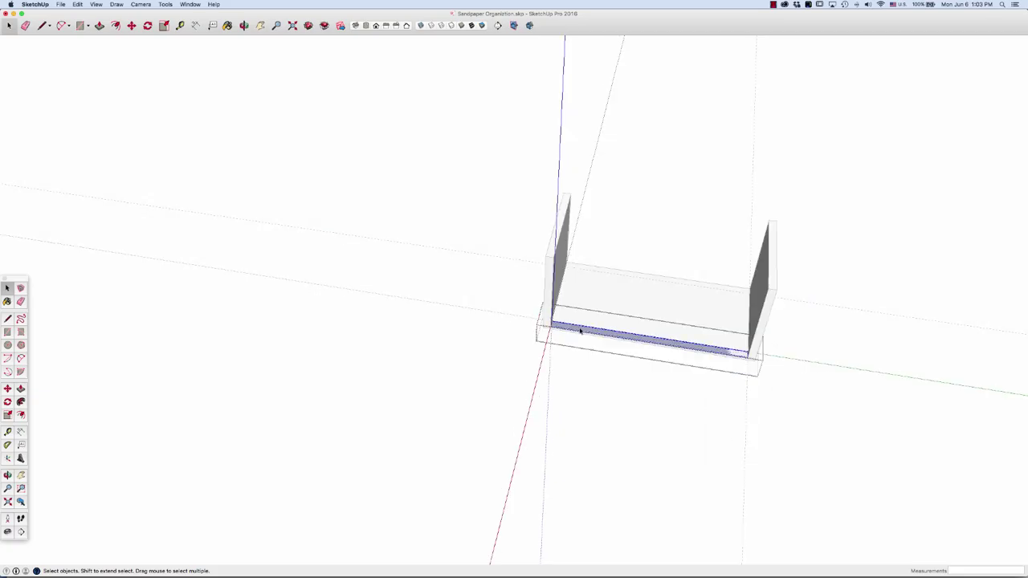
{"action": "key", "text": "p"}
{"action": "left_click", "coordinate": [579, 330]}
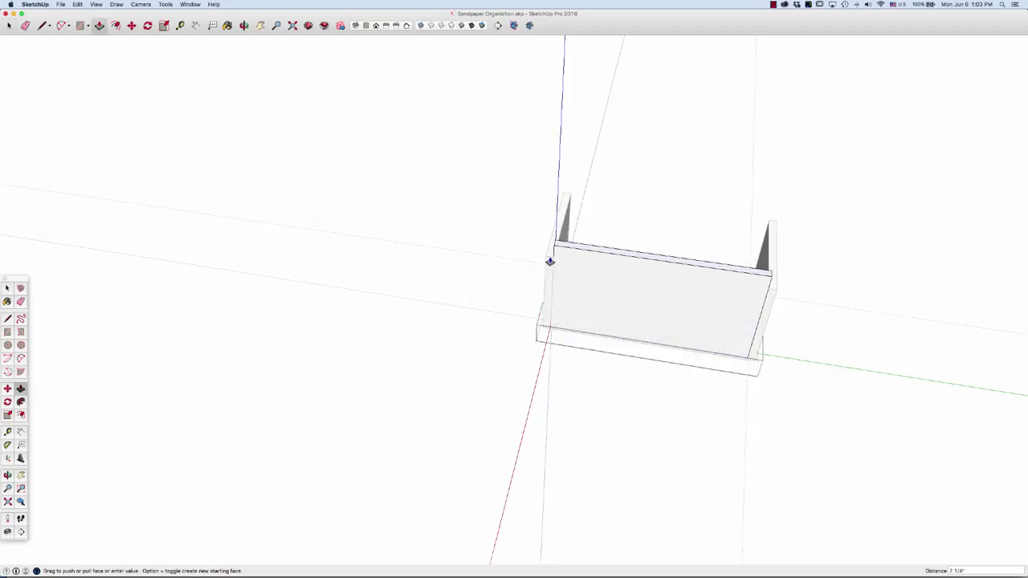
{"action": "key", "text": "space"}
{"action": "left_click", "coordinate": [840, 369]}
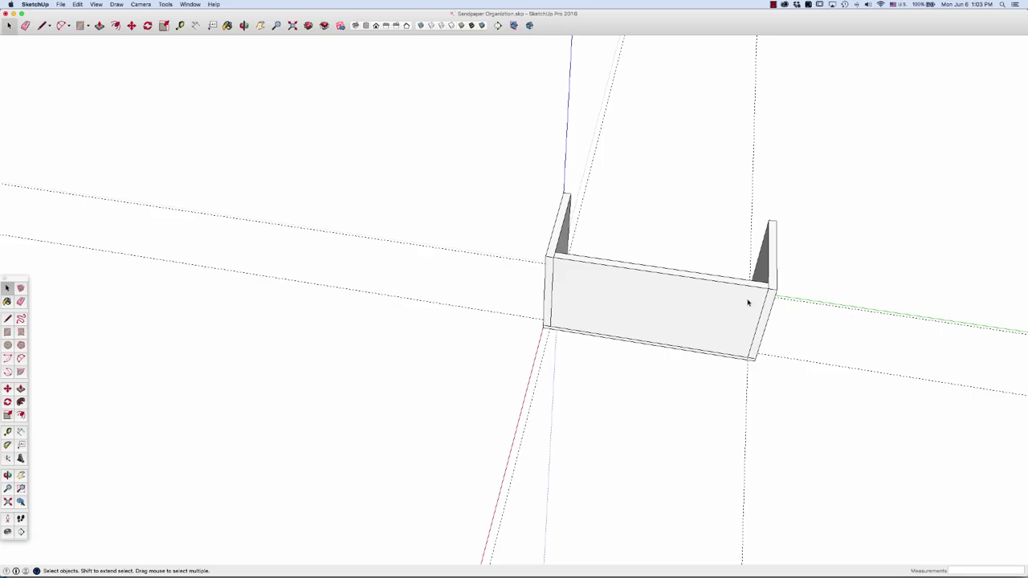
- Move the front panel down and forward, away from the box
{"action": "double_click", "coordinate": [685, 289]}
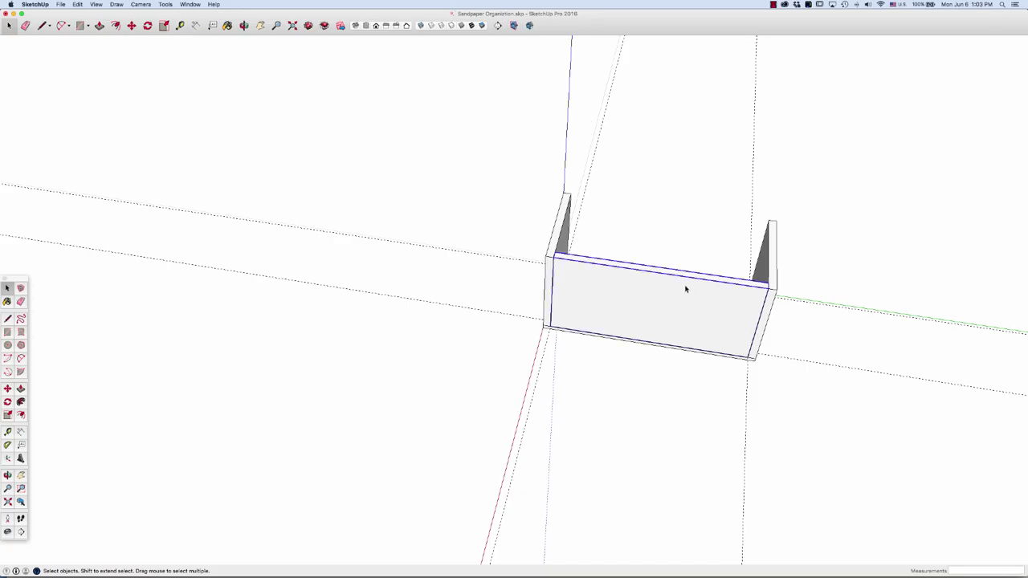
{"action": "key", "text": "m"}
{"action": "left_click_drag", "start_coordinate": [685, 285], "coordinate": [604, 439]}
- Orbit around the box and the moved front panel, then clear the selection
{"action": "key", "text": "o"}
{"action": "key", "text": "space"}
{"action": "left_click", "coordinate": [799, 380]}
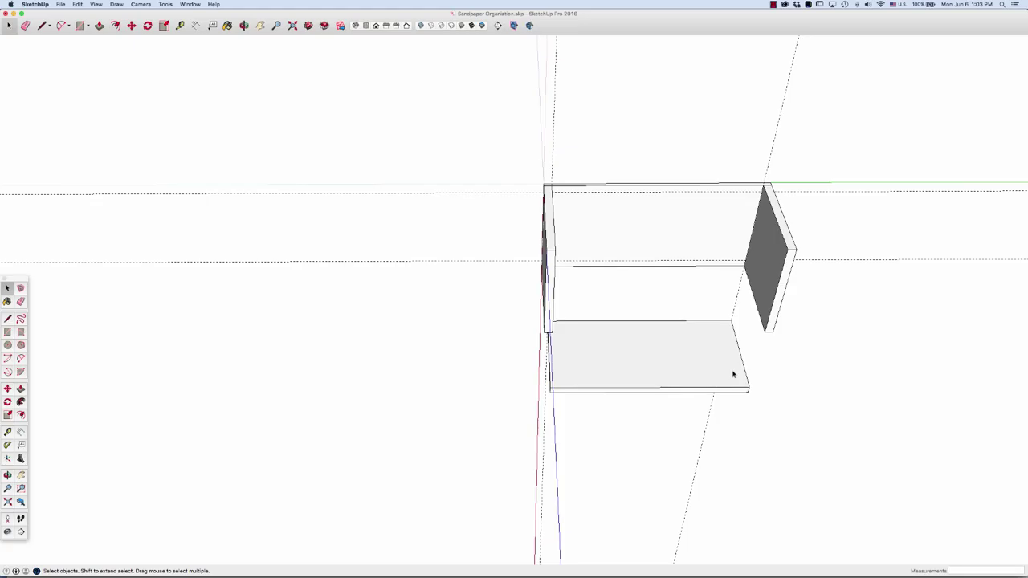
- Place trial parallel guides across the board at a 1/4 offset, then undo them
{"action": "key", "text": "t"}
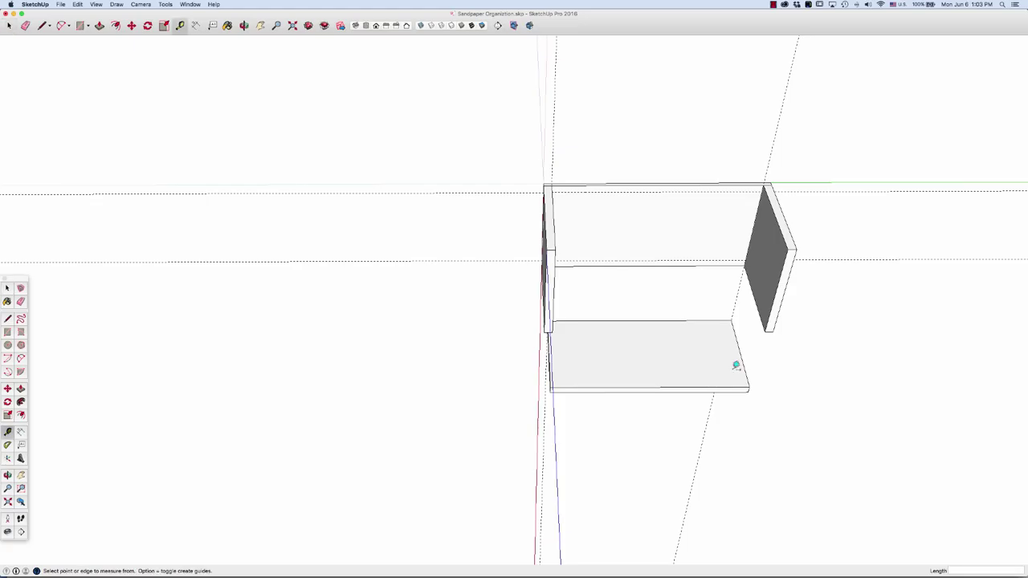
{"action": "left_click", "coordinate": [743, 358]}
{"action": "left_click", "coordinate": [649, 388]}
{"action": "scroll", "coordinate": [684, 375], "scroll_direction": "up", "scroll_amount": 3}
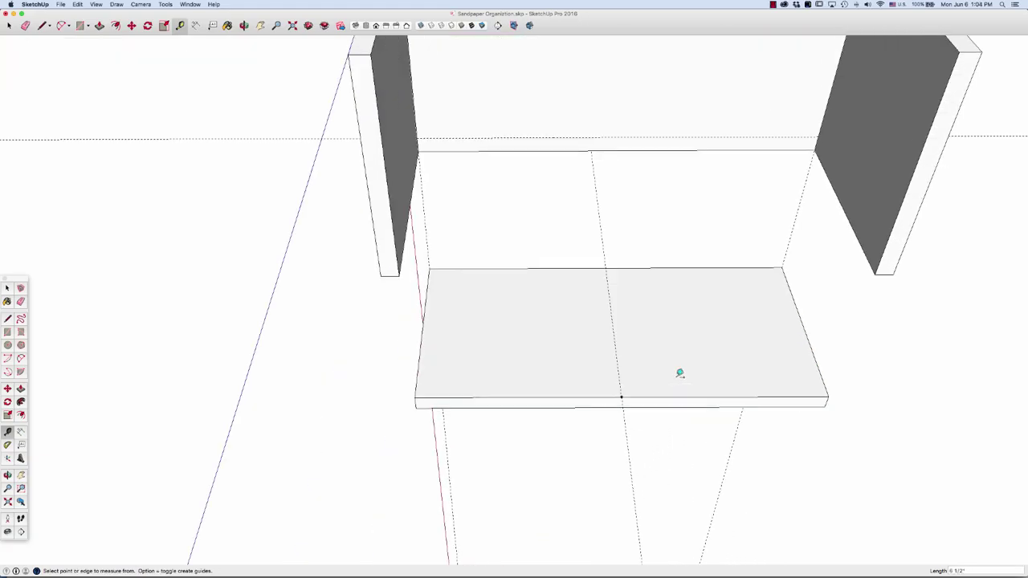
{"action": "left_click", "coordinate": [621, 365]}
{"action": "left_click", "coordinate": [627, 365]}
{"action": "type", "text": "1/8"}
{"action": "left_click", "coordinate": [626, 379]}
{"action": "left_click", "coordinate": [618, 381]}
{"action": "type", "text": "1/4"}
{"action": "key", "text": "Return"}
{"action": "key", "text": "space"}
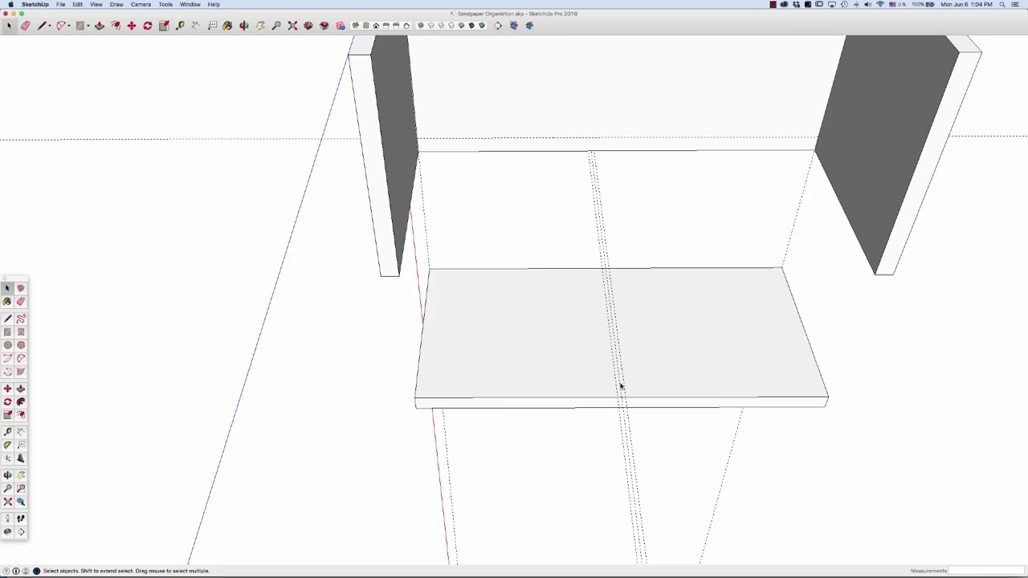
{"action": "key", "text": "super+z"}
- Lay more parallel guides from the board's front edge at a 1 offset, then undo the last few
{"action": "key", "text": "t"}
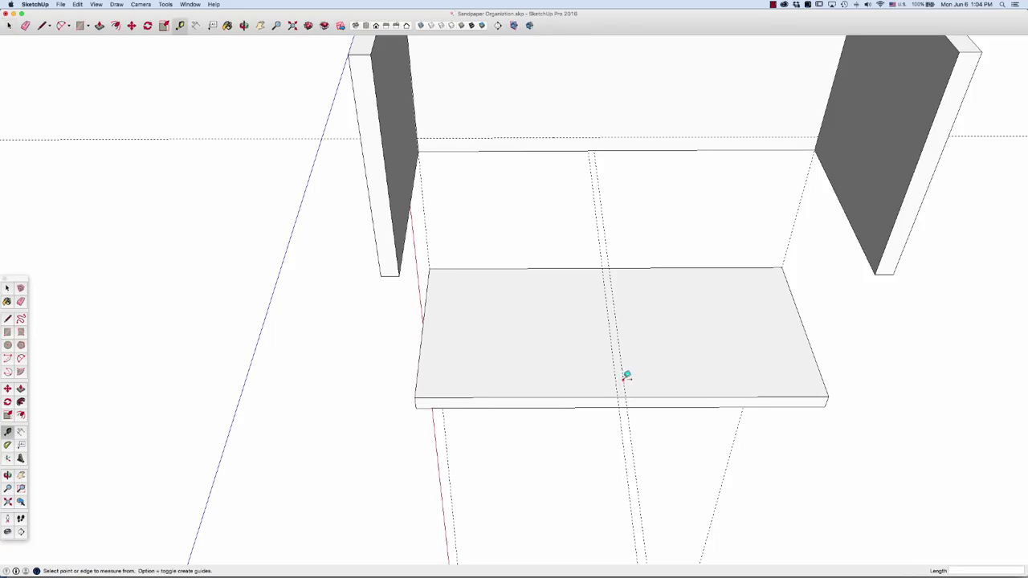
{"action": "left_click", "coordinate": [627, 375]}
{"action": "left_click", "coordinate": [655, 375]}
{"action": "left_click", "coordinate": [687, 386]}
{"action": "left_click", "coordinate": [704, 380]}
{"action": "left_click", "coordinate": [699, 387]}
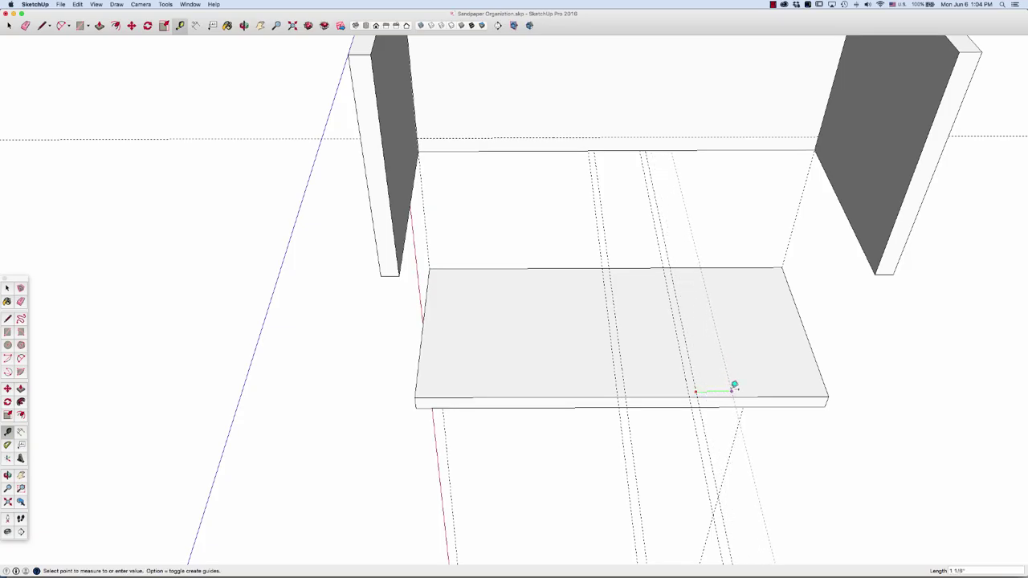
{"action": "left_click", "coordinate": [732, 385]}
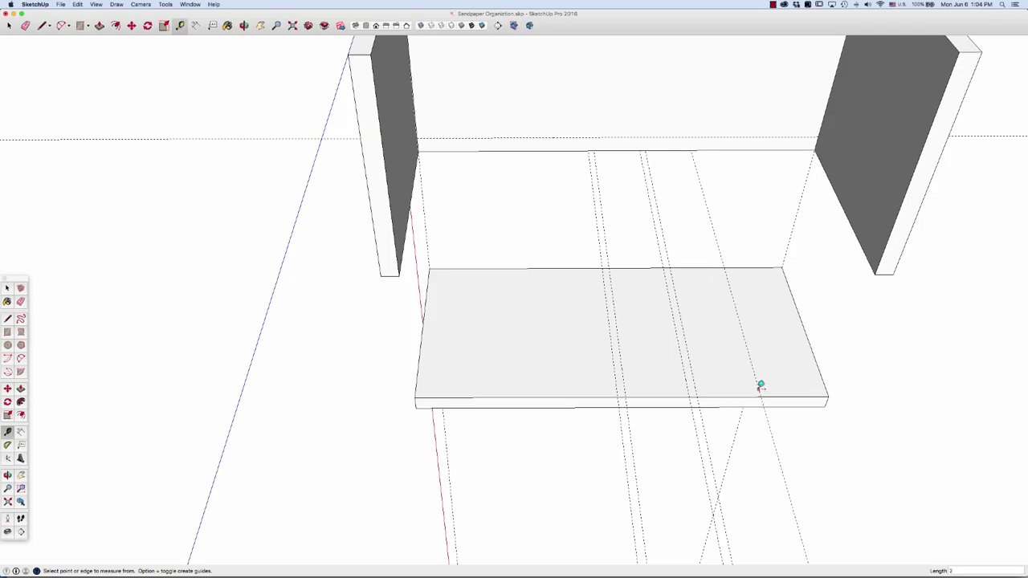
{"action": "left_click", "coordinate": [763, 387]}
{"action": "left_click", "coordinate": [768, 387]}
{"action": "type", "text": "1"}
{"action": "key", "text": "Return"}
{"action": "key", "text": "super+z"}
{"action": "key", "text": "super+z"}
{"action": "key", "text": "super+z"}
{"action": "key", "text": "super+z"}
{"action": "key", "text": "Return"}
{"action": "key", "text": "super+z"}
- Lay a row of parallel guides to the right, each offset 1 from the previous guide
{"action": "left_click", "coordinate": [625, 383]}
{"action": "left_click", "coordinate": [664, 376]}
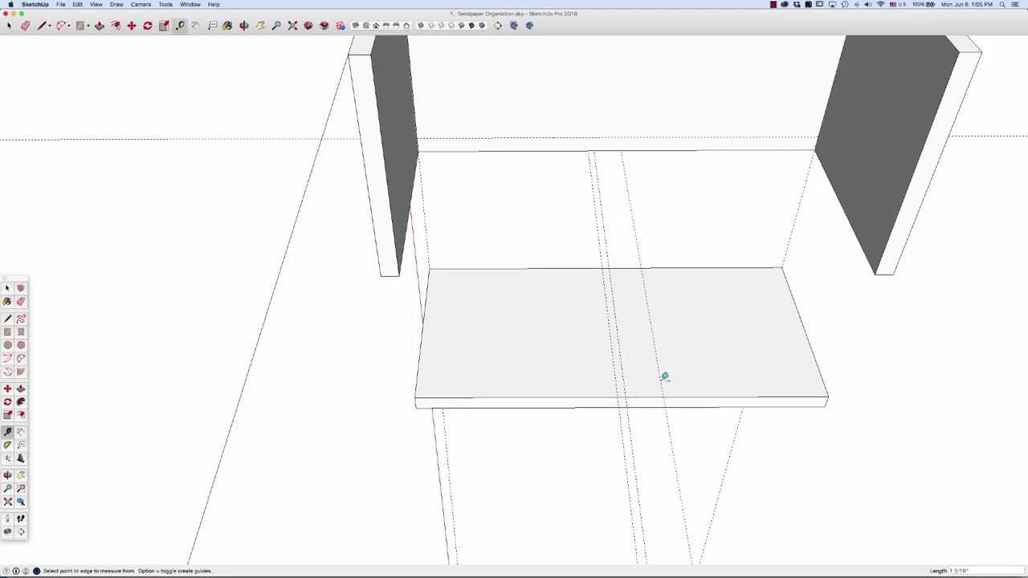
{"action": "type", "text": "1"}
{"action": "key", "text": "Return"}
{"action": "left_click", "coordinate": [660, 384]}
{"action": "left_click", "coordinate": [676, 387]}
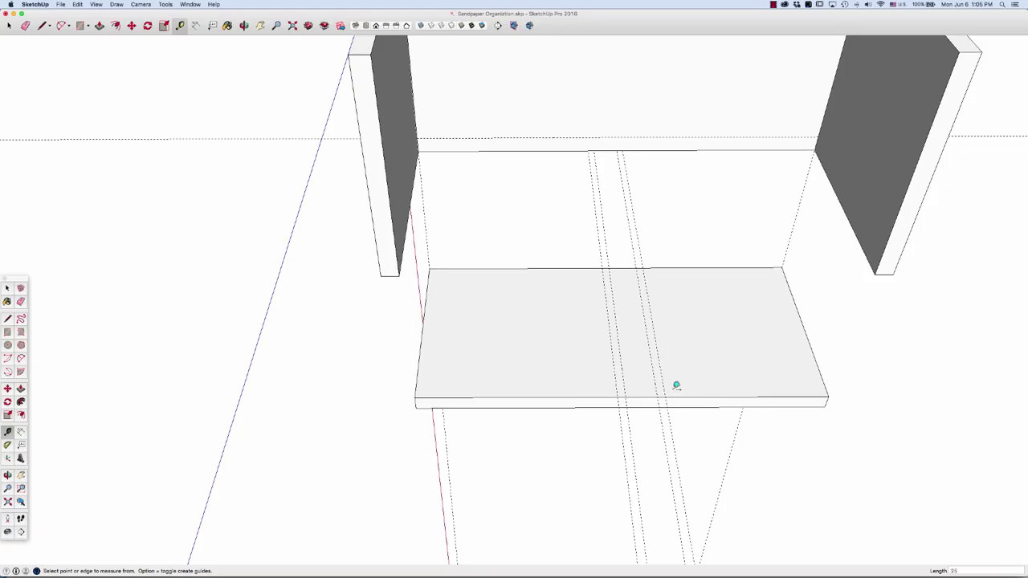
{"action": "left_click", "coordinate": [665, 384]}
{"action": "left_click", "coordinate": [711, 377]}
{"action": "type", "text": "1"}
{"action": "key", "text": "Return"}
{"action": "left_click", "coordinate": [699, 387]}
{"action": "left_click", "coordinate": [711, 385]}
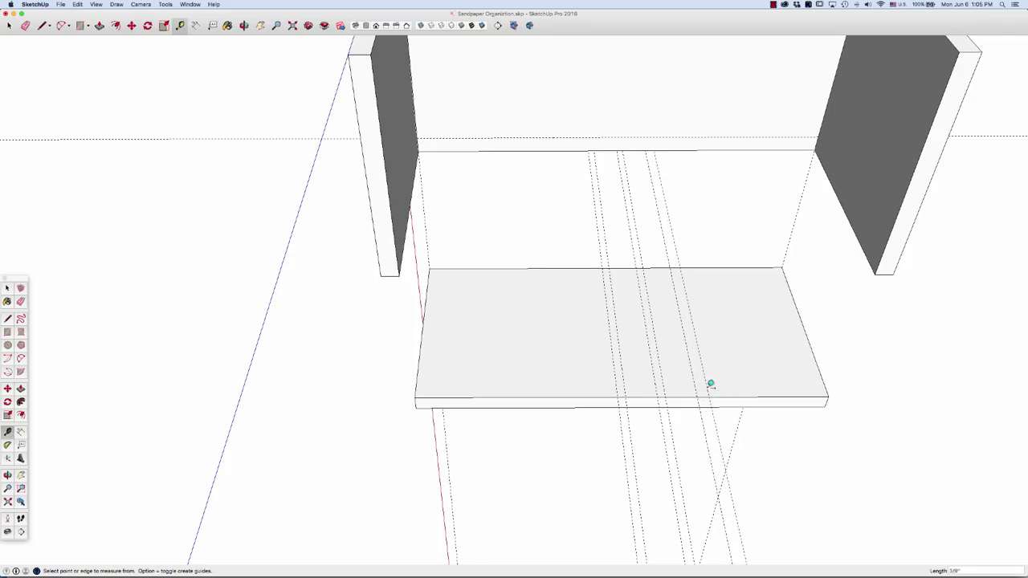
{"action": "key", "text": "Return"}
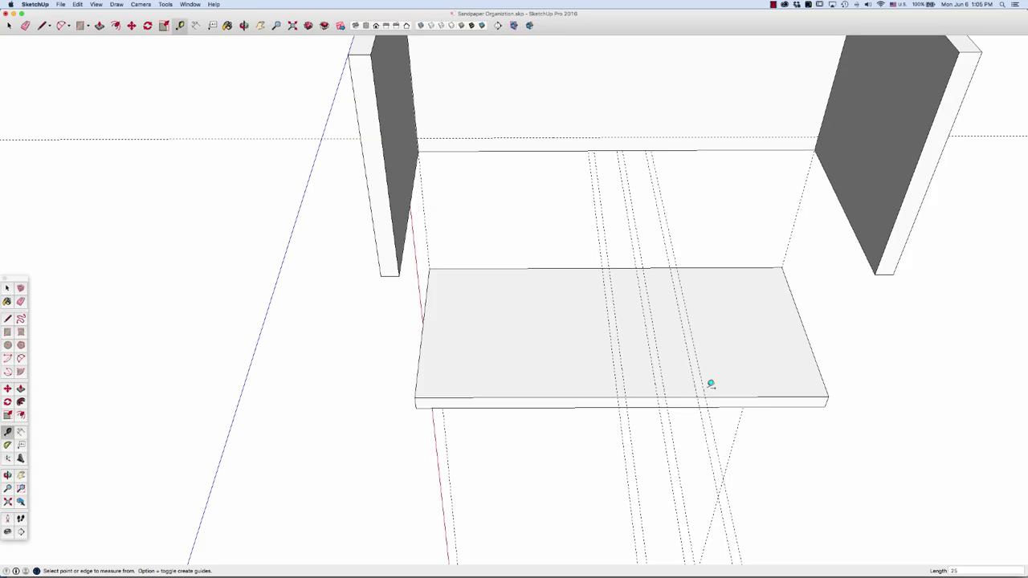
{"action": "left_click", "coordinate": [712, 391]}
{"action": "left_click", "coordinate": [751, 380]}
{"action": "type", "text": "1 3/8\""}
{"action": "key", "text": "Return"}
- Continue the guides toward the right end at 25 and 1 offsets, removing the extra rightmost guide
{"action": "left_click", "coordinate": [736, 390]}
{"action": "left_click", "coordinate": [748, 384]}
{"action": "type", "text": "25"}
{"action": "left_click", "coordinate": [745, 386]}
{"action": "left_click", "coordinate": [764, 385]}
{"action": "type", "text": "1"}
{"action": "key", "text": "Return"}
{"action": "left_click", "coordinate": [780, 386]}
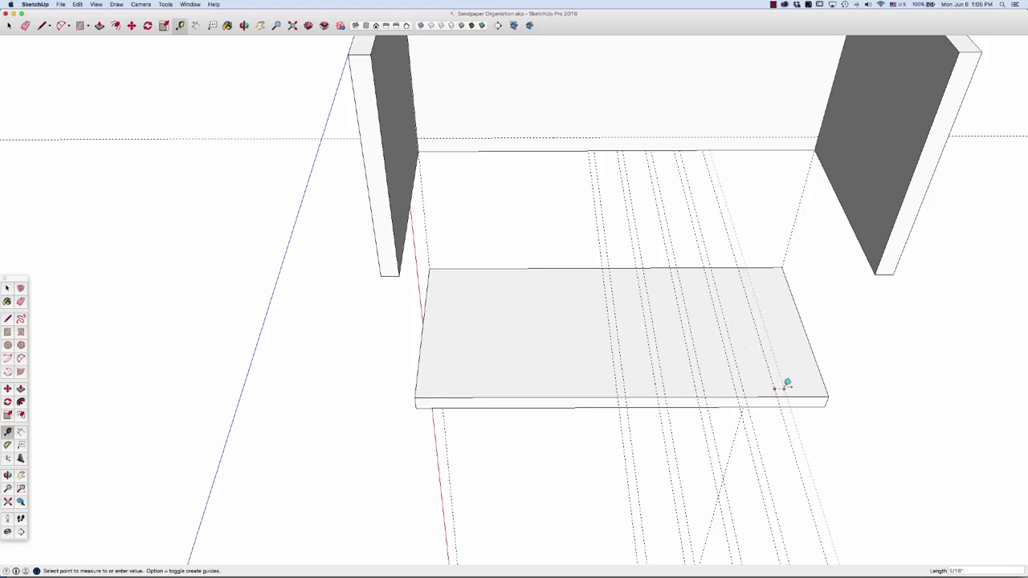
{"action": "left_click", "coordinate": [787, 384]}
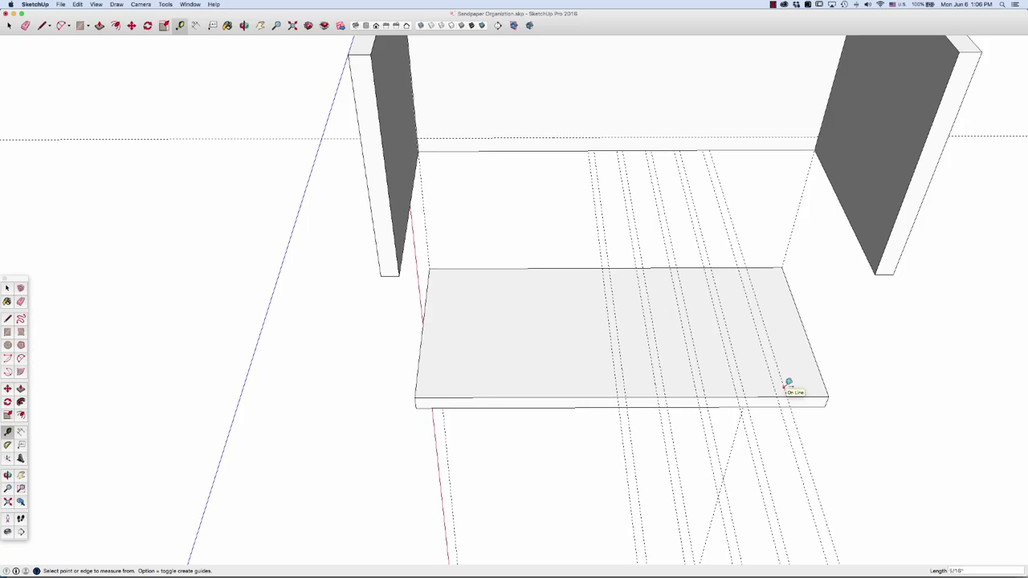
{"action": "key", "text": "super+z"}
{"action": "key", "text": "super+shift+z"}
{"action": "key", "text": "super+z"}
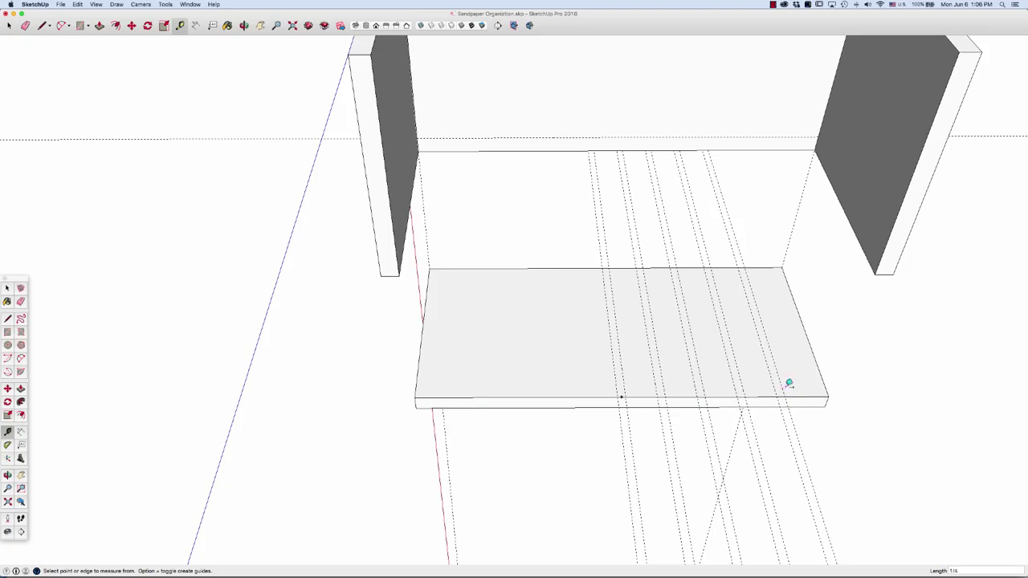
- Measure along the board's front edge and add two more guides to the left
{"action": "left_click", "coordinate": [783, 389]}
{"action": "left_click", "coordinate": [830, 379]}
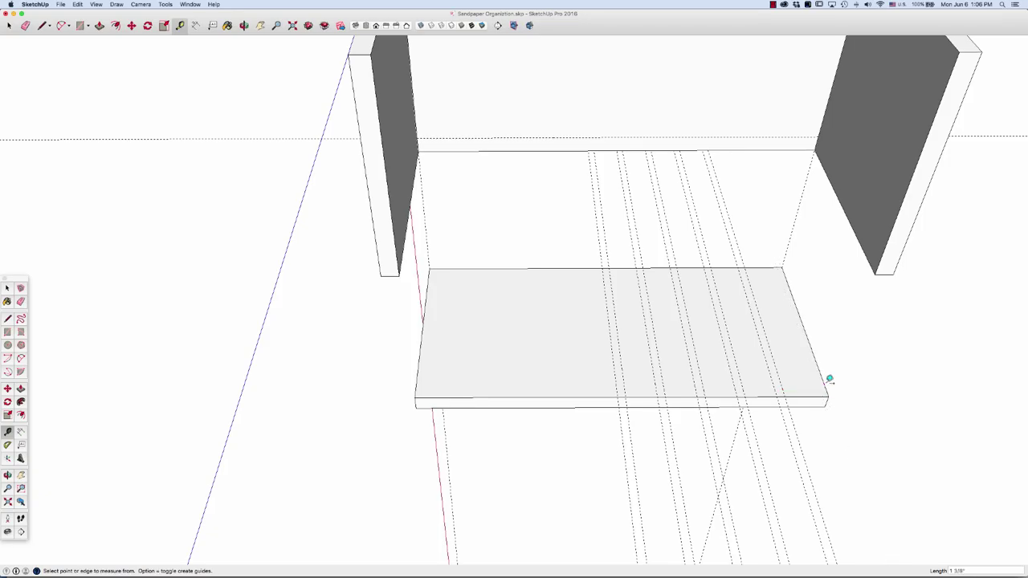
{"action": "left_click", "coordinate": [617, 375]}
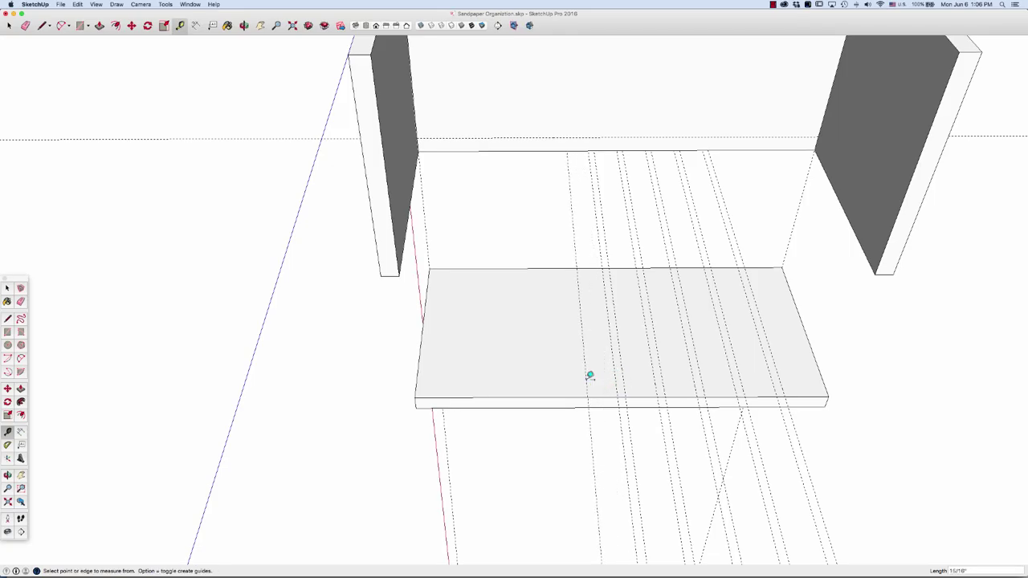
{"action": "left_click", "coordinate": [582, 382]}
{"action": "left_click", "coordinate": [581, 382]}
{"action": "left_click", "coordinate": [544, 385]}
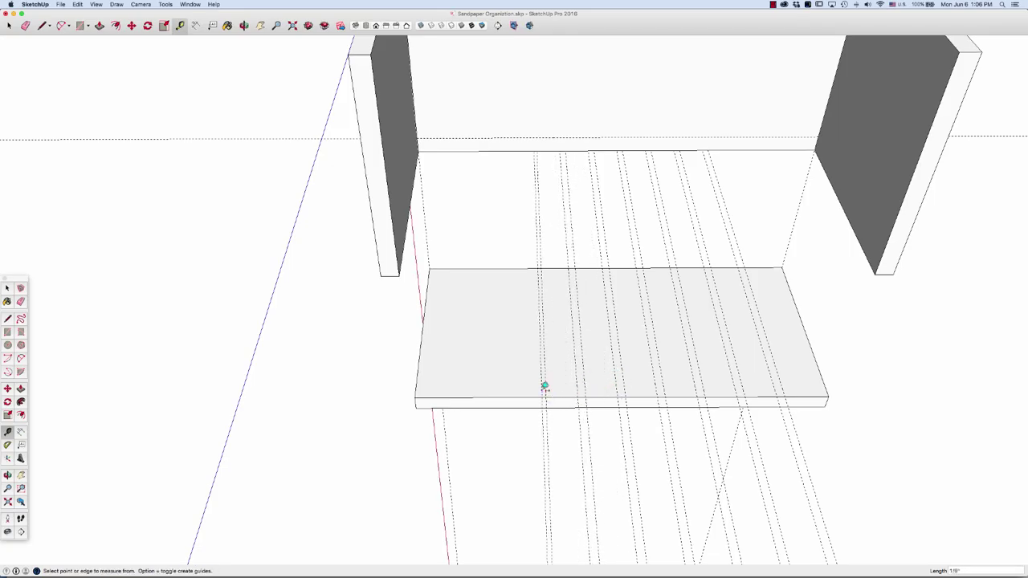
{"action": "scroll", "coordinate": [542, 387], "scroll_direction": "up", "scroll_amount": 5}
- Add one more guide further left, plus a lengthwise guide 1/4" in from the front edge
{"action": "left_click", "coordinate": [494, 399]}
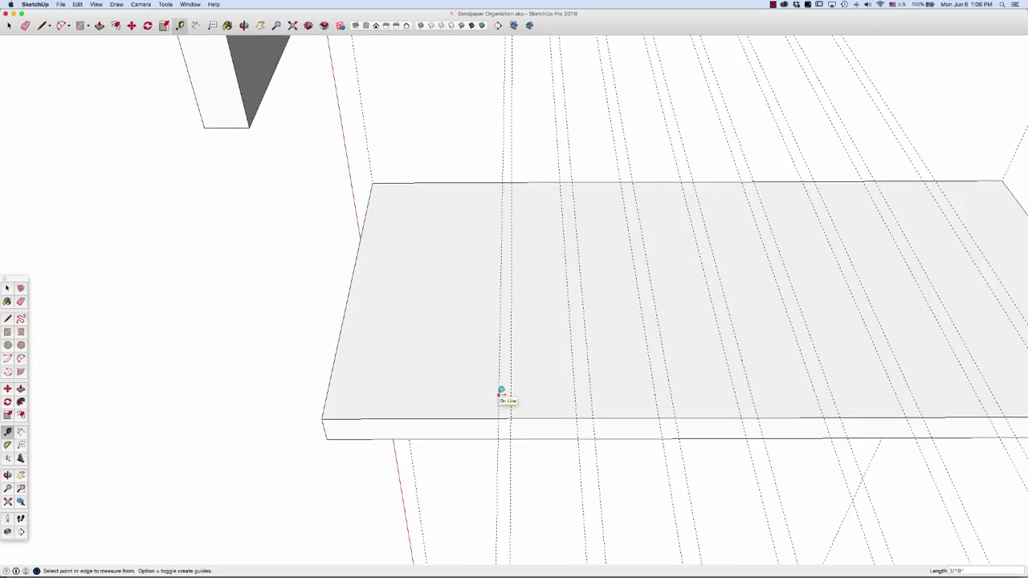
{"action": "left_click", "coordinate": [438, 391]}
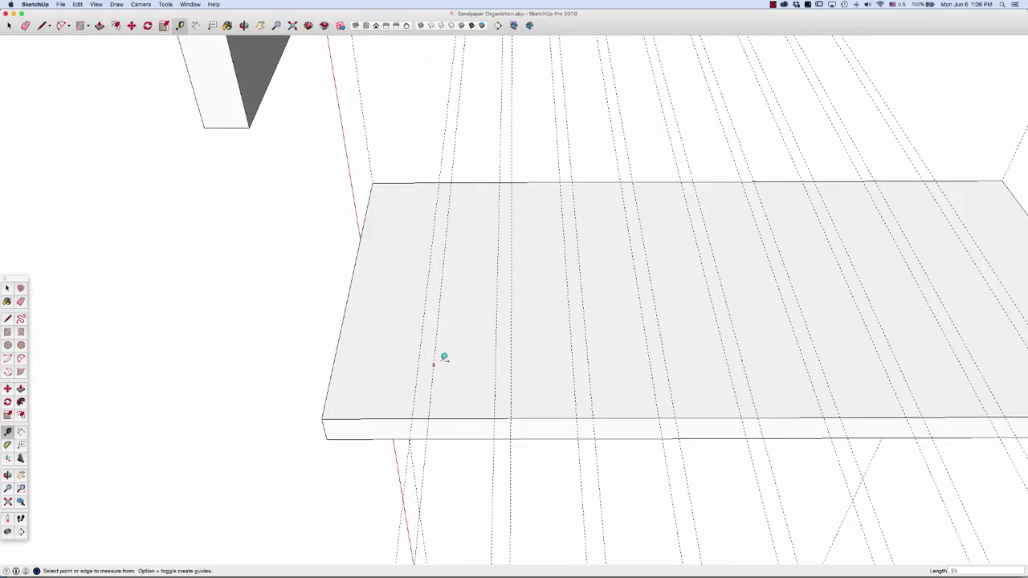
{"action": "scroll", "coordinate": [436, 360], "scroll_direction": "down", "scroll_amount": 5}
{"action": "scroll", "coordinate": [437, 355], "scroll_direction": "down", "scroll_amount": 2}
{"action": "scroll", "coordinate": [505, 374], "scroll_direction": "up", "scroll_amount": 6}
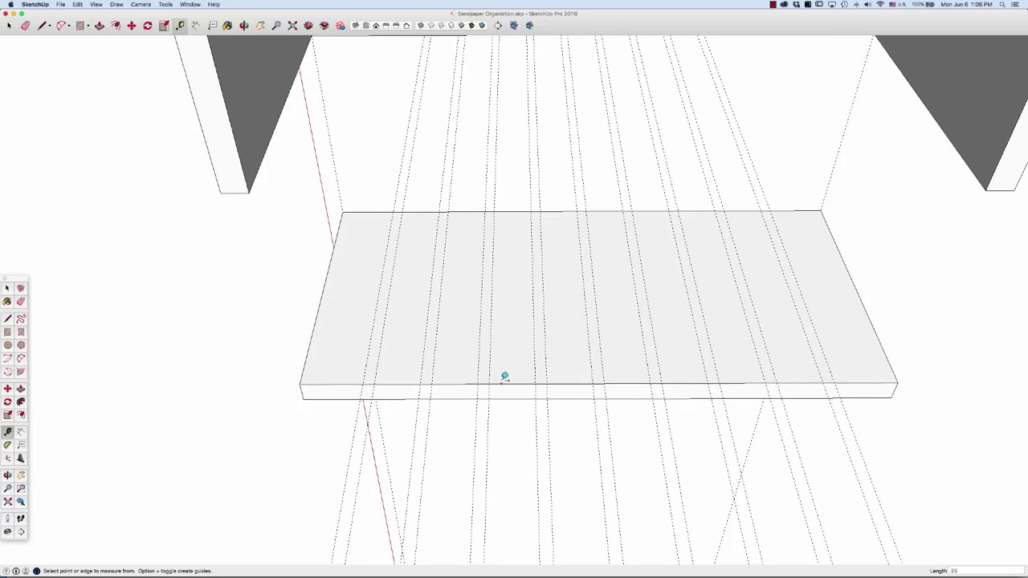
{"action": "left_click", "coordinate": [341, 381]}
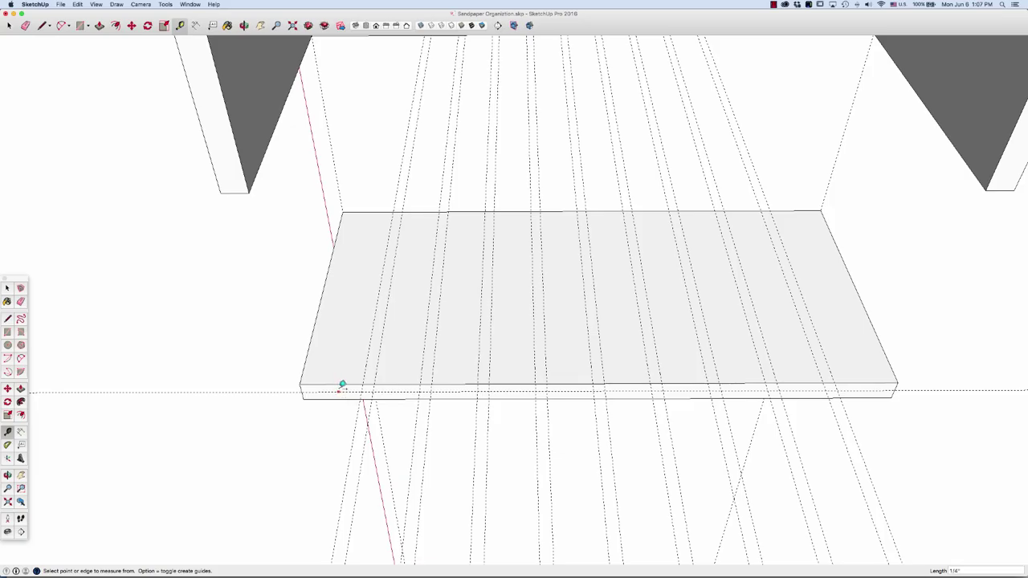
- Open the board group for editing and select its top face
{"action": "key", "text": "space"}
{"action": "double_click", "coordinate": [349, 338]}
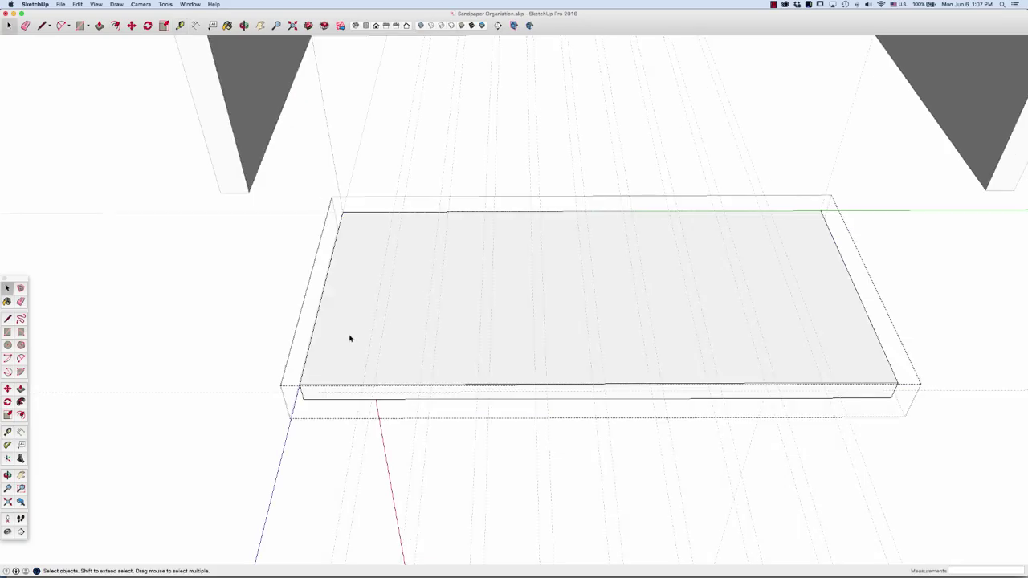
{"action": "left_click", "coordinate": [350, 338]}
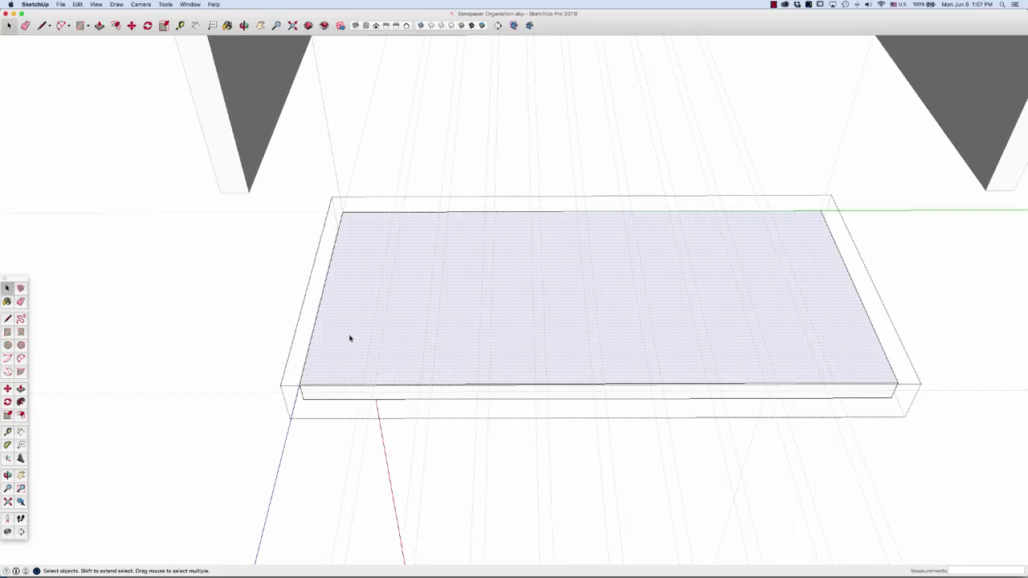
- Draw a thin 1/4"-wide strip from back to front edge near the board's left end and select it
{"action": "key", "text": "r"}
{"action": "left_click", "coordinate": [394, 211]}
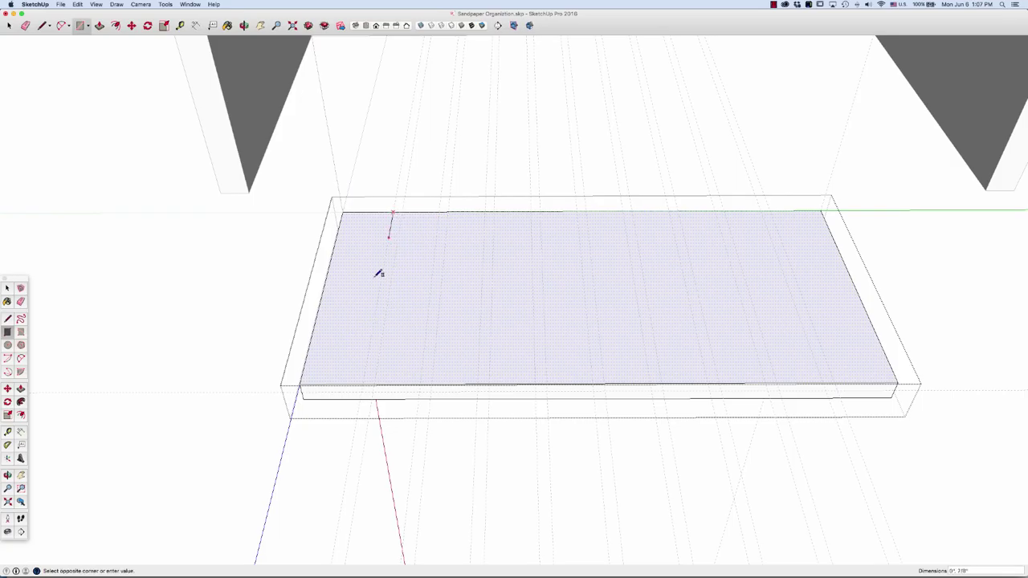
{"action": "left_click", "coordinate": [382, 384]}
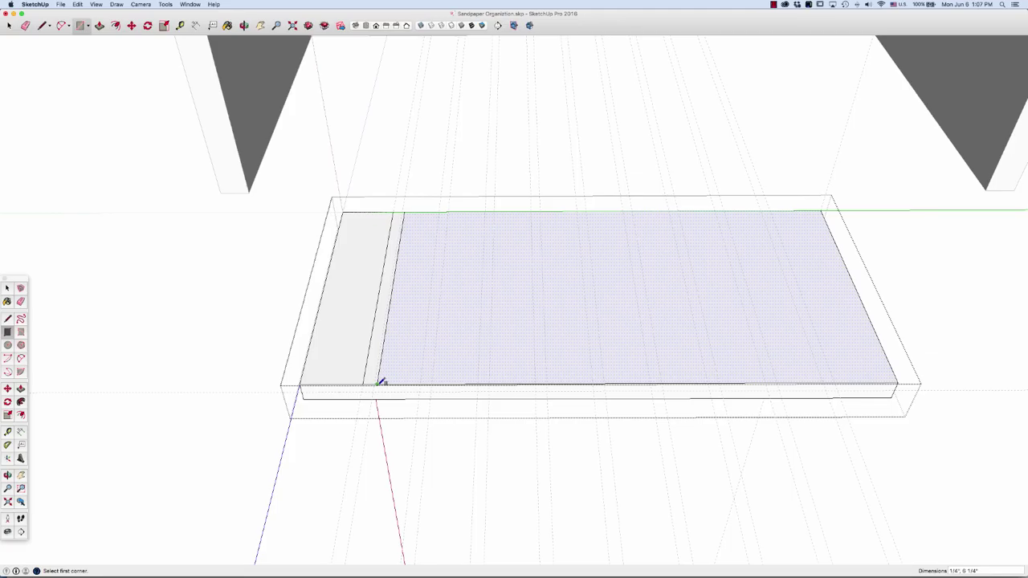
{"action": "key", "text": "space"}
{"action": "left_click", "coordinate": [351, 361]}
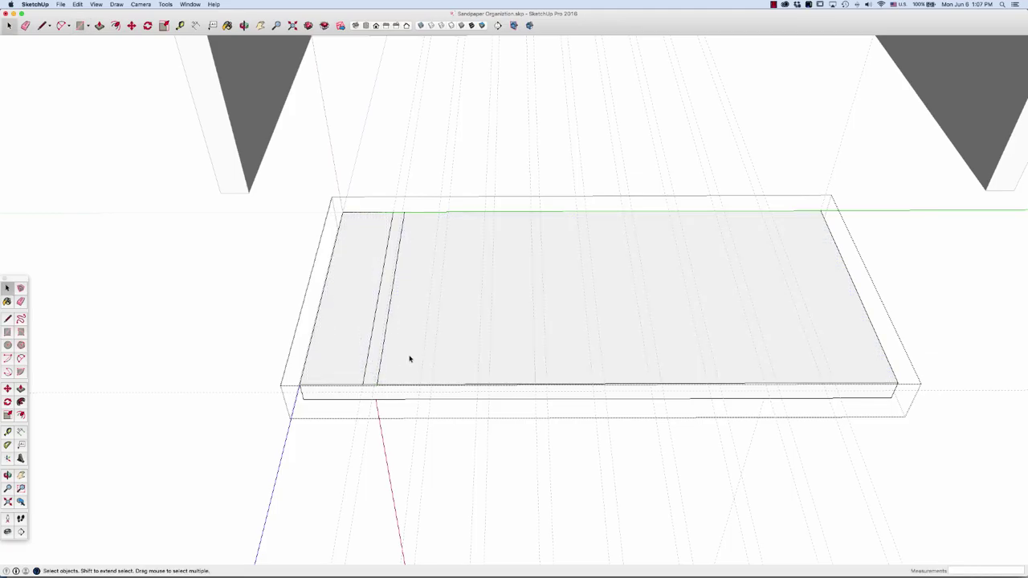
{"action": "left_click", "coordinate": [409, 359]}
{"action": "left_click", "coordinate": [381, 356]}
{"action": "left_click", "coordinate": [378, 356]}
- Push/Pull the strip down 3/16" to form the first groove
{"action": "key", "text": "p"}
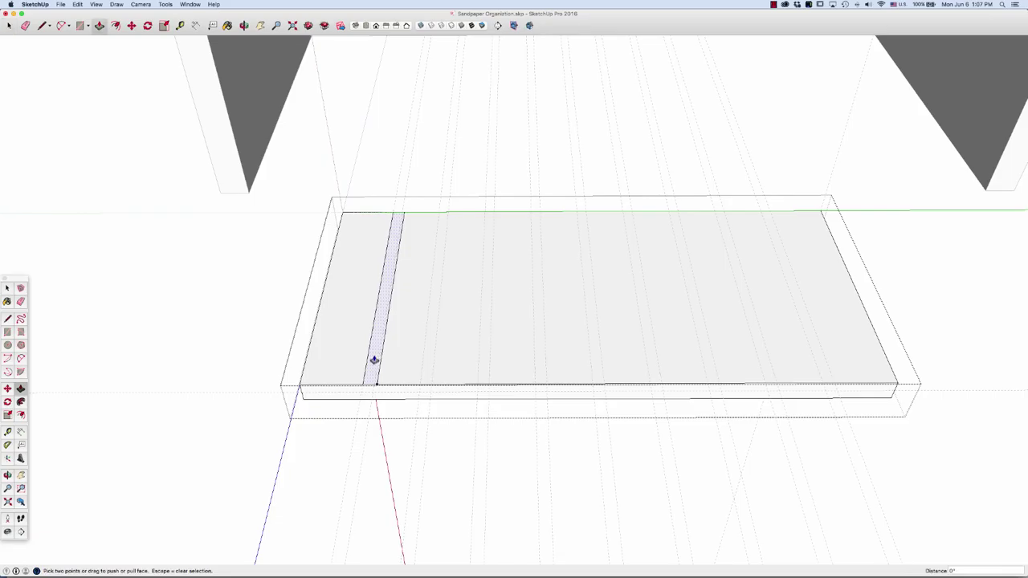
{"action": "left_click", "coordinate": [374, 360]}
{"action": "left_click", "coordinate": [374, 367]}
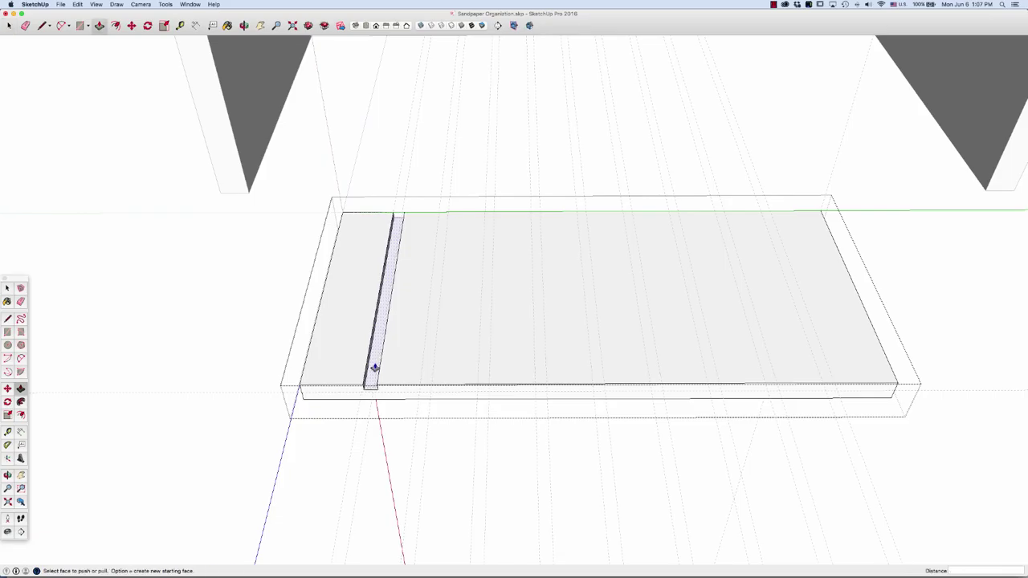
{"action": "left_click", "coordinate": [374, 368]}
{"action": "key", "text": "space"}
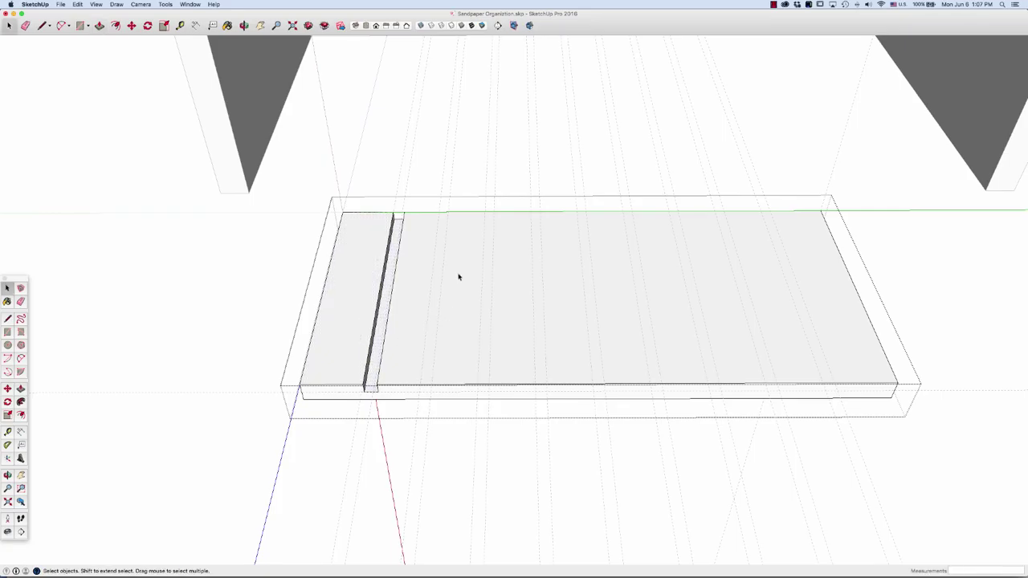
- Draw the second through fifth thin strips from the back edge to the front edge
{"action": "key", "text": "r"}
{"action": "left_click", "coordinate": [438, 212]}
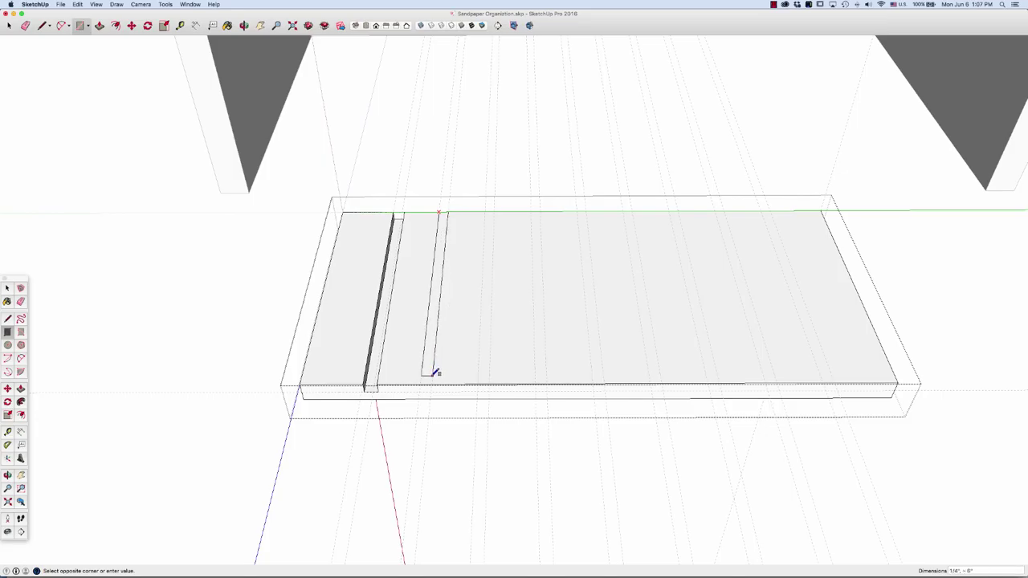
{"action": "left_click", "coordinate": [435, 383]}
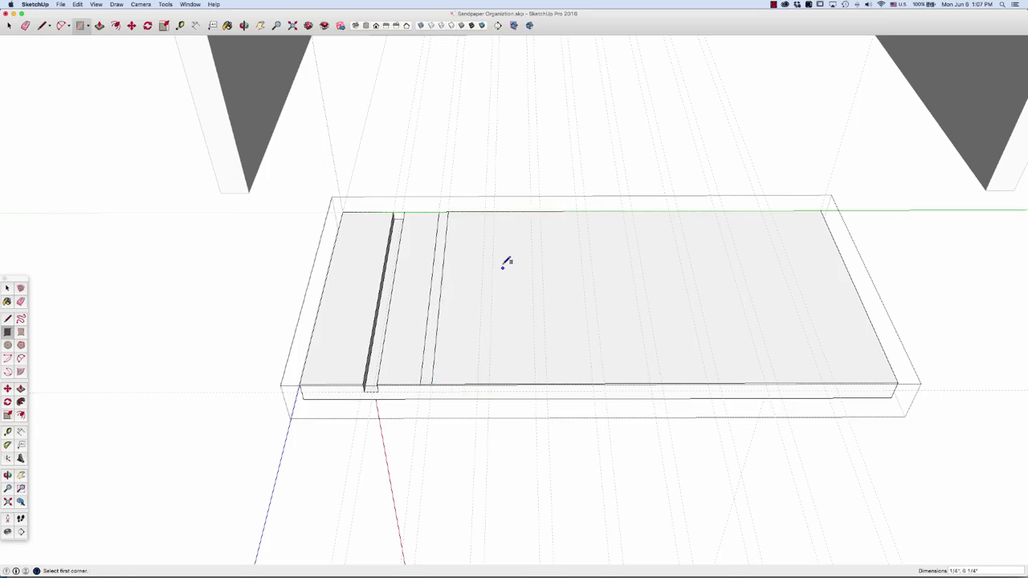
{"action": "left_click", "coordinate": [485, 211]}
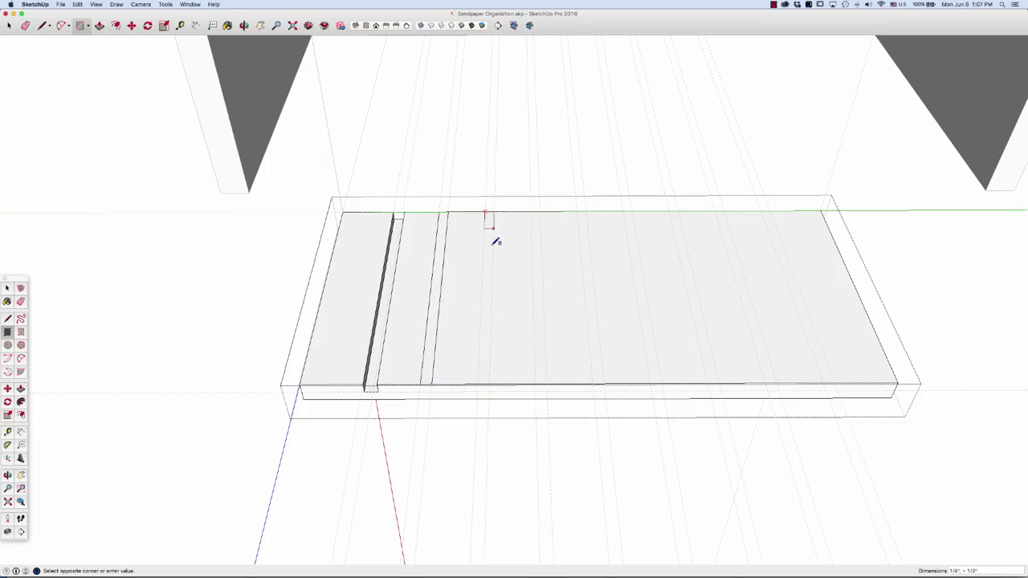
{"action": "left_click", "coordinate": [491, 384]}
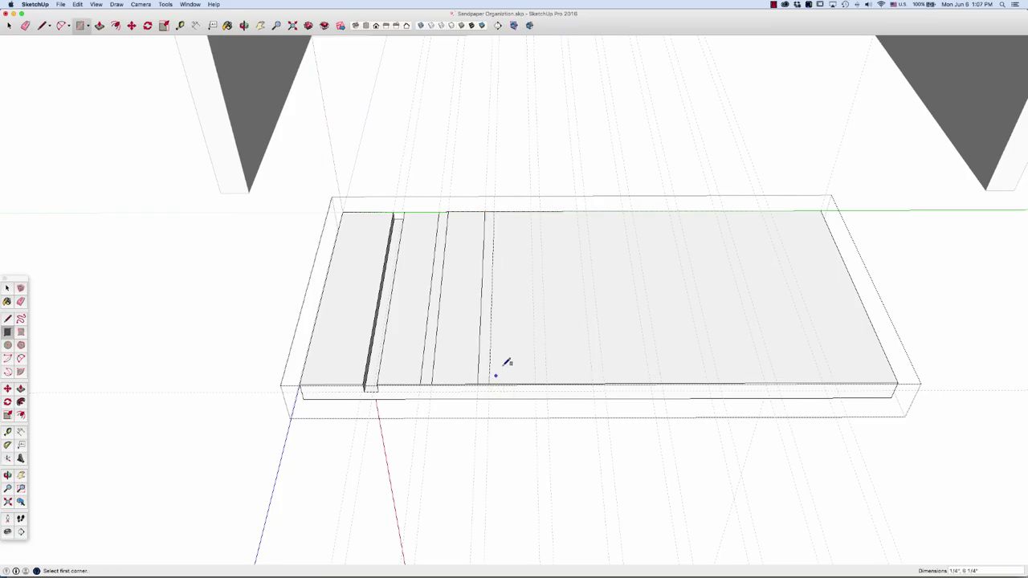
{"action": "left_click", "coordinate": [531, 212]}
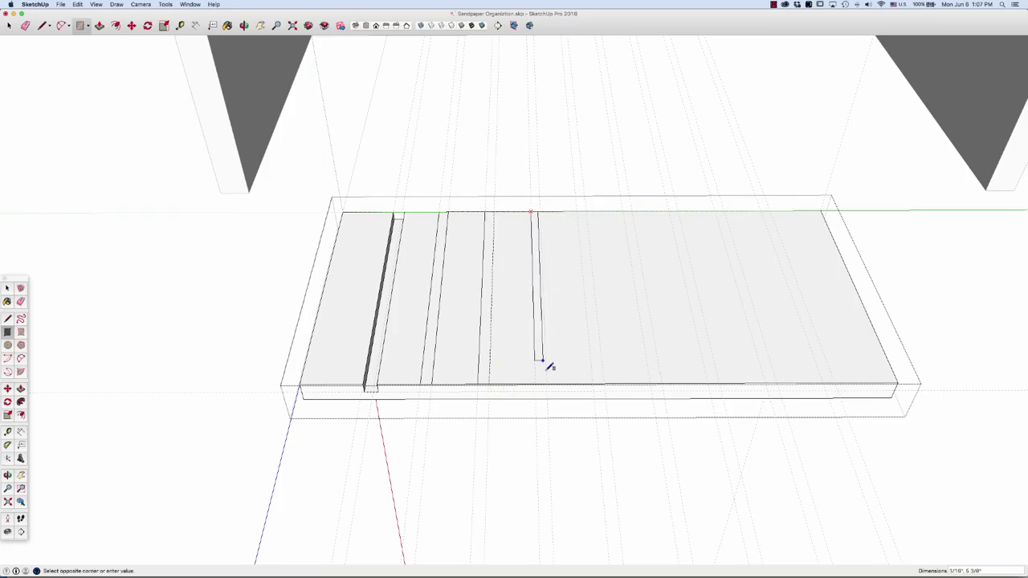
{"action": "left_click", "coordinate": [546, 383]}
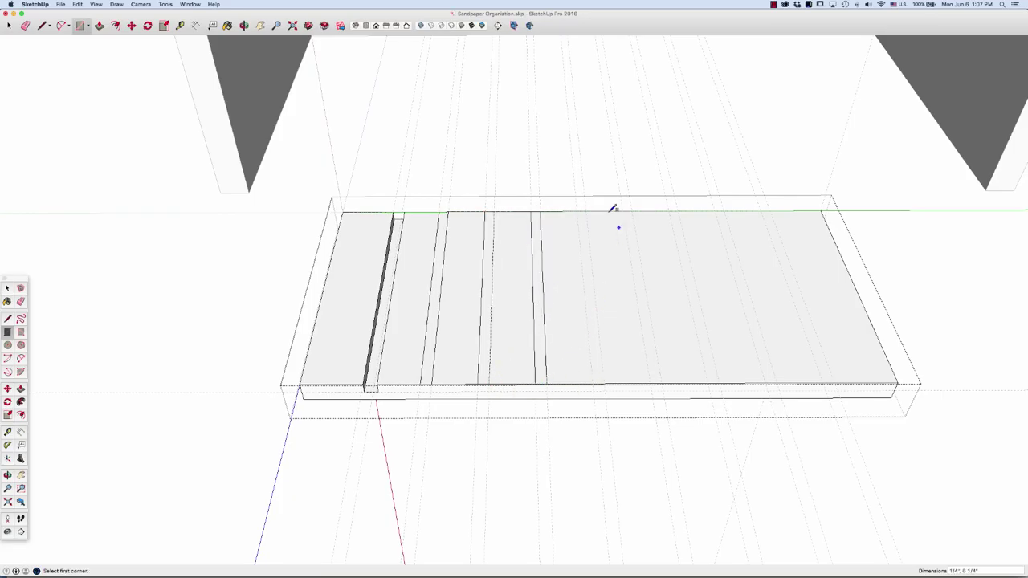
{"action": "left_click", "coordinate": [577, 212]}
{"action": "left_click", "coordinate": [604, 383]}
- Draw the sixth through ninth strips toward the right end, then select the second strip
{"action": "left_click", "coordinate": [623, 212]}
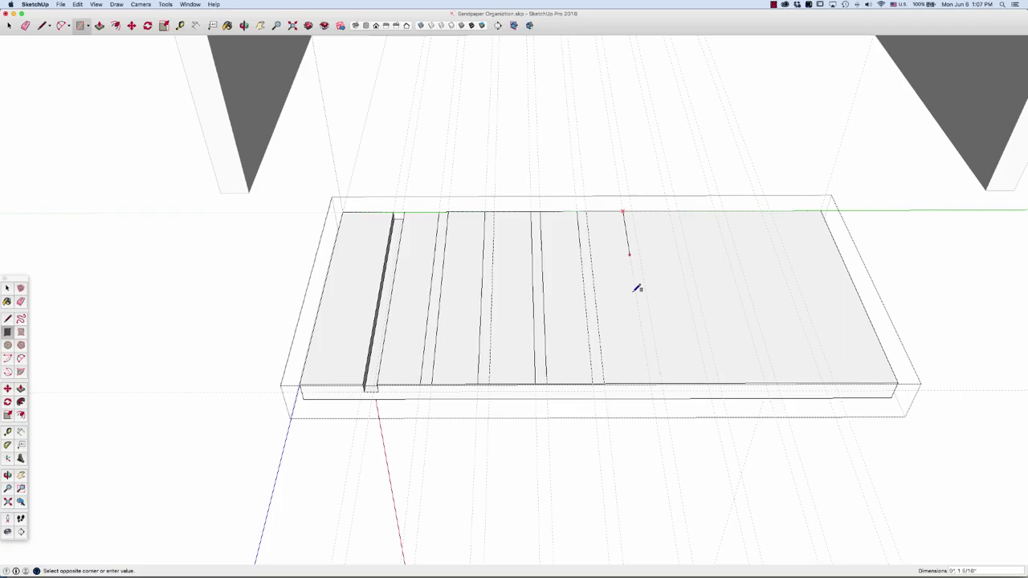
{"action": "left_click", "coordinate": [662, 383]}
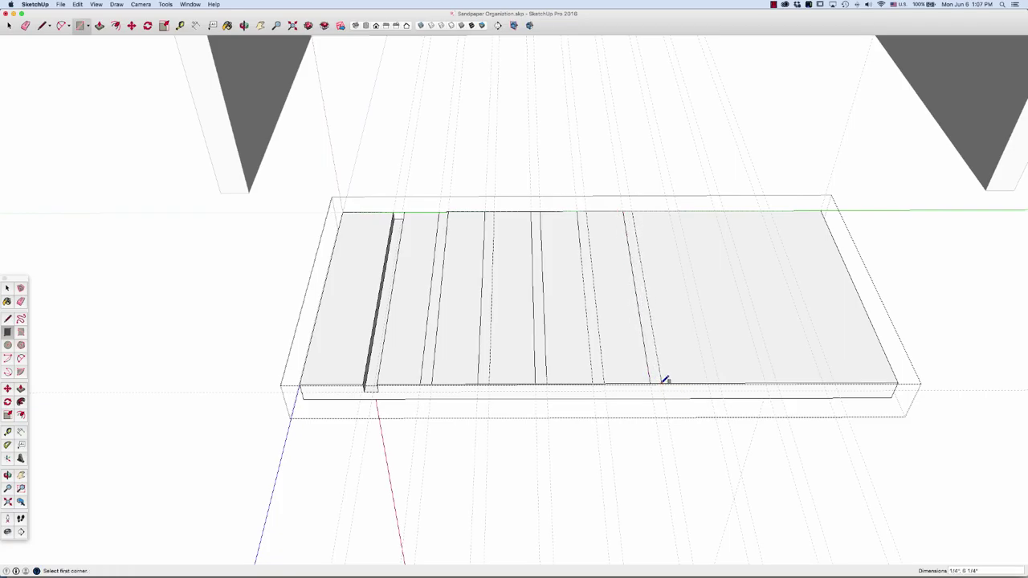
{"action": "left_click", "coordinate": [678, 212]}
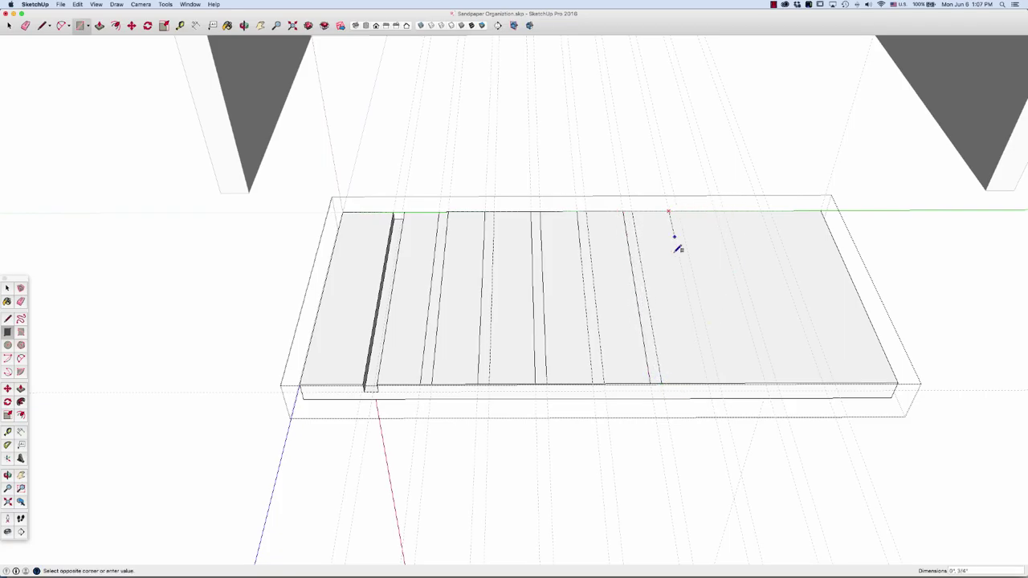
{"action": "left_click", "coordinate": [719, 383]}
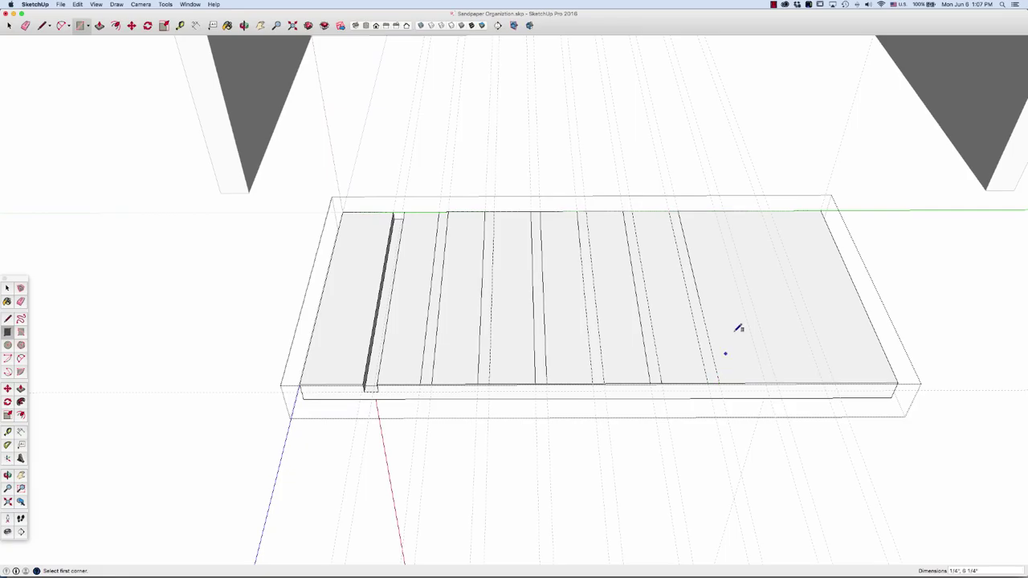
{"action": "left_click", "coordinate": [715, 212]}
{"action": "left_click", "coordinate": [776, 382]}
{"action": "left_click", "coordinate": [763, 211]}
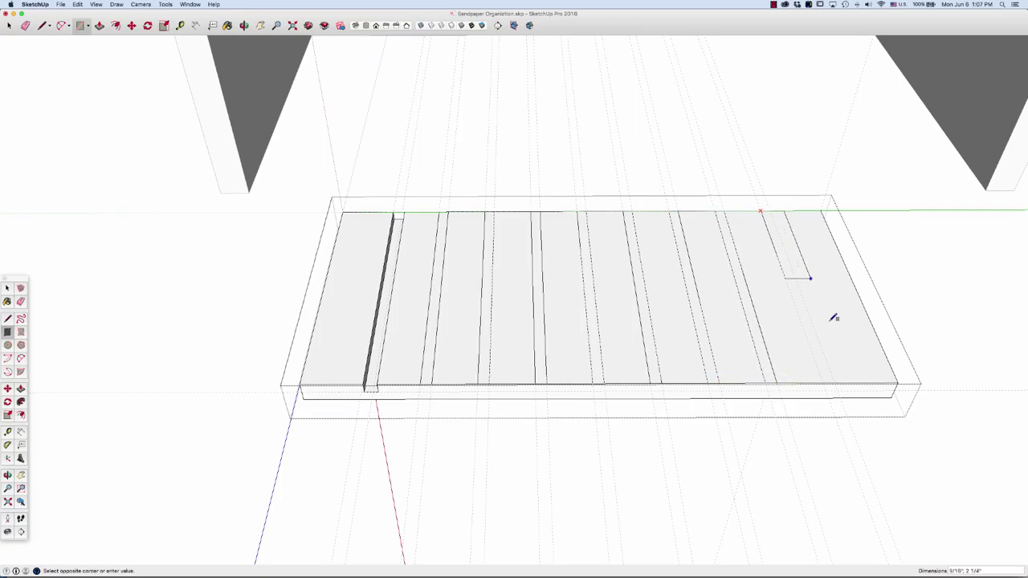
{"action": "left_click", "coordinate": [837, 382]}
{"action": "key", "text": "space"}
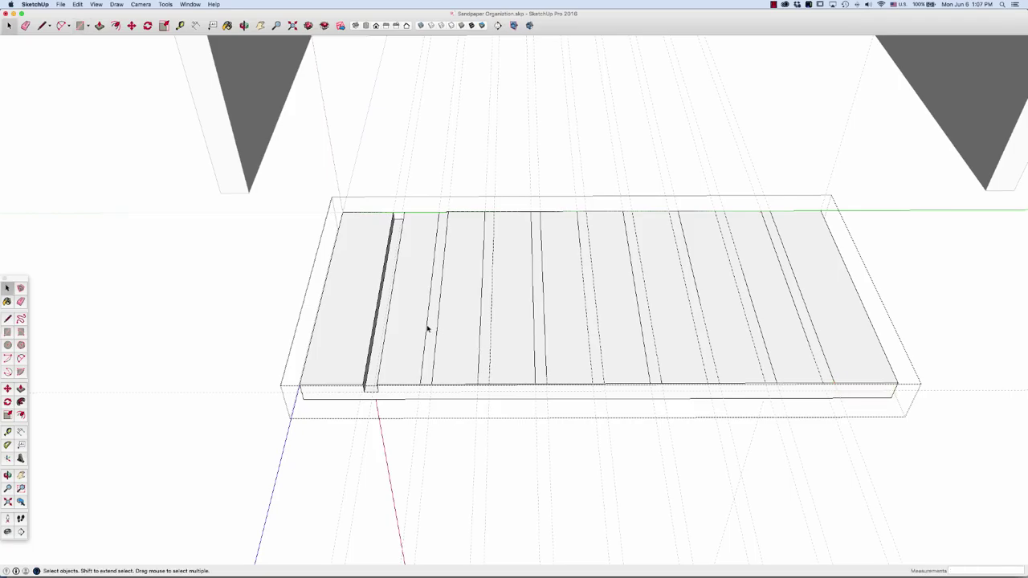
{"action": "left_click", "coordinate": [428, 328]}
- Push/Pull the remaining eight strips to the same 3/16" depth and exit the panel group
{"action": "key", "text": "p"}
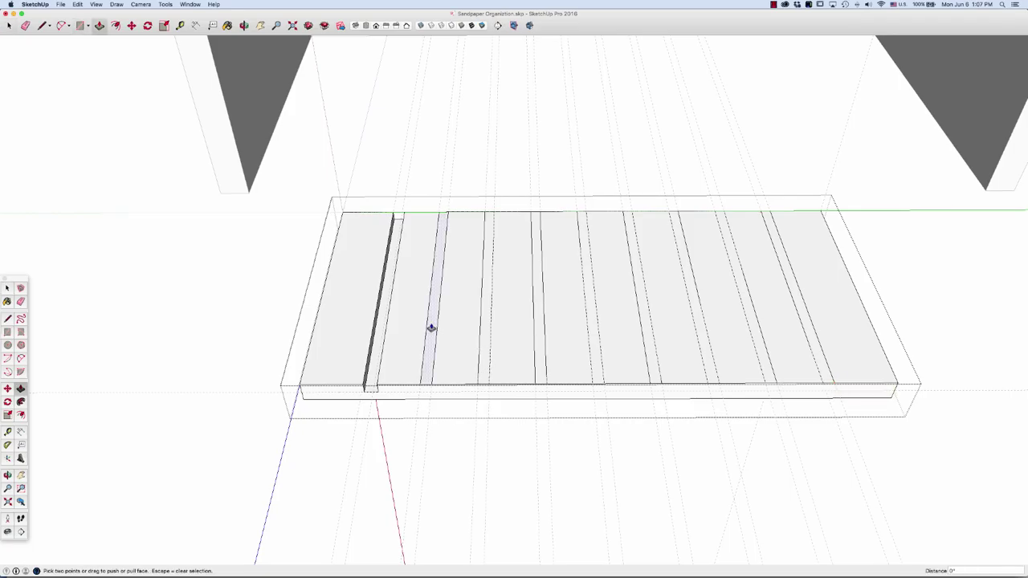
{"action": "double_click", "coordinate": [430, 328]}
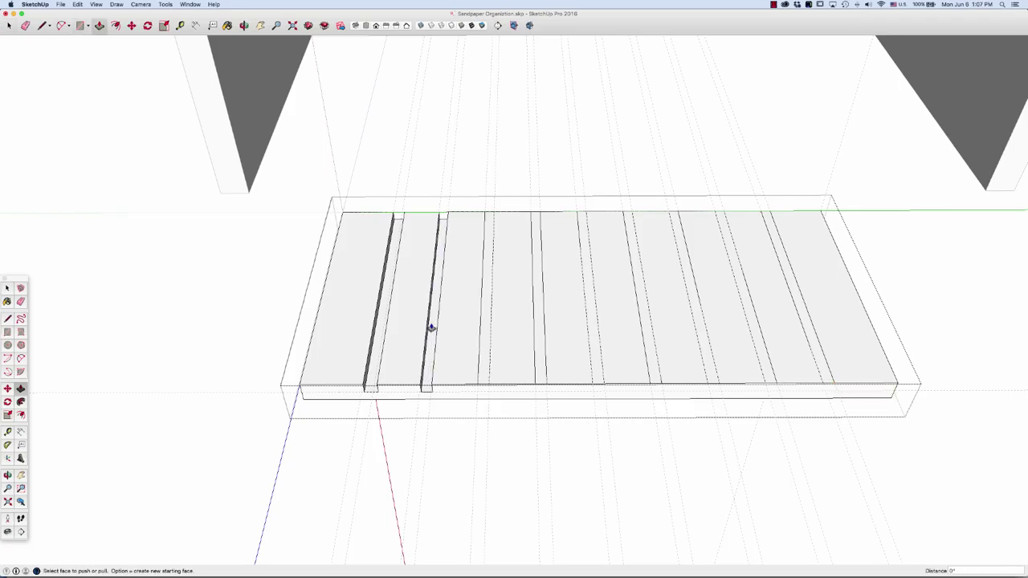
{"action": "double_click", "coordinate": [481, 327]}
{"action": "double_click", "coordinate": [539, 326]}
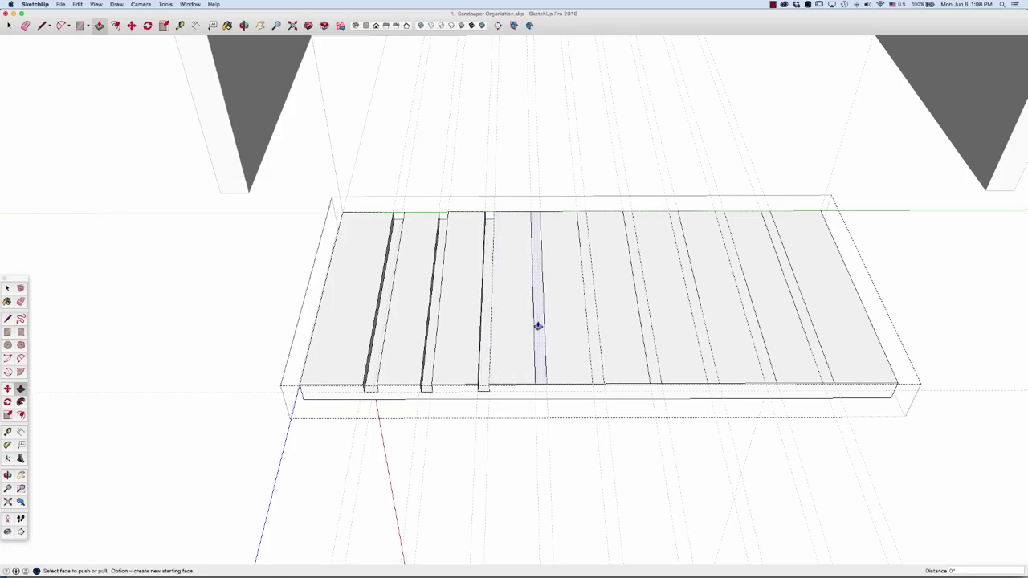
{"action": "double_click", "coordinate": [594, 328]}
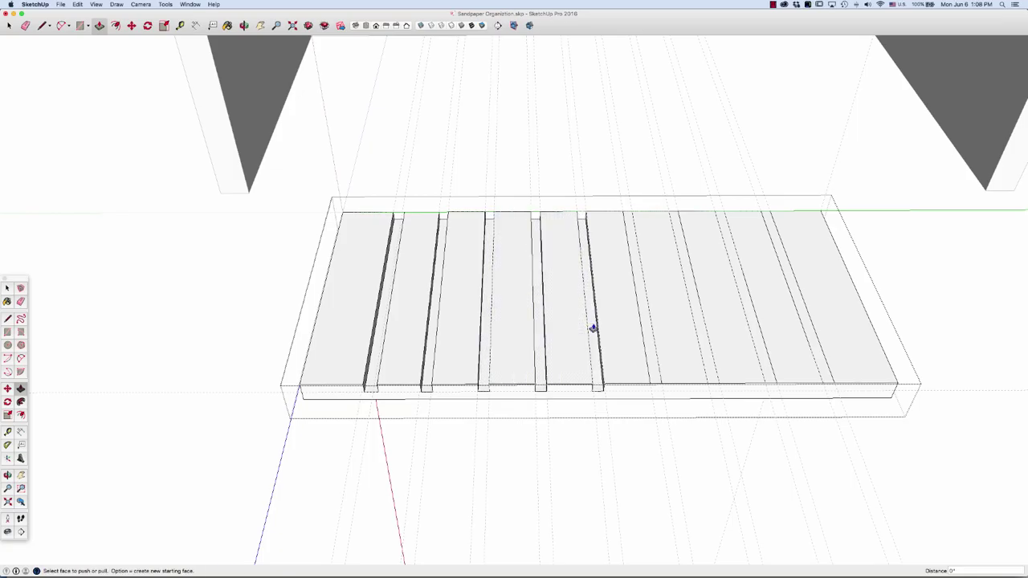
{"action": "double_click", "coordinate": [643, 333]}
{"action": "double_click", "coordinate": [700, 332]}
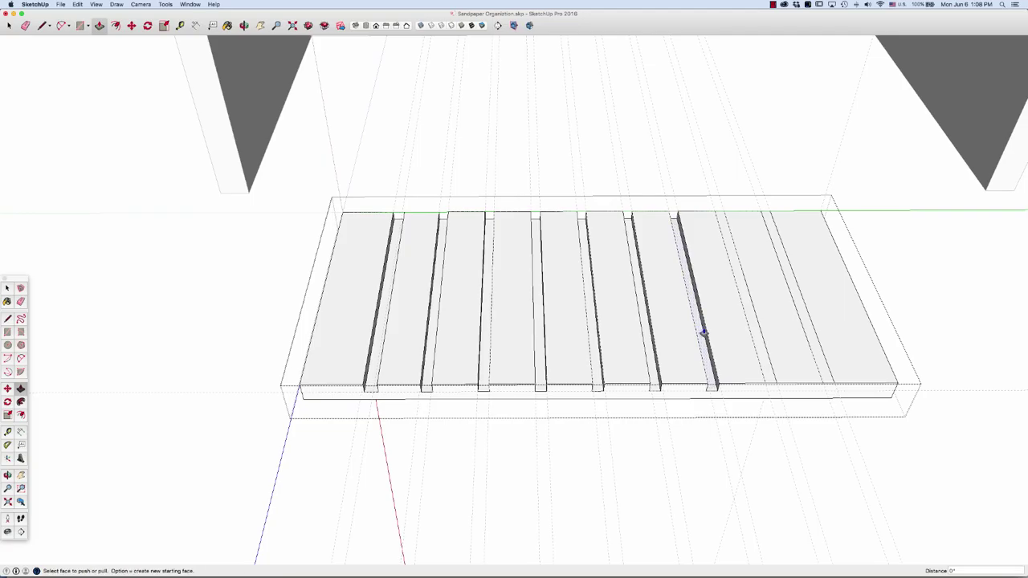
{"action": "double_click", "coordinate": [755, 329]}
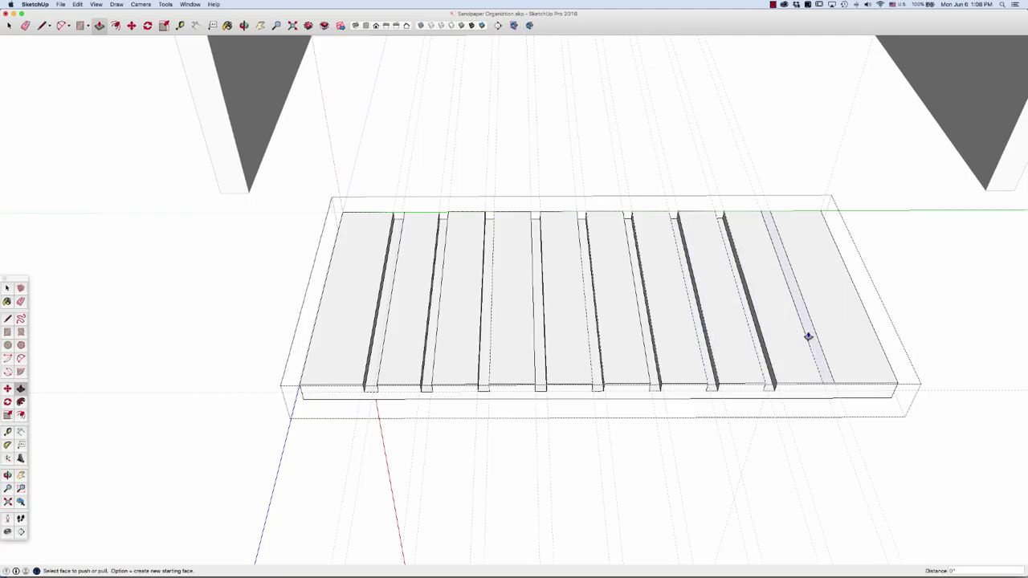
{"action": "double_click", "coordinate": [807, 337]}
{"action": "key", "text": "space"}
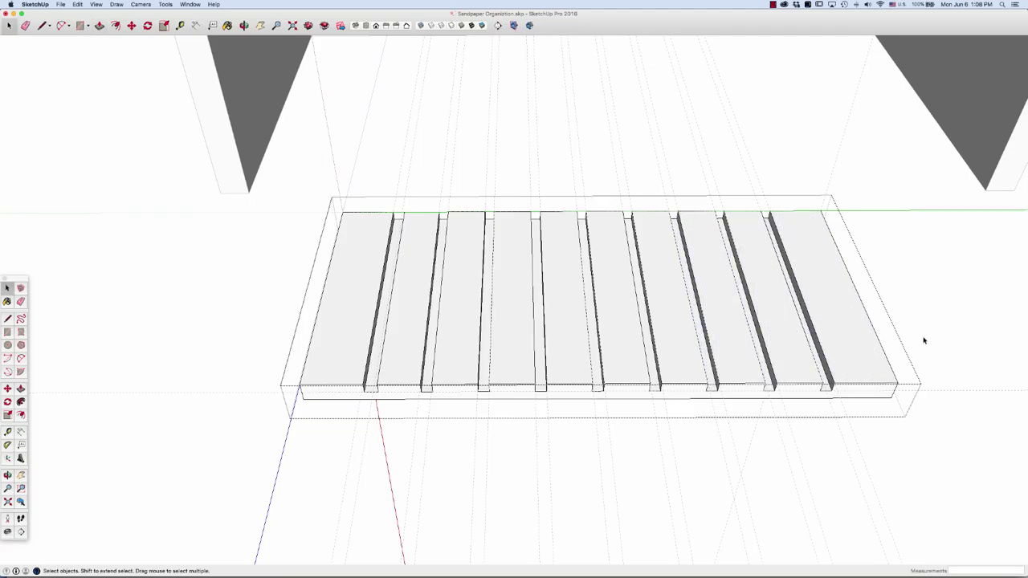
{"action": "left_click", "coordinate": [924, 341]}
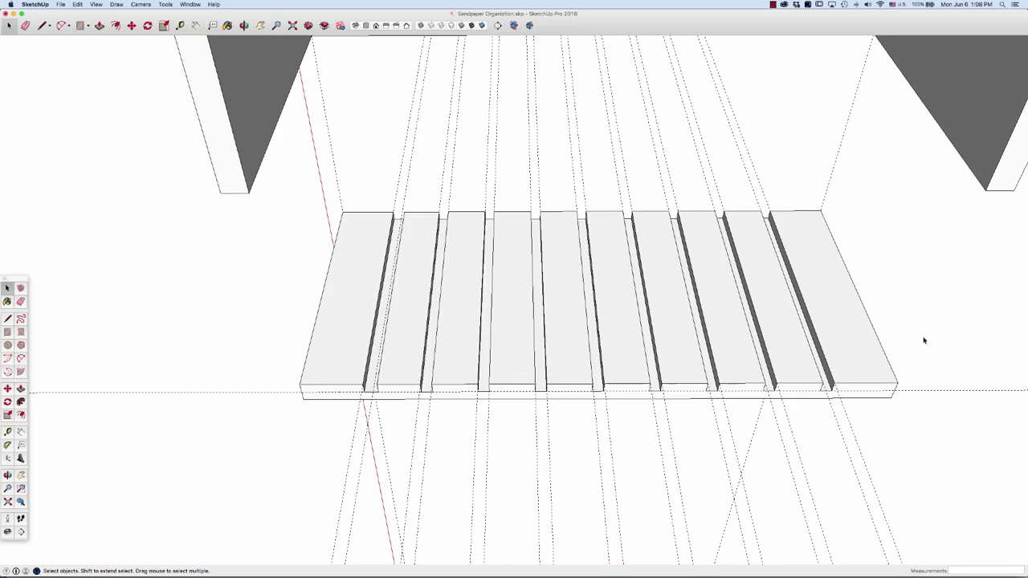
- Delete all guides via Edit > Delete Guides, save the model, and orbit toward the box walls
{"action": "left_click", "coordinate": [78, 5]}
{"action": "left_click", "coordinate": [93, 71]}
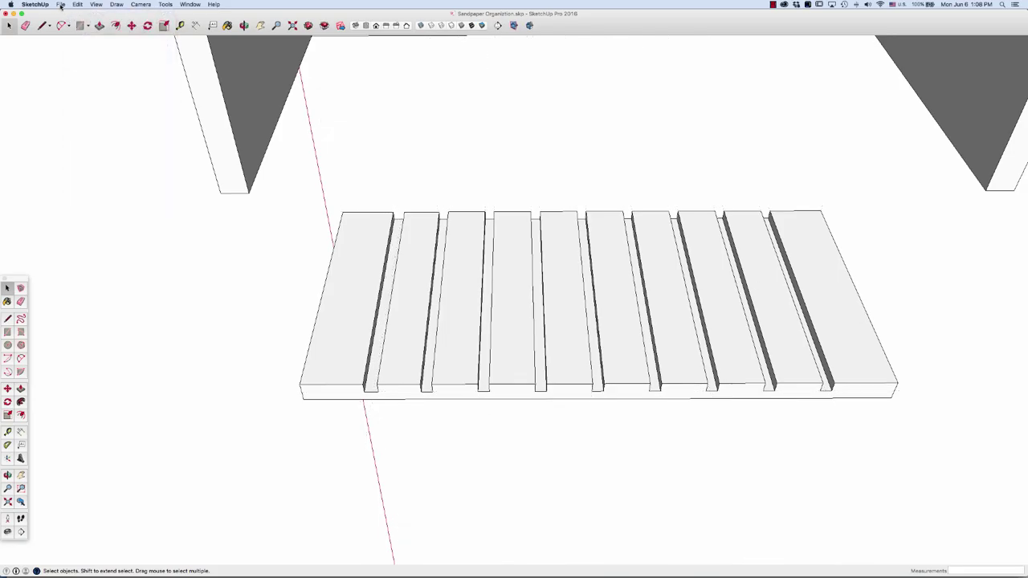
{"action": "left_click", "coordinate": [61, 5]}
{"action": "left_click", "coordinate": [68, 48]}
{"action": "middle_click_drag", "start_coordinate": [284, 183], "coordinate": [331, 383]}
- Move the grooved board by its corner onto the box corner, then orbit to look into the box
{"action": "left_click", "coordinate": [500, 447]}
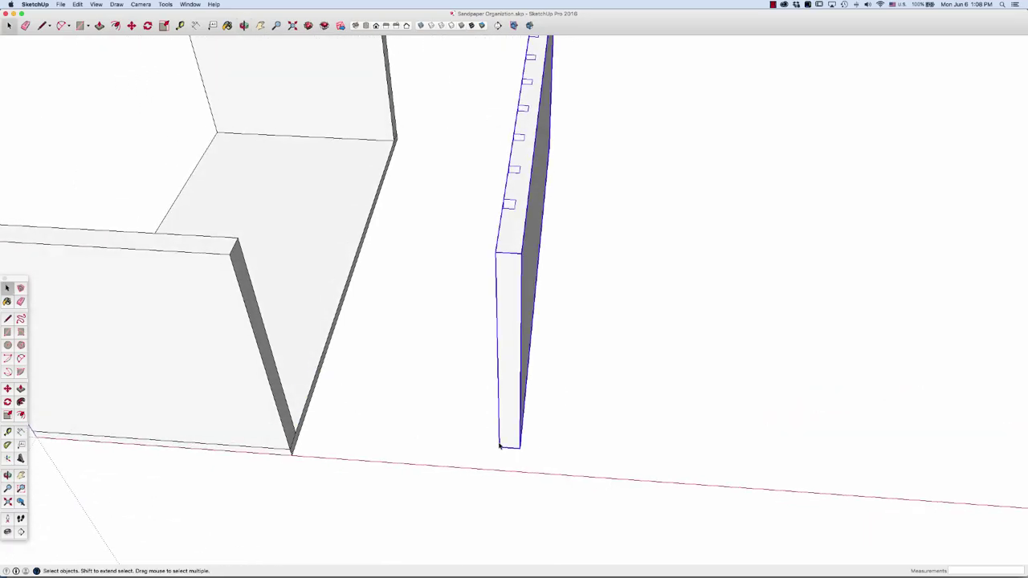
{"action": "key", "text": "m"}
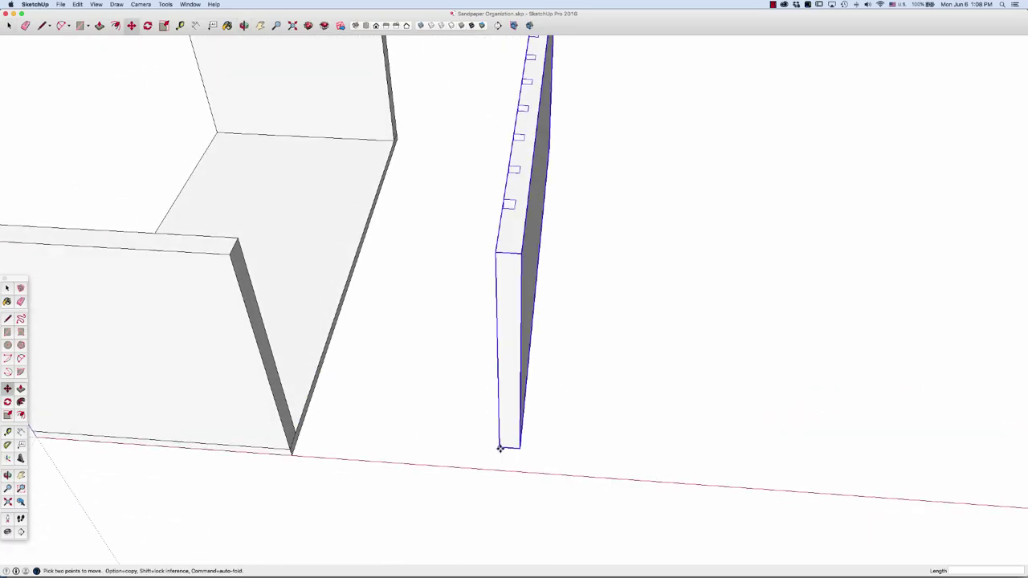
{"action": "left_click", "coordinate": [521, 251]}
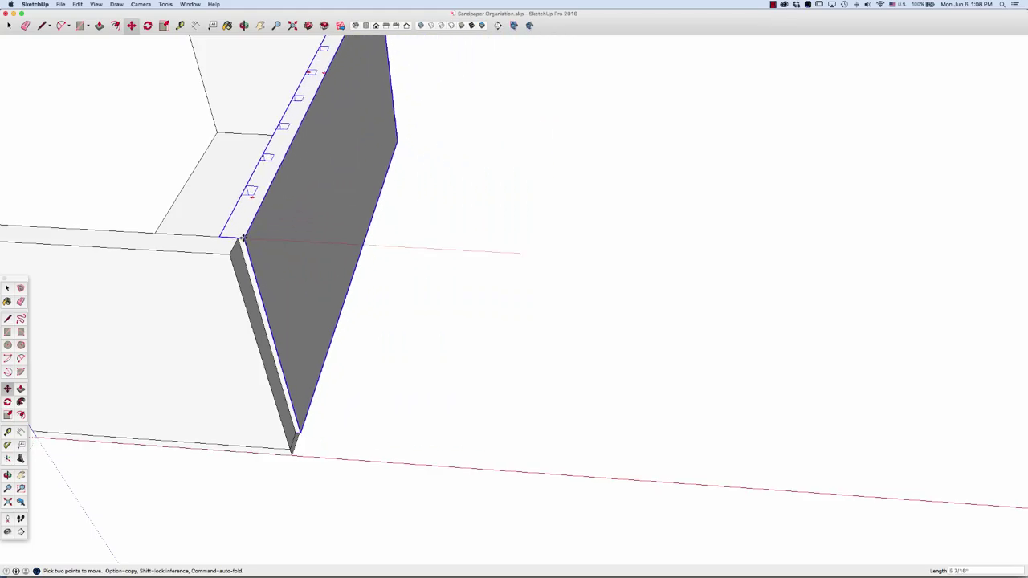
{"action": "left_click", "coordinate": [238, 239]}
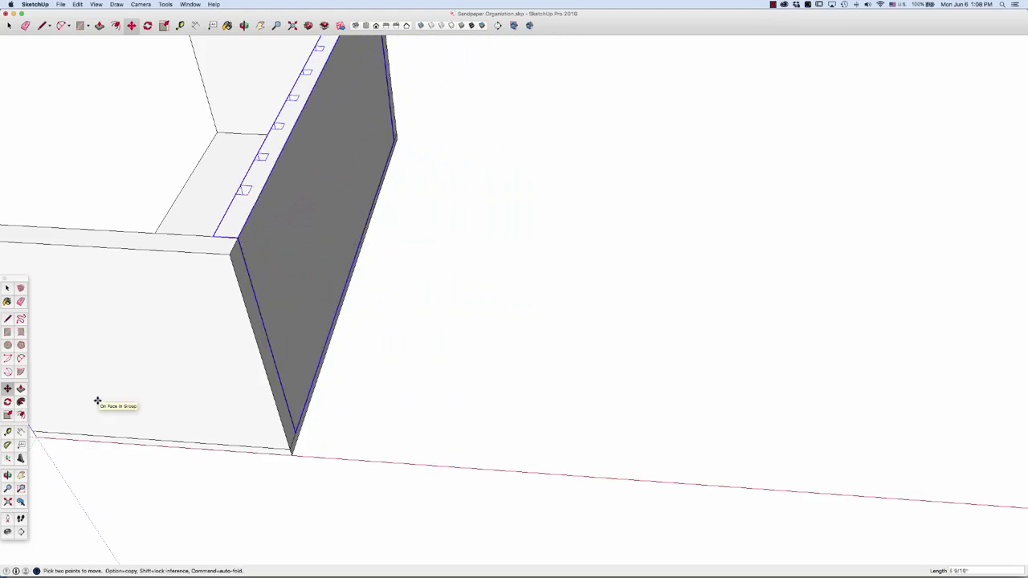
{"action": "middle_click_drag", "start_coordinate": [57, 417], "coordinate": [240, 442]}
{"action": "scroll", "coordinate": [240, 442], "scroll_direction": "down", "scroll_amount": 5}
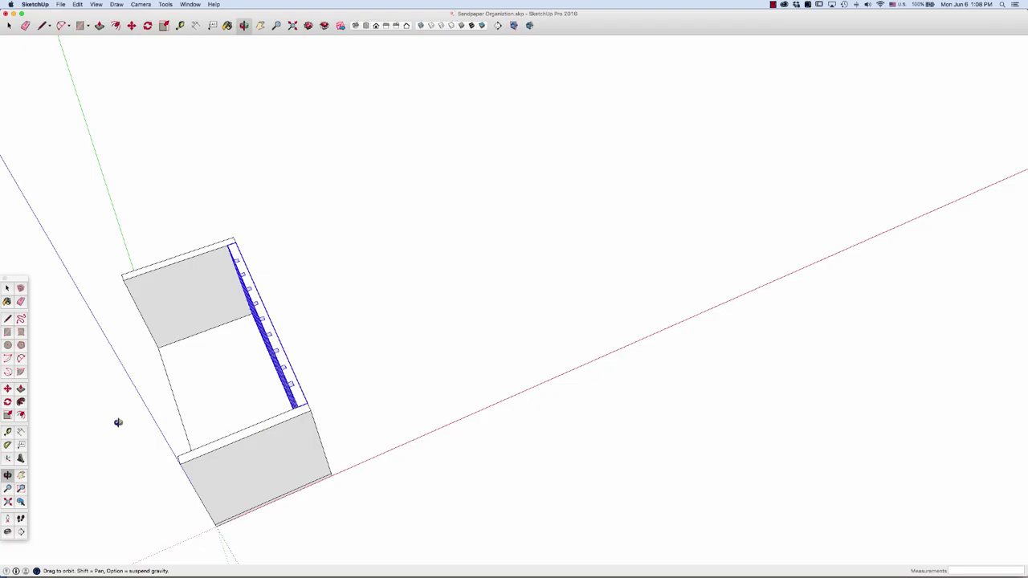
{"action": "left_click_drag", "start_coordinate": [117, 422], "coordinate": [133, 378]}
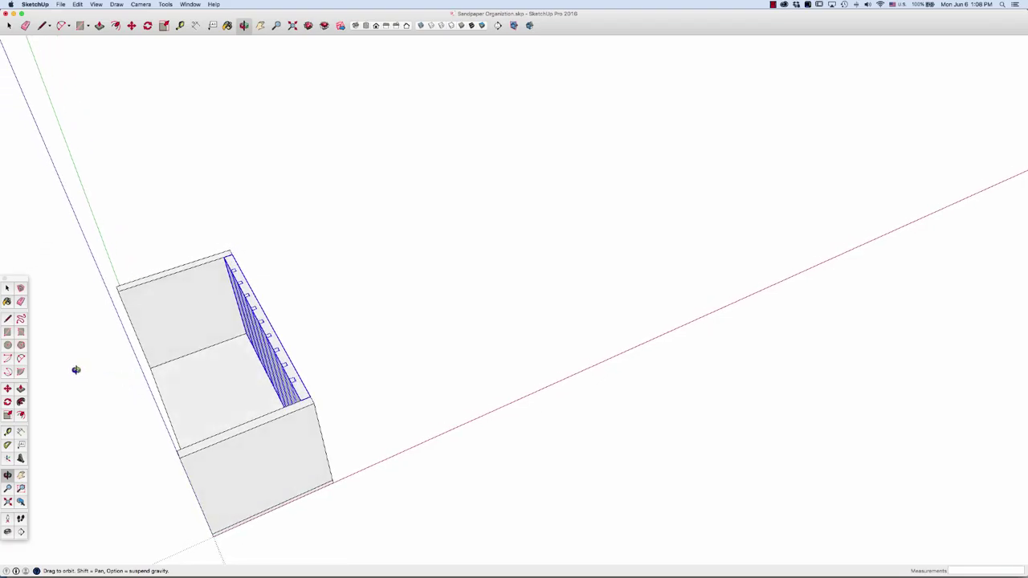
{"action": "left_click_drag", "start_coordinate": [105, 372], "coordinate": [318, 230]}
{"action": "key", "text": "space"}
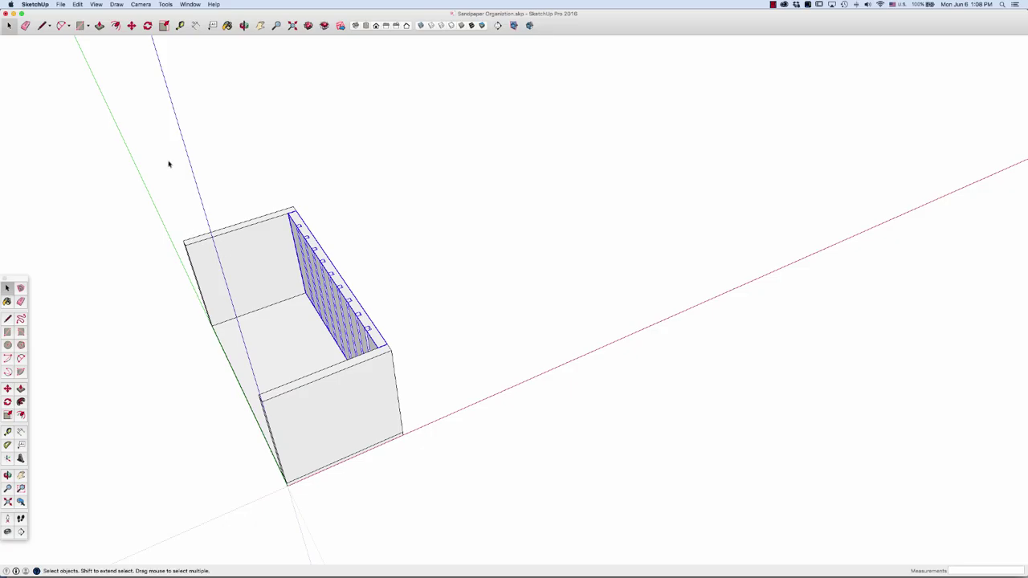
- Place a guide line 5 from the box's left end edge with the Tape Measure
{"action": "left_click", "coordinate": [181, 26]}
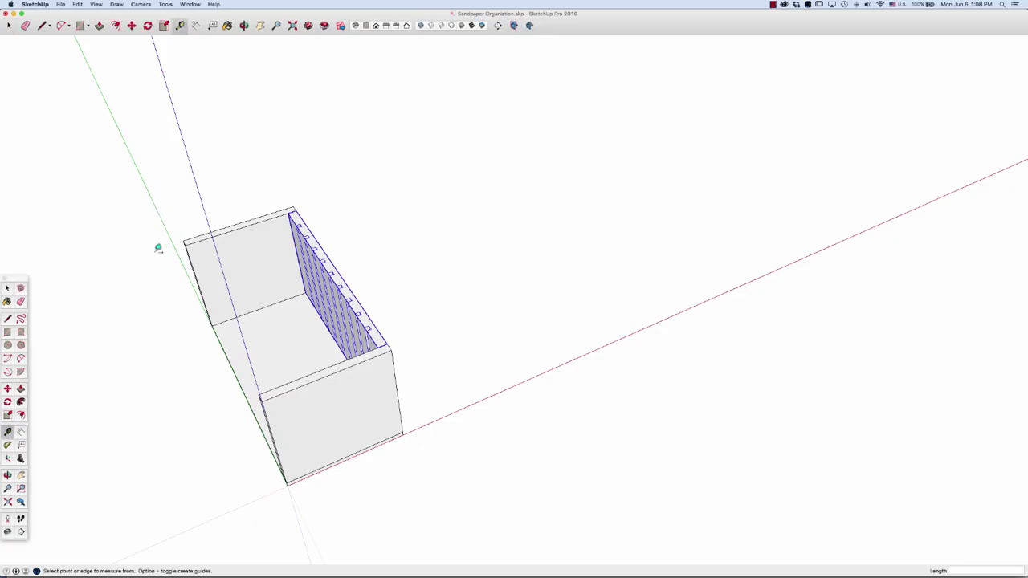
{"action": "left_click", "coordinate": [194, 263]}
{"action": "left_click", "coordinate": [196, 238]}
{"action": "type", "text": "5"}
{"action": "key", "text": "space"}
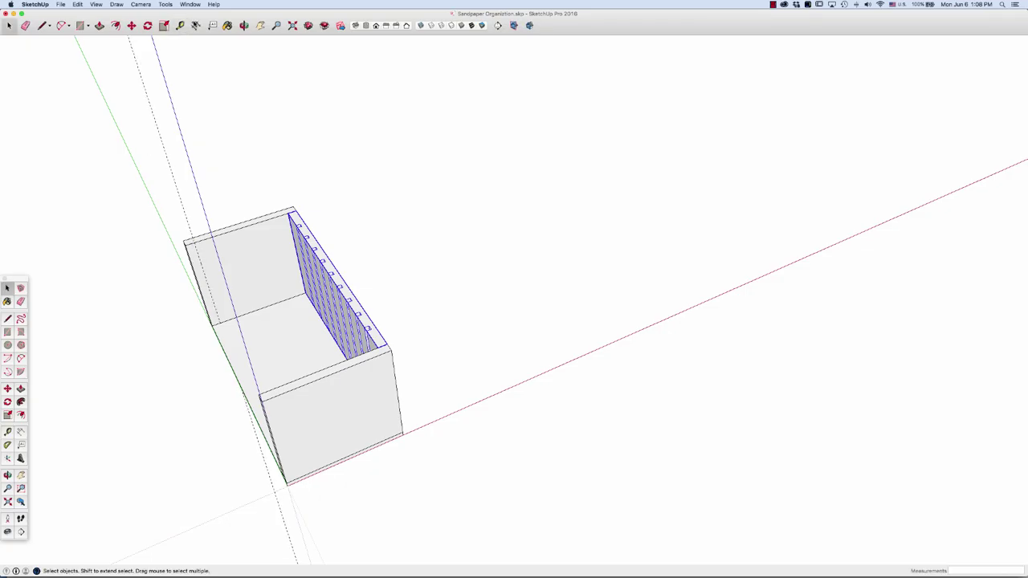
- Start a dimension at the box's top-left corner, cancel it, and orbit around the box
{"action": "key", "text": "d"}
{"action": "left_click", "coordinate": [193, 242]}
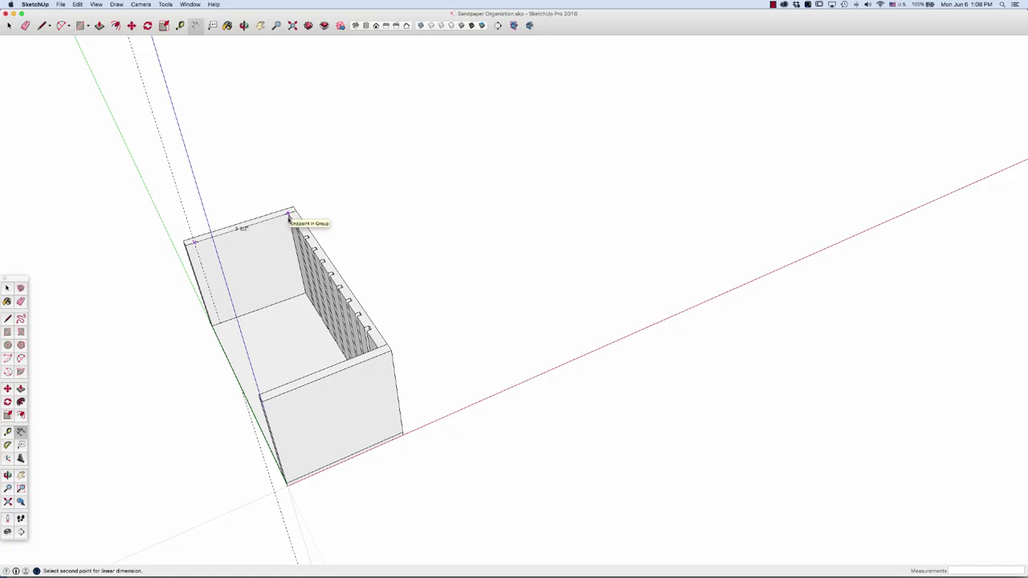
{"action": "key", "text": "space"}
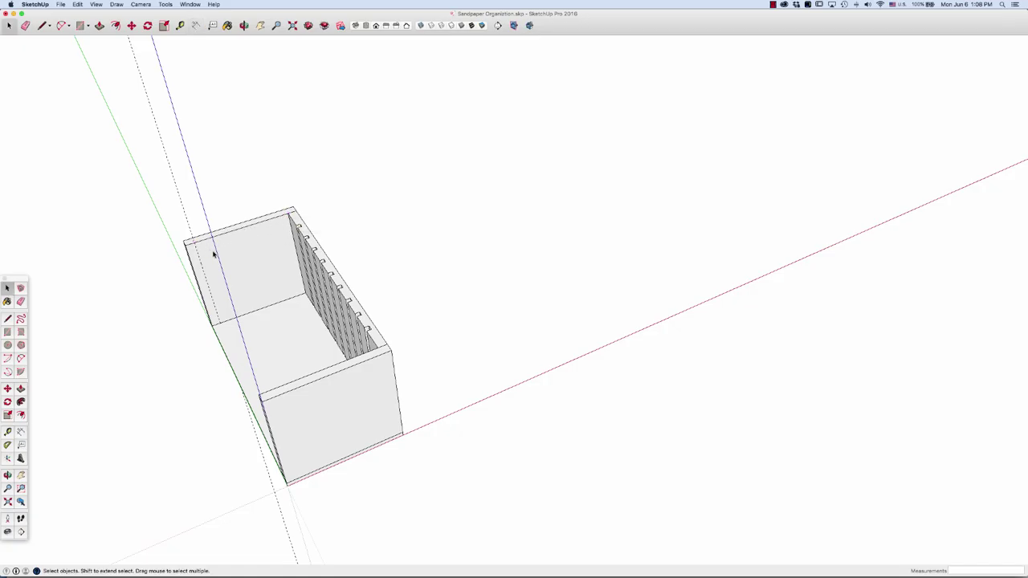
{"action": "key", "text": "o"}
{"action": "left_click_drag", "start_coordinate": [218, 385], "coordinate": [310, 383]}
{"action": "scroll", "coordinate": [310, 383], "scroll_direction": "down", "scroll_amount": 5}
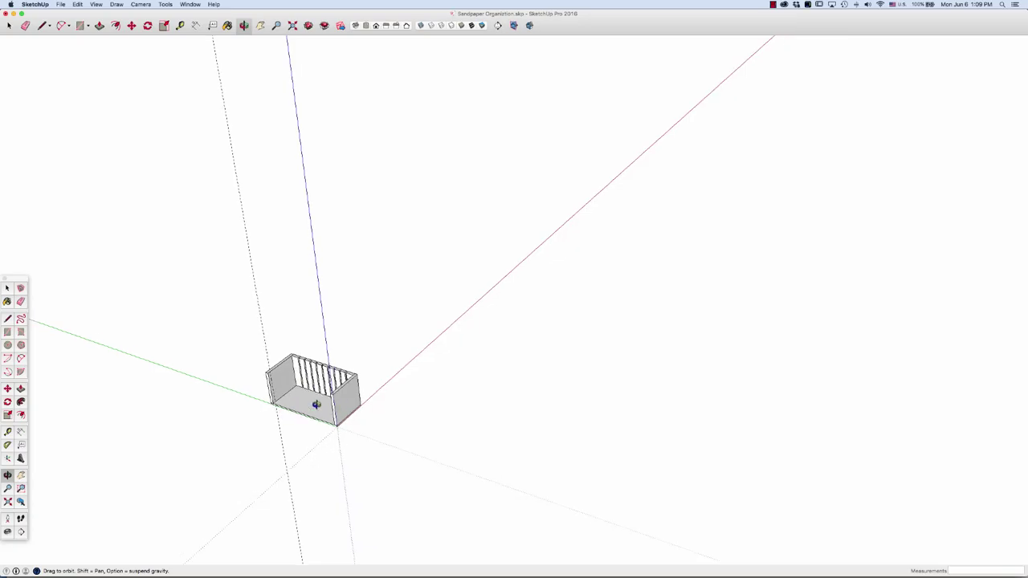
{"action": "scroll", "coordinate": [316, 404], "scroll_direction": "up", "scroll_amount": 4}
{"action": "scroll", "coordinate": [298, 418], "scroll_direction": "up", "scroll_amount": 2}
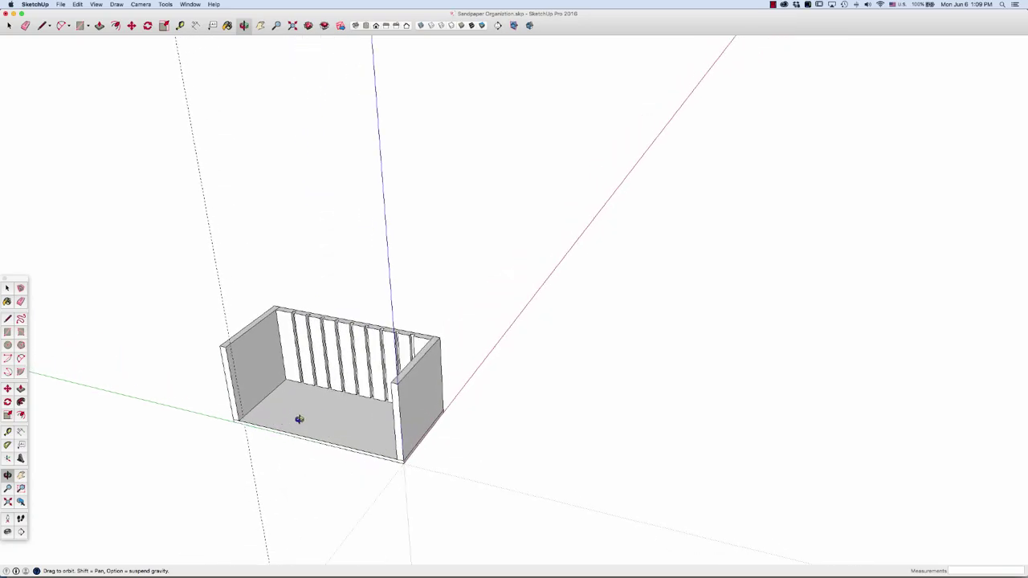
{"action": "left_click_drag", "start_coordinate": [298, 418], "coordinate": [328, 403]}
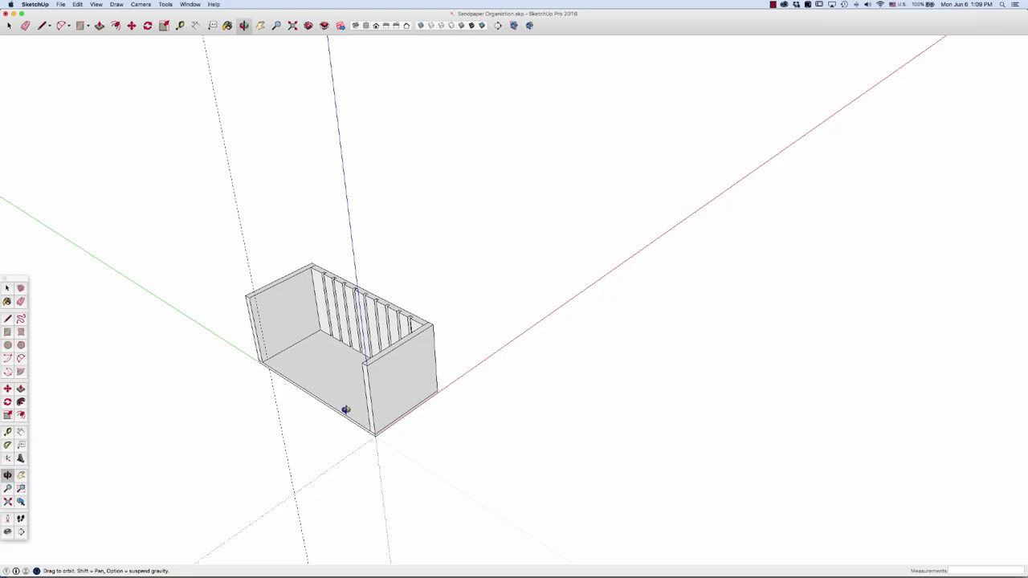
{"action": "key", "text": "space"}
- Push/Pull the left end panel's side face out 1"
{"action": "left_click", "coordinate": [254, 334]}
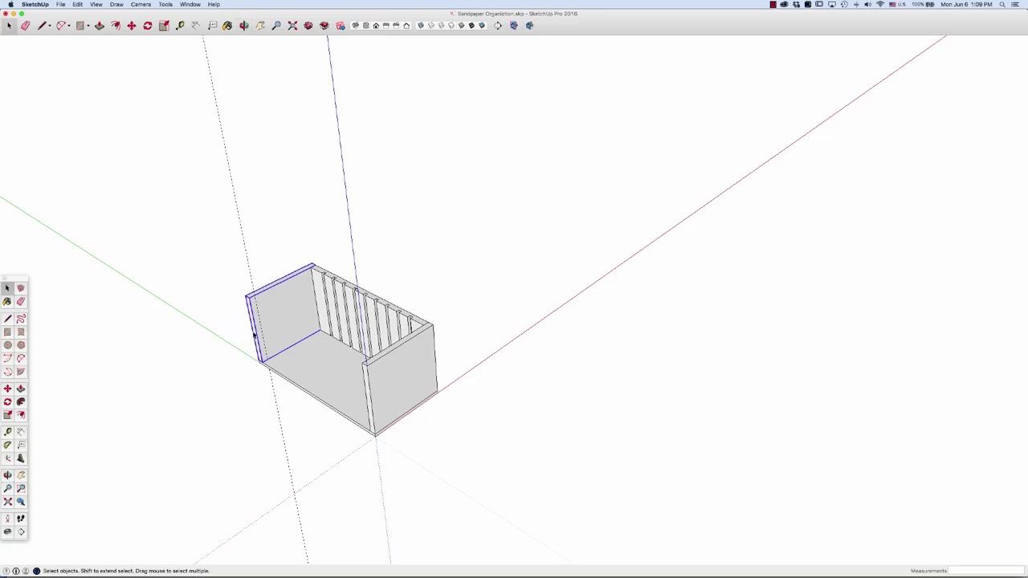
{"action": "double_click", "coordinate": [254, 334]}
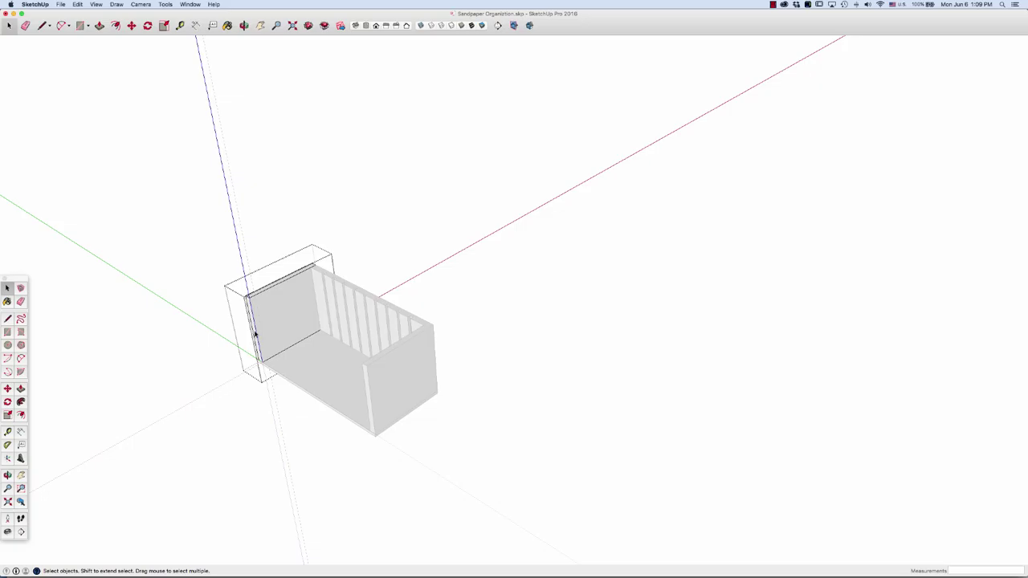
{"action": "key", "text": "p"}
{"action": "left_click", "coordinate": [253, 337]}
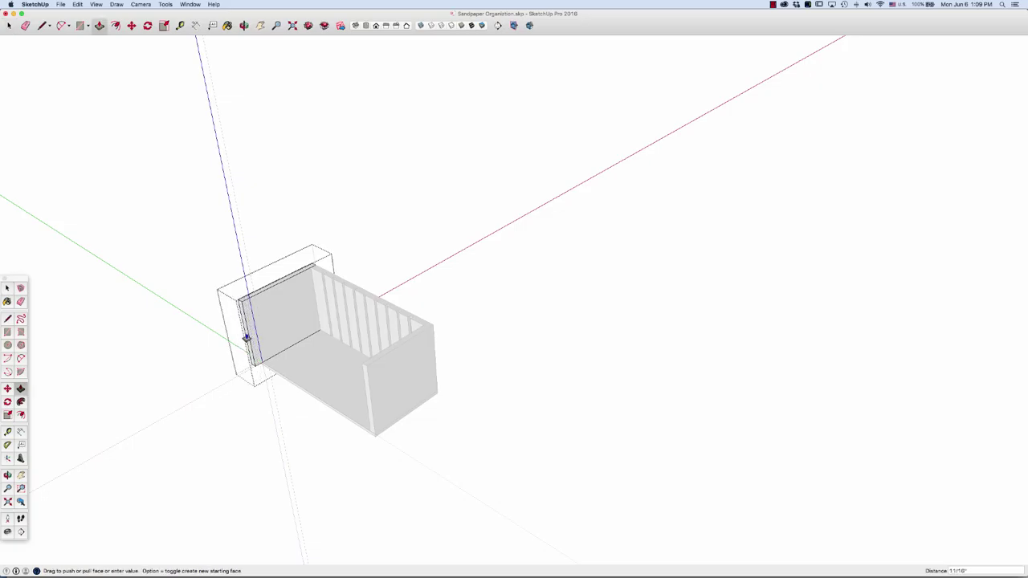
{"action": "type", "text": "1"}
{"action": "key", "text": "Return"}
{"action": "key", "text": "space"}
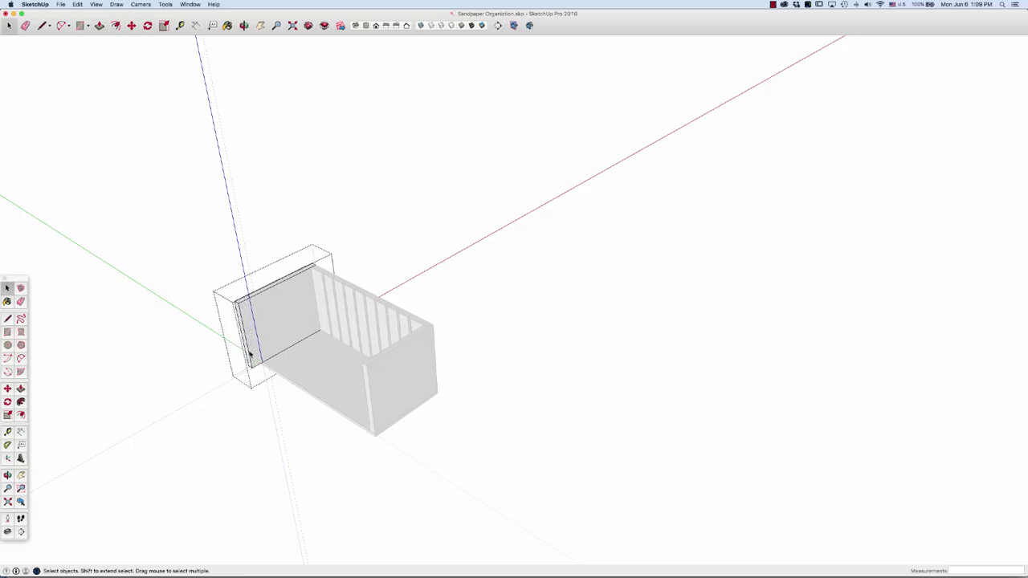
{"action": "left_click", "coordinate": [328, 466]}
- Extend the bottom panel's side by the same 1" distance
{"action": "scroll", "coordinate": [347, 424], "scroll_direction": "up", "scroll_amount": 5}
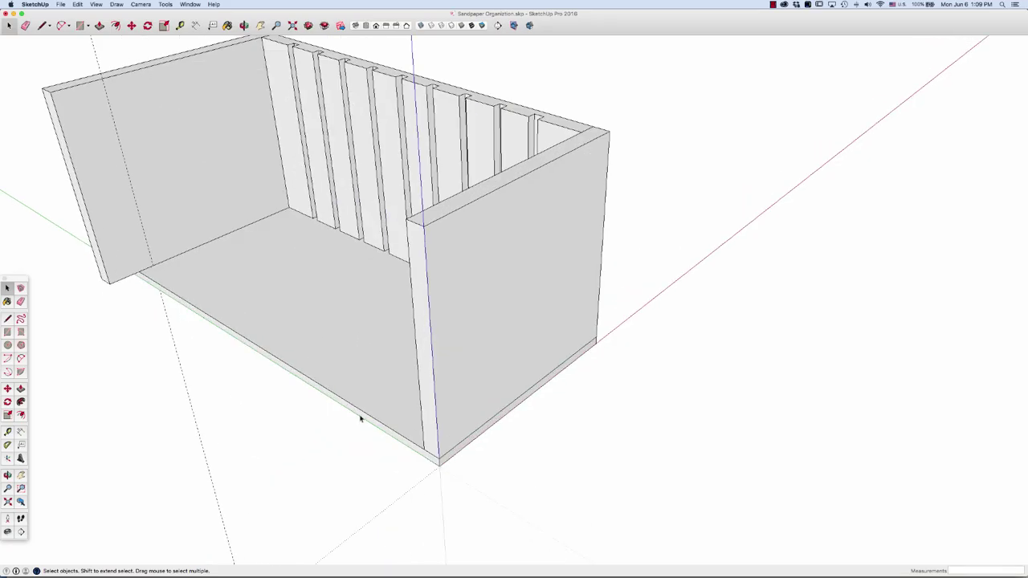
{"action": "double_click", "coordinate": [360, 418]}
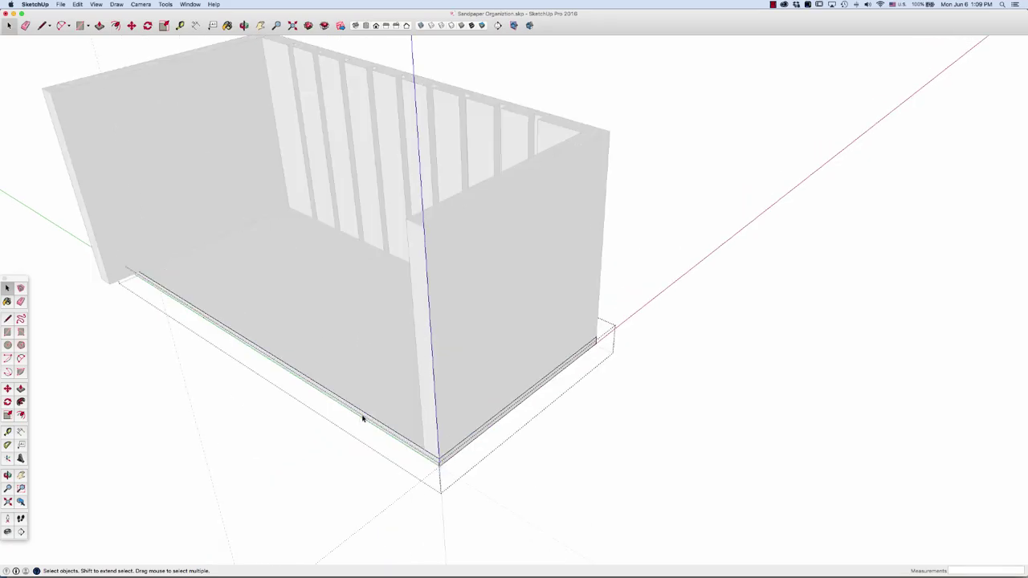
{"action": "key", "text": "p"}
{"action": "double_click", "coordinate": [361, 418]}
{"action": "key", "text": "space"}
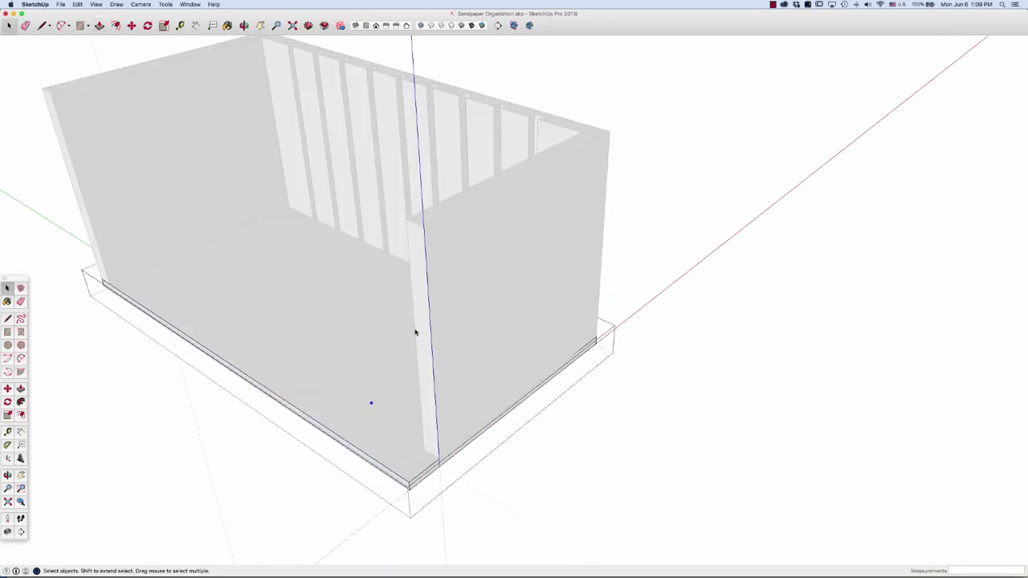
- Thicken the right end panel by the same 1" so it sits flush with the base
{"action": "triple_click", "coordinate": [421, 329]}
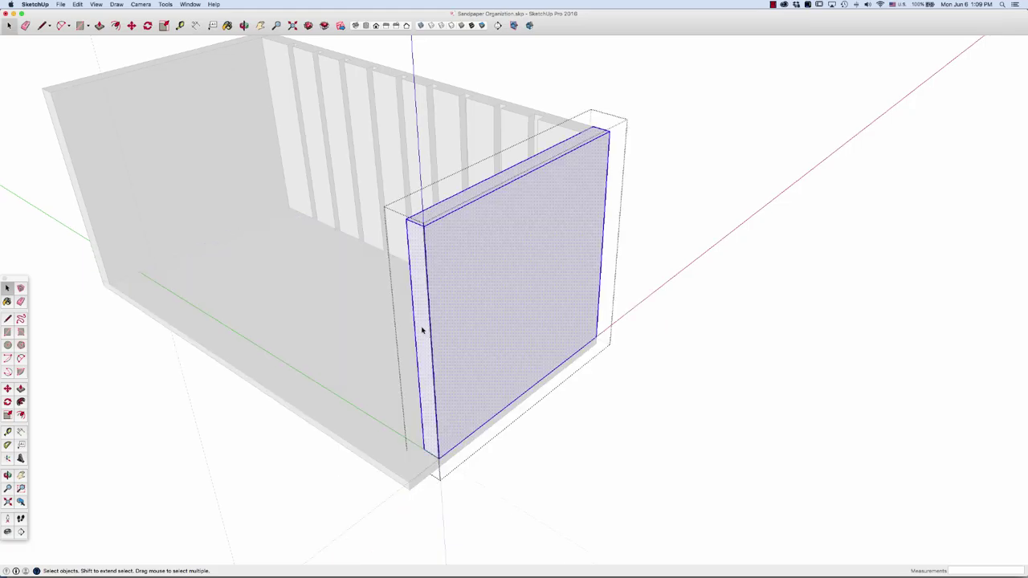
{"action": "left_click", "coordinate": [421, 329]}
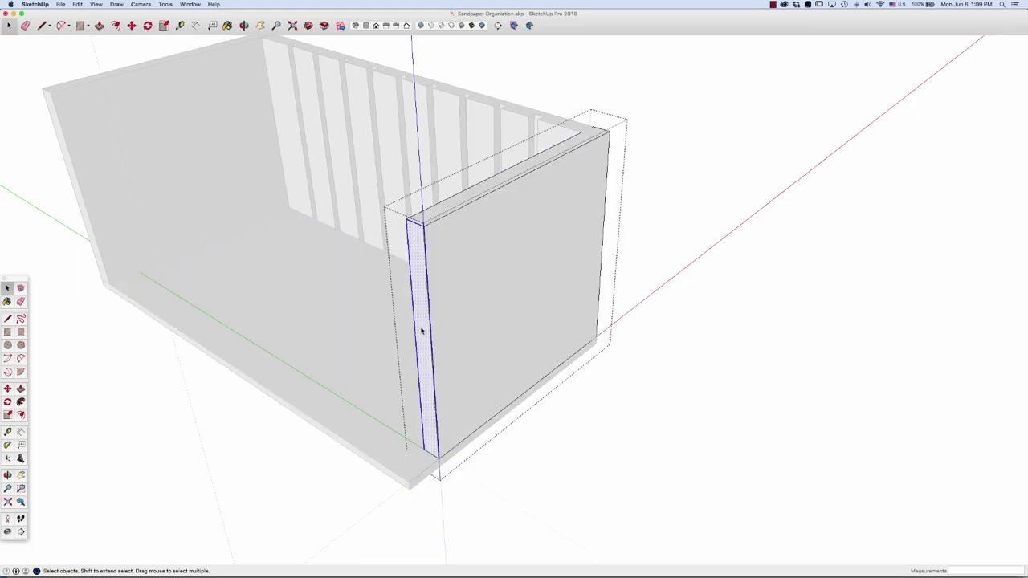
{"action": "key", "text": "p"}
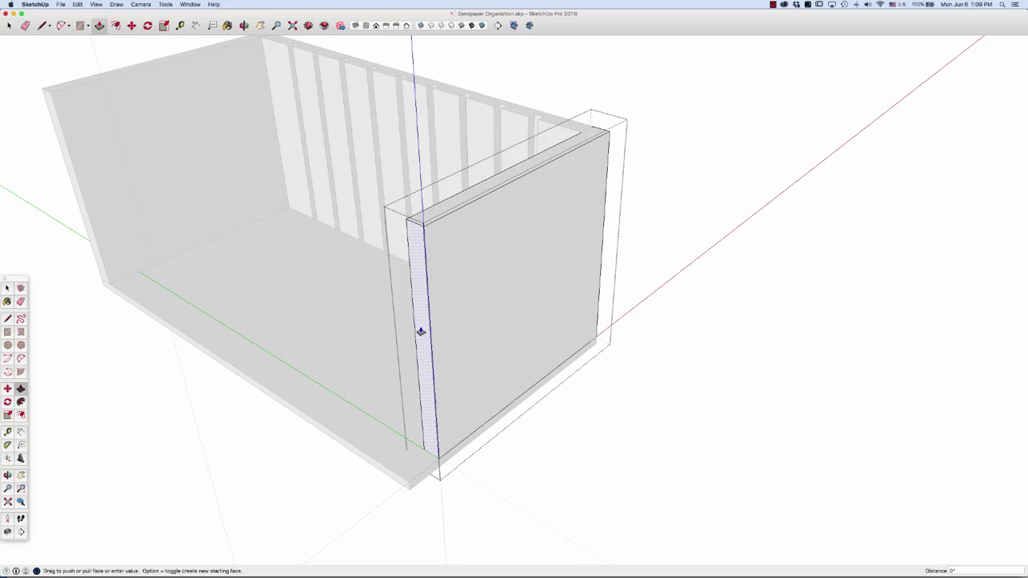
{"action": "double_click", "coordinate": [420, 329]}
{"action": "key", "text": "space"}
{"action": "left_click", "coordinate": [698, 190]}
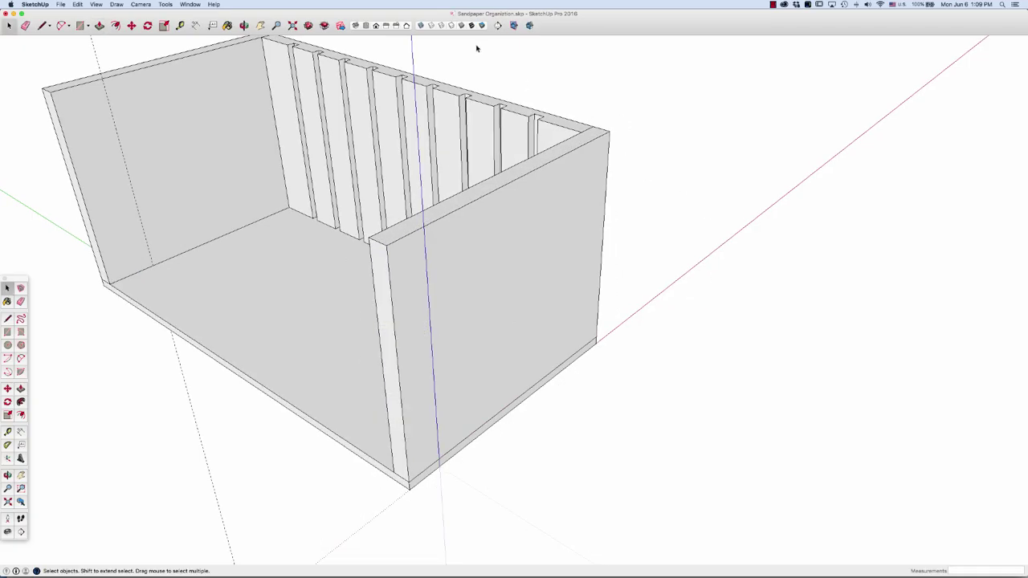
- Copy the grooved back wall 7 1/8" to the front and mirror it so grooves face inward
{"action": "left_click", "coordinate": [548, 131]}
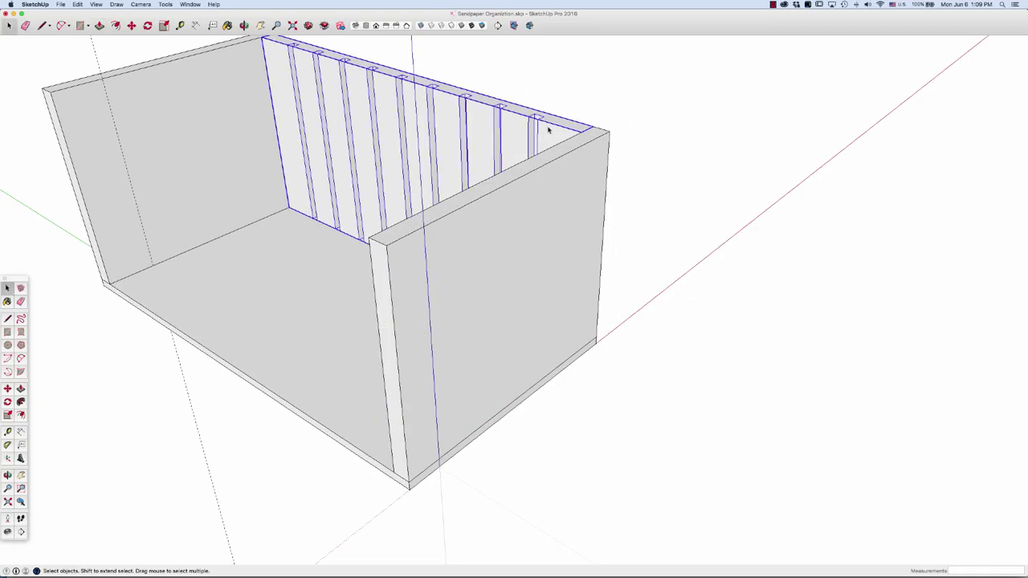
{"action": "key", "text": "m"}
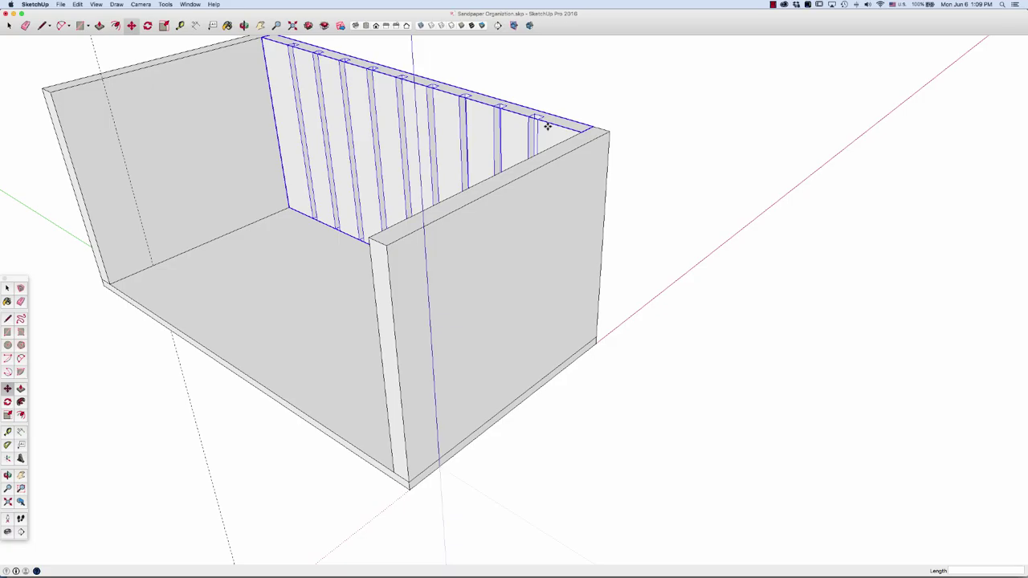
{"action": "left_click", "coordinate": [590, 128]}
{"action": "key", "text": "alt"}
{"action": "left_click", "coordinate": [367, 230]}
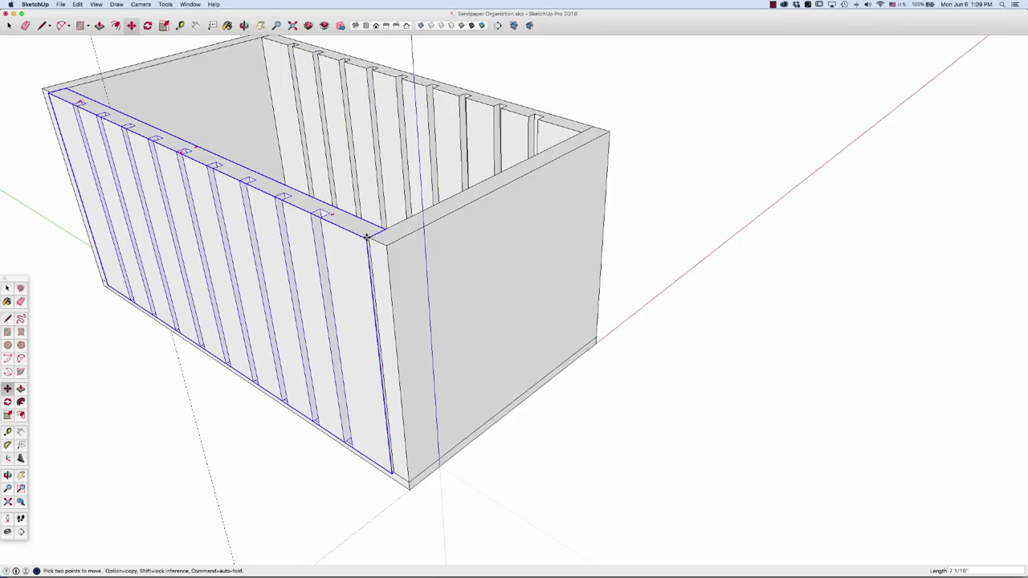
{"action": "type", "text": "7 1/8"}
{"action": "key", "text": "Return"}
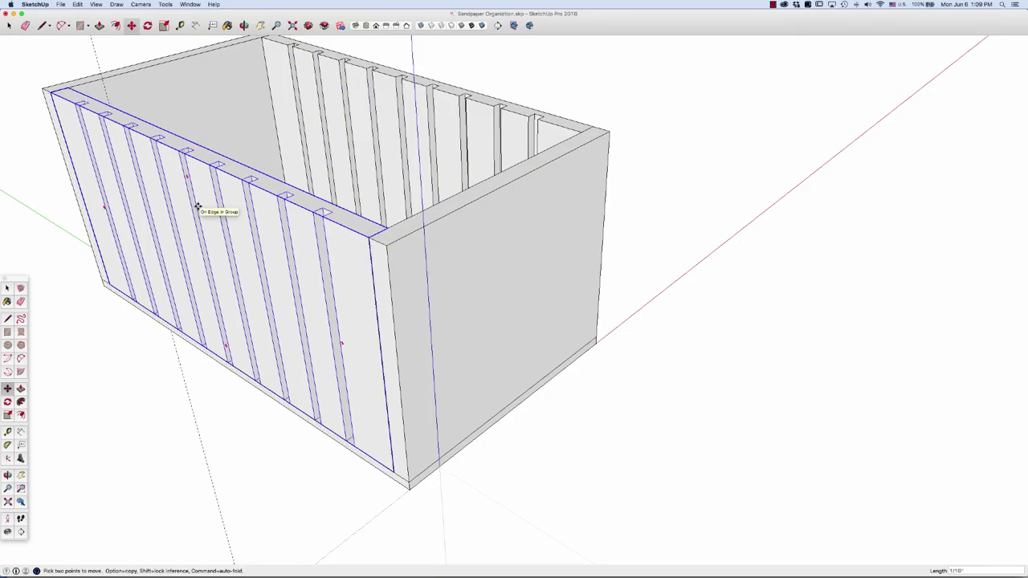
{"action": "key", "text": "s"}
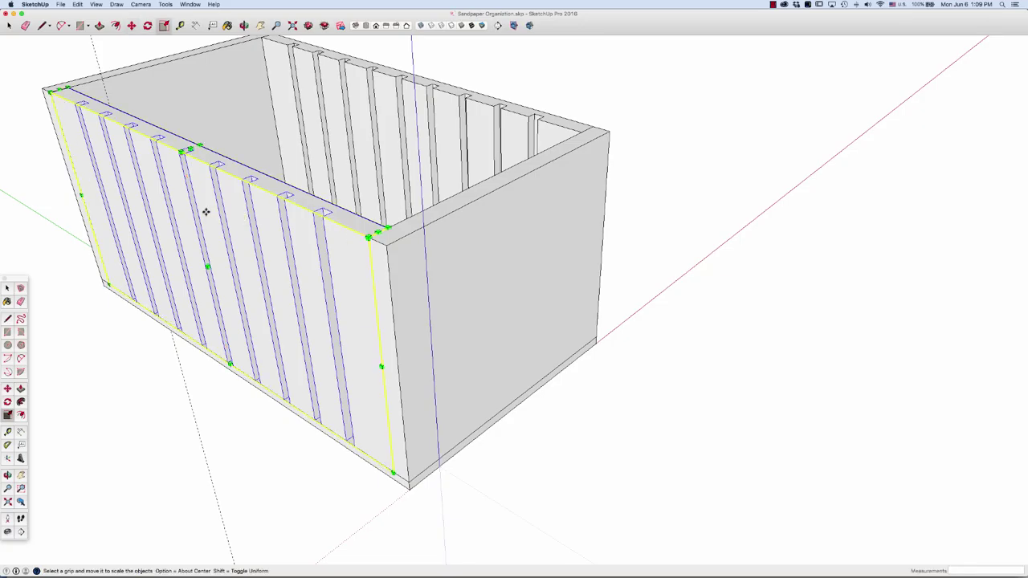
{"action": "left_click_drag", "start_coordinate": [207, 266], "coordinate": [243, 255]}
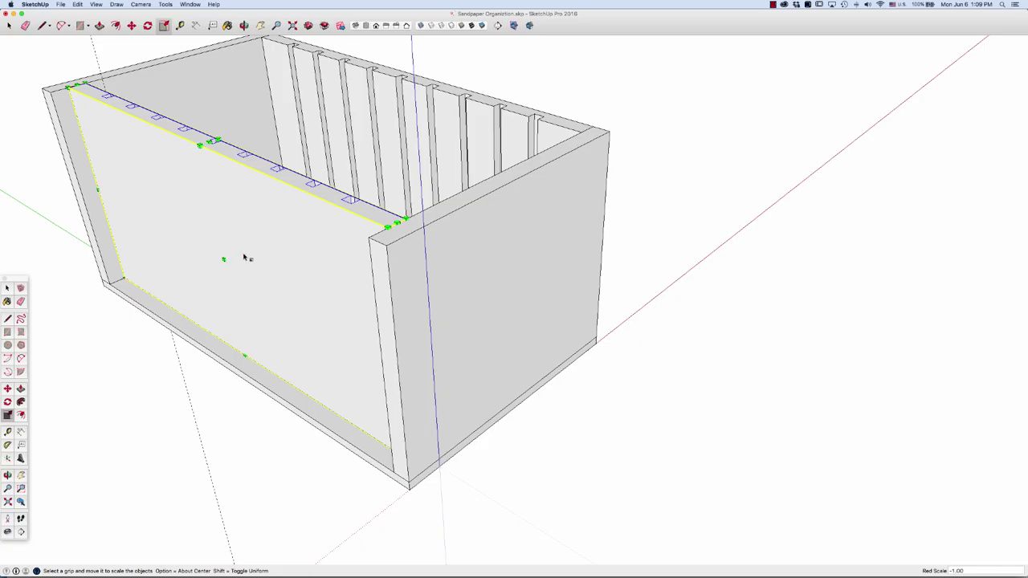
{"action": "key", "text": "space"}
{"action": "left_click", "coordinate": [745, 197]}
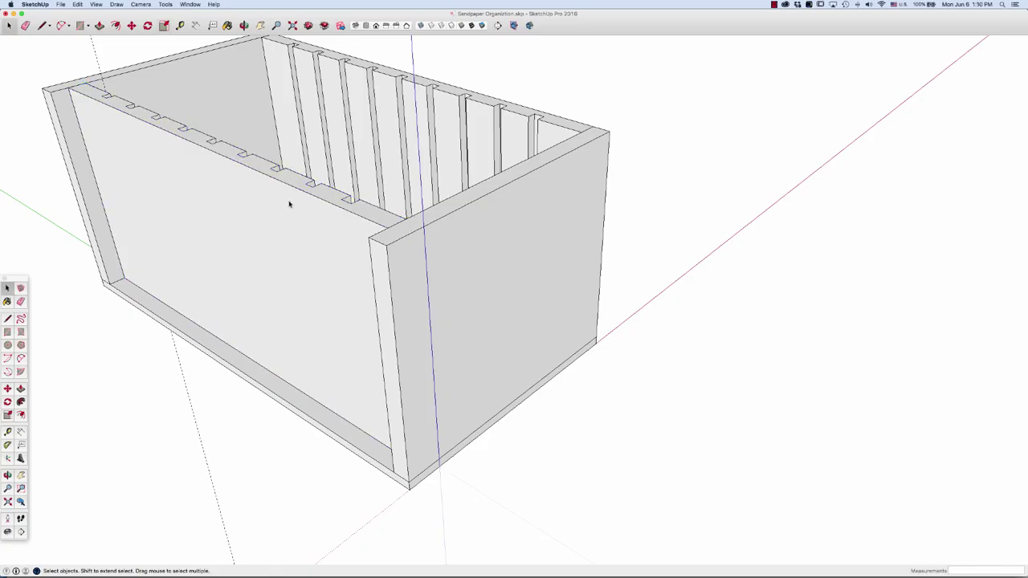
- Lower the front panel about 1/2" and orbit to see into the box
{"action": "key", "text": "m"}
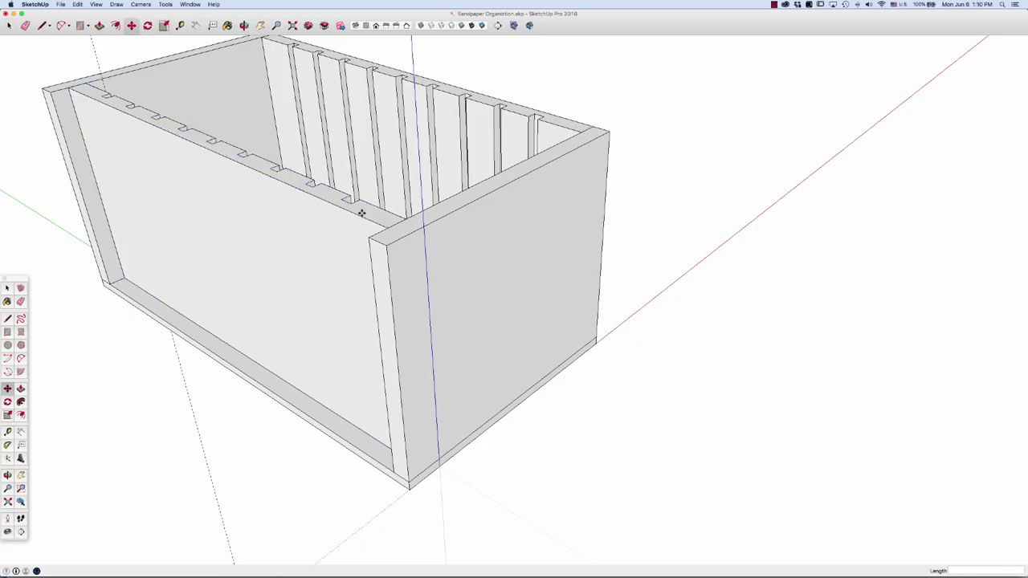
{"action": "left_click", "coordinate": [385, 228]}
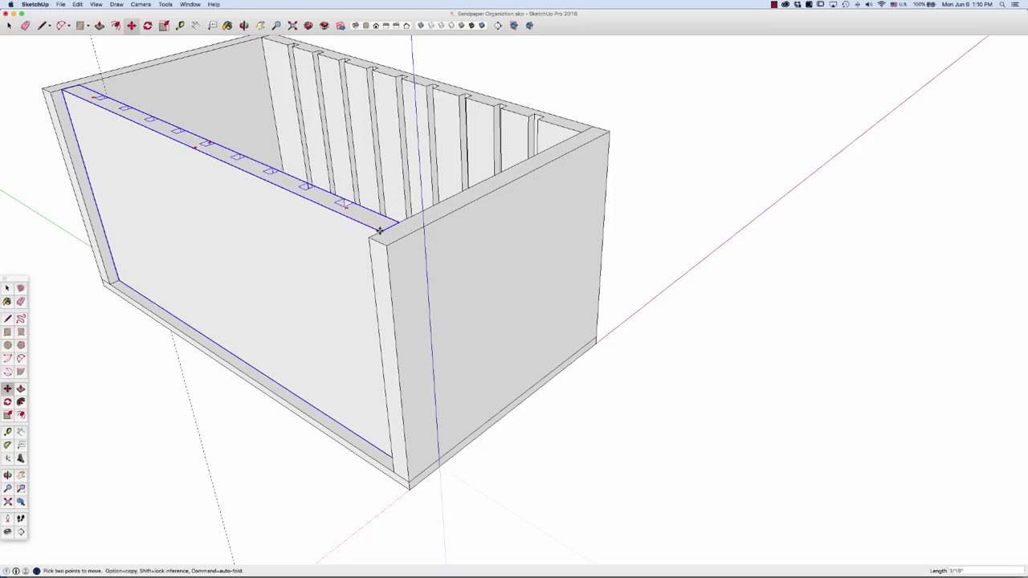
{"action": "left_click", "coordinate": [372, 239]}
{"action": "key", "text": "o"}
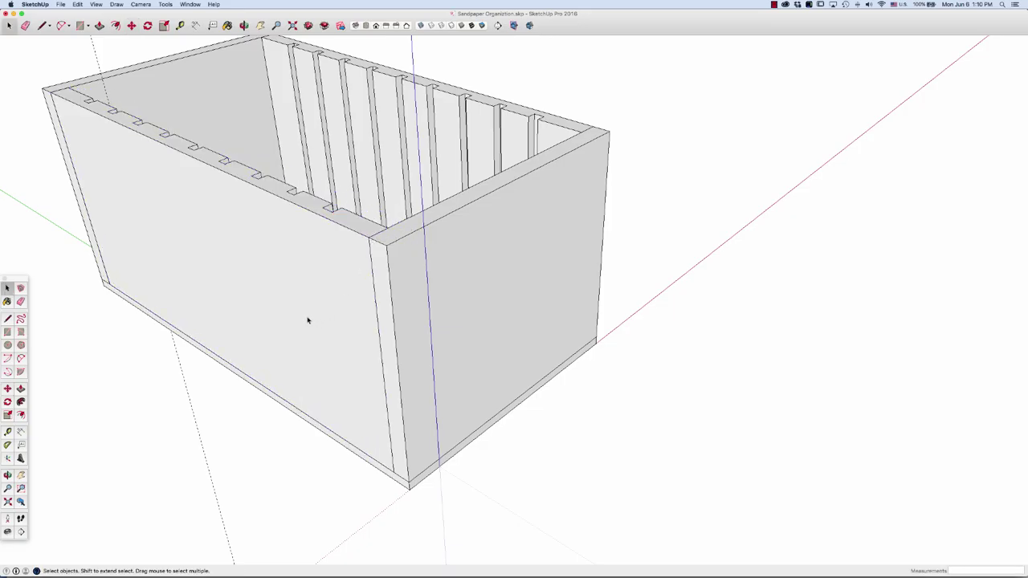
{"action": "left_click_drag", "start_coordinate": [252, 291], "coordinate": [198, 374]}
{"action": "scroll", "coordinate": [201, 372], "scroll_direction": "down", "scroll_amount": 3}
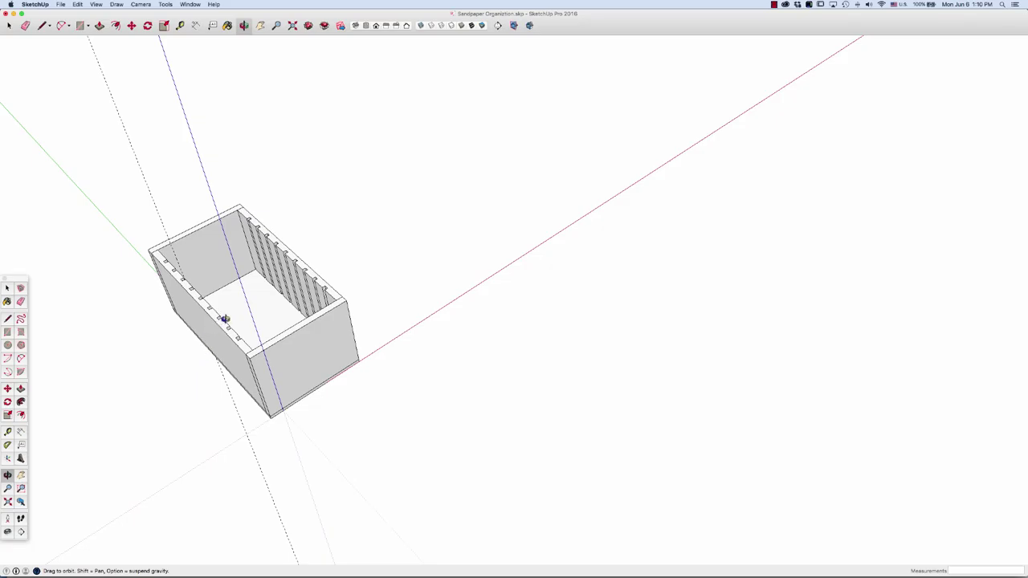
- Dimension the inner side wall (6 1/4") and the inside width (6 1/2")
{"action": "left_click_drag", "start_coordinate": [226, 319], "coordinate": [263, 115]}
{"action": "scroll", "coordinate": [270, 148], "scroll_direction": "up", "scroll_amount": 5}
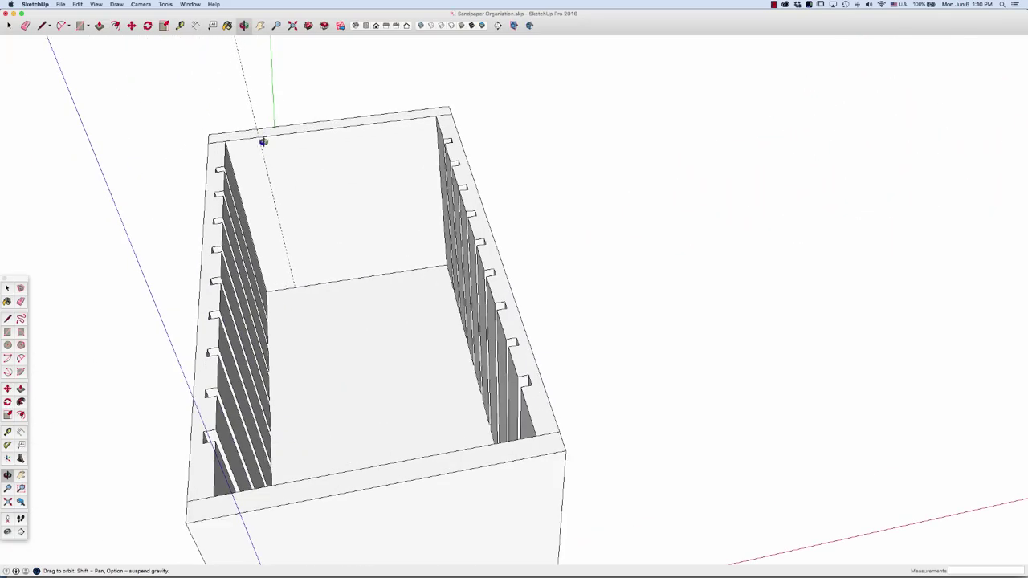
{"action": "left_click", "coordinate": [196, 26]}
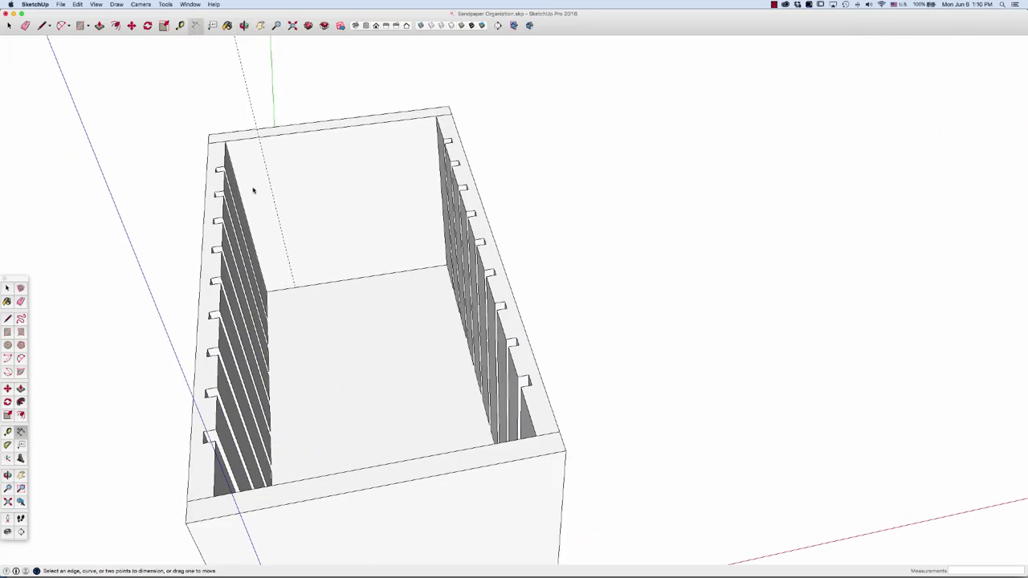
{"action": "left_click", "coordinate": [266, 291]}
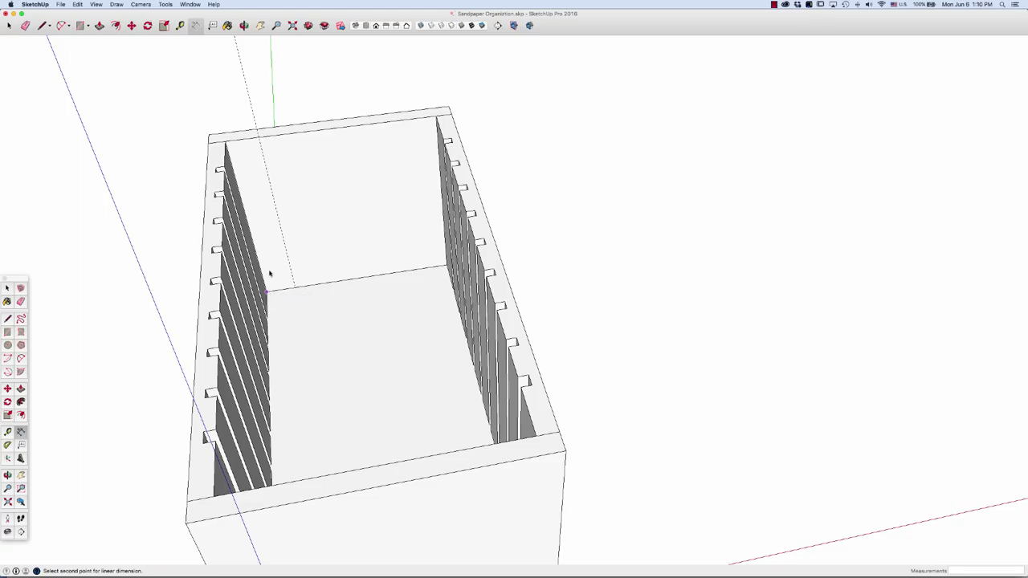
{"action": "left_click", "coordinate": [229, 142]}
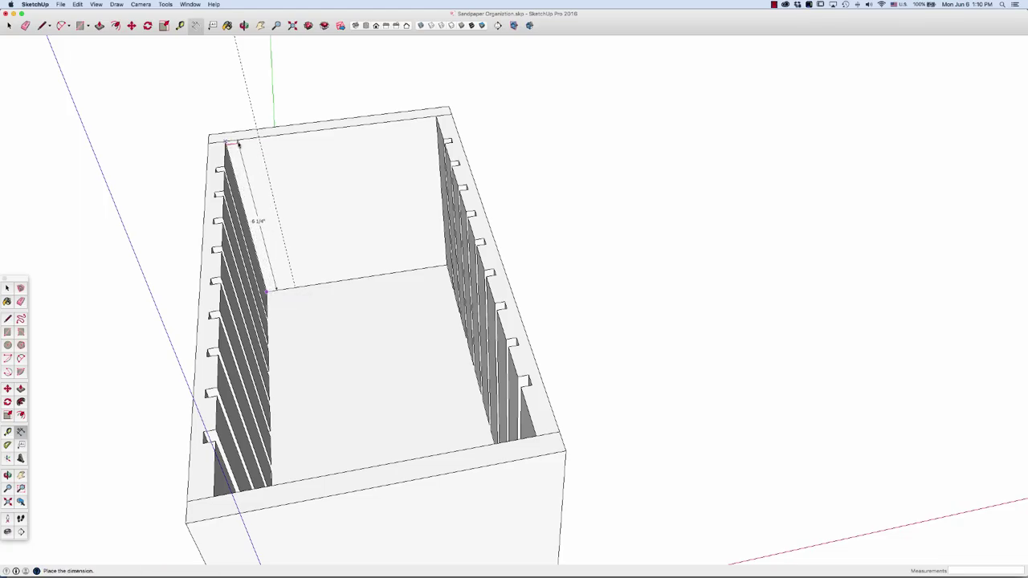
{"action": "left_click", "coordinate": [234, 144]}
{"action": "left_click", "coordinate": [227, 142]}
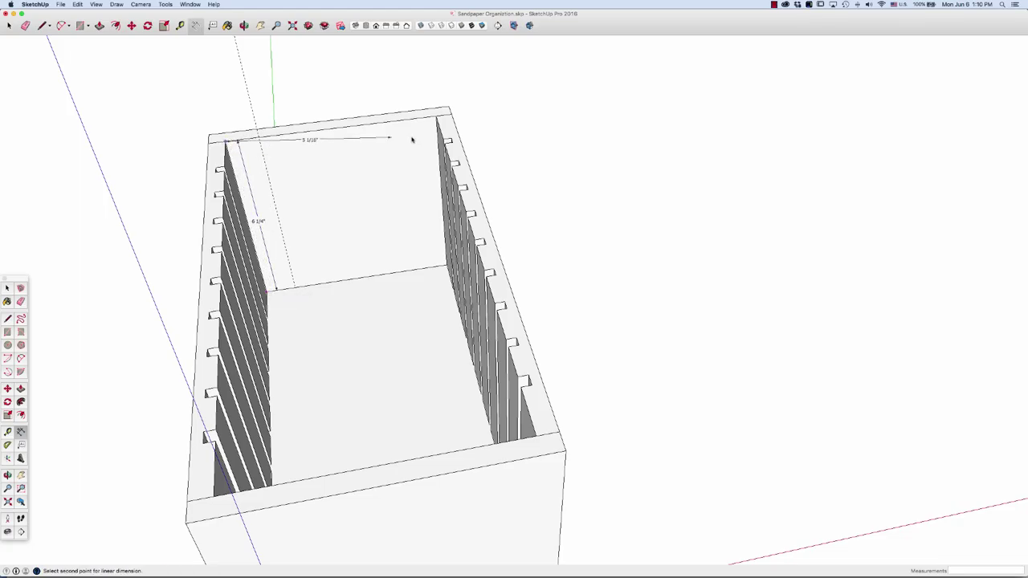
{"action": "left_click", "coordinate": [437, 121]}
{"action": "left_click", "coordinate": [366, 171]}
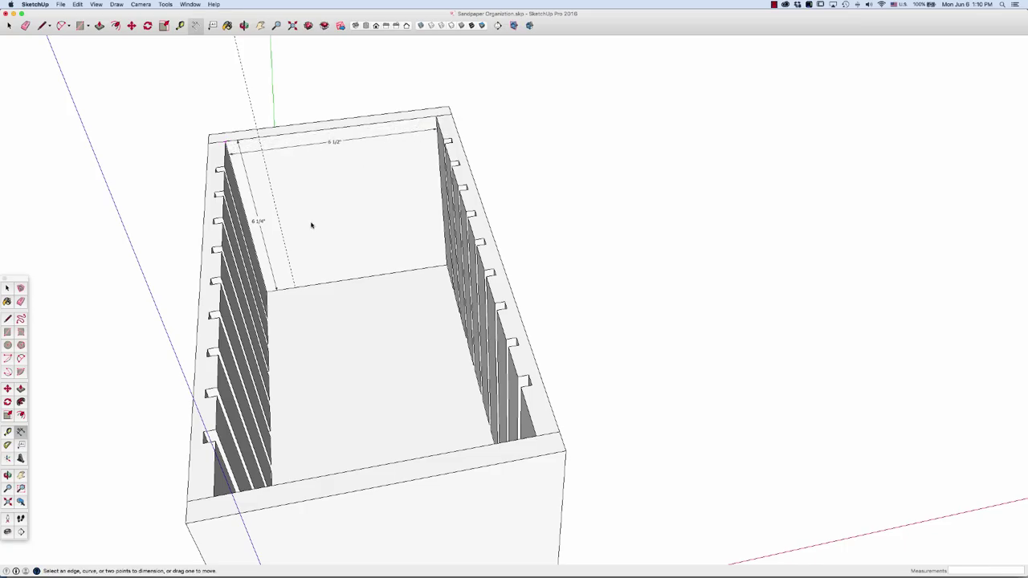
{"action": "scroll", "coordinate": [313, 224], "scroll_direction": "down", "scroll_amount": 5}
{"action": "key", "text": "space"}
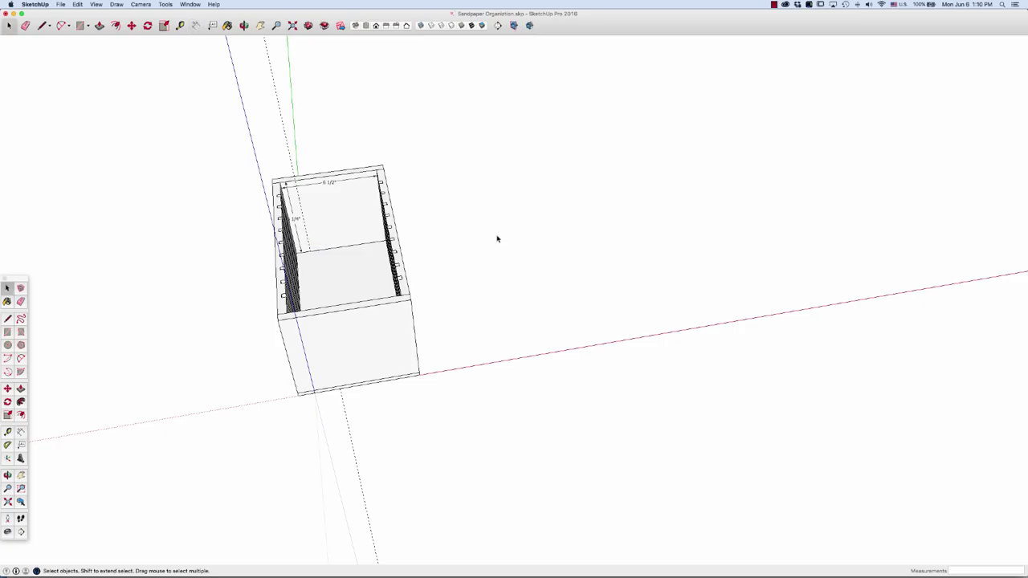
- Delete all guide lines and the unwanted vertical dimension, then switch to the Iso view
{"action": "key", "text": "o"}
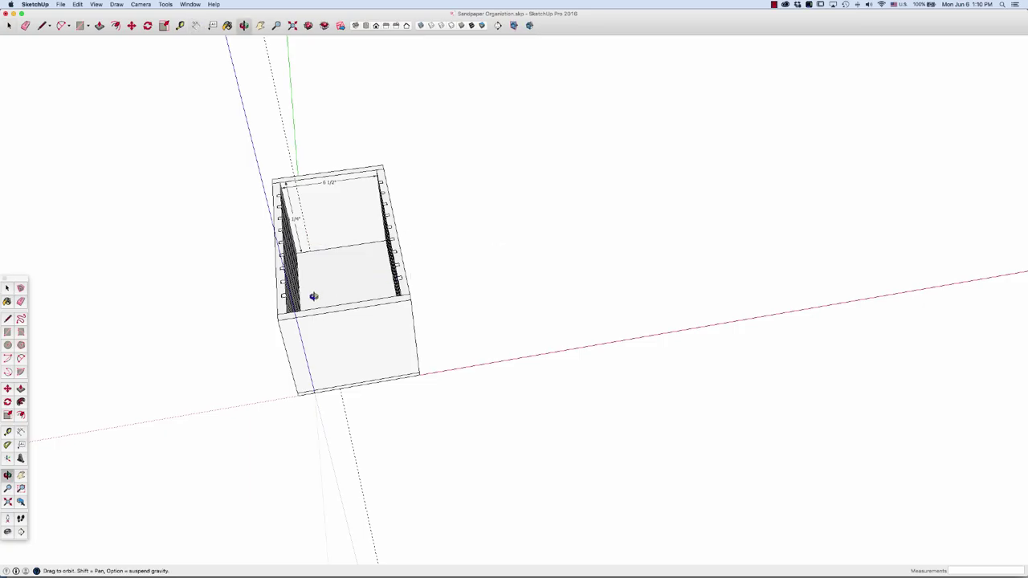
{"action": "key", "text": "space"}
{"action": "left_click", "coordinate": [339, 183]}
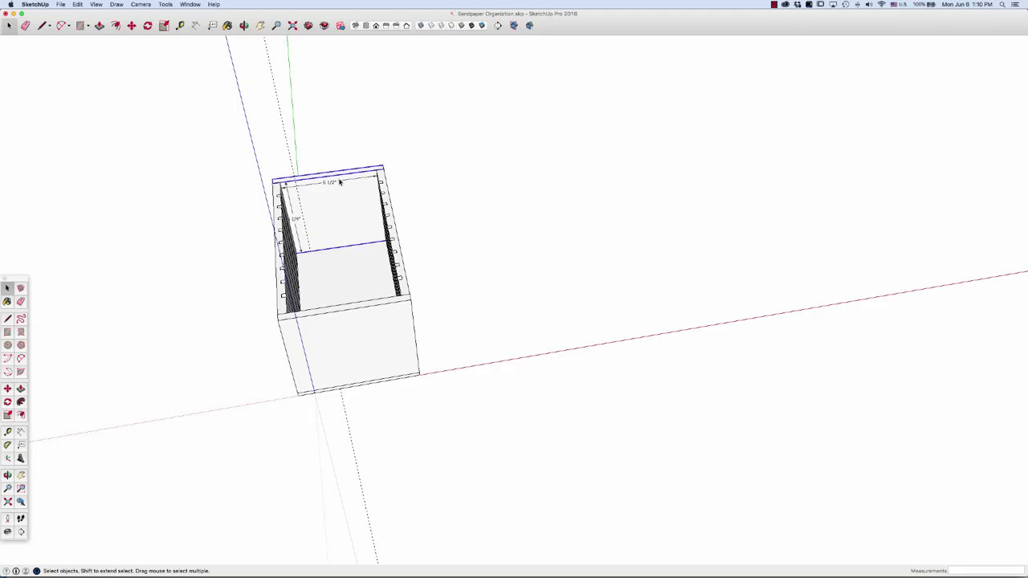
{"action": "left_click", "coordinate": [485, 188]}
{"action": "left_click", "coordinate": [77, 4]}
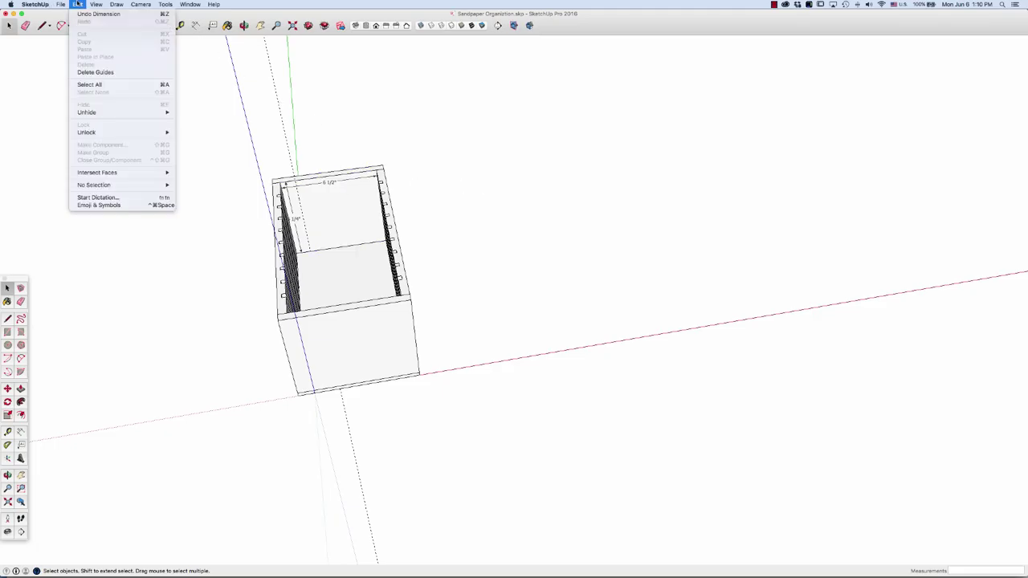
{"action": "left_click", "coordinate": [104, 73]}
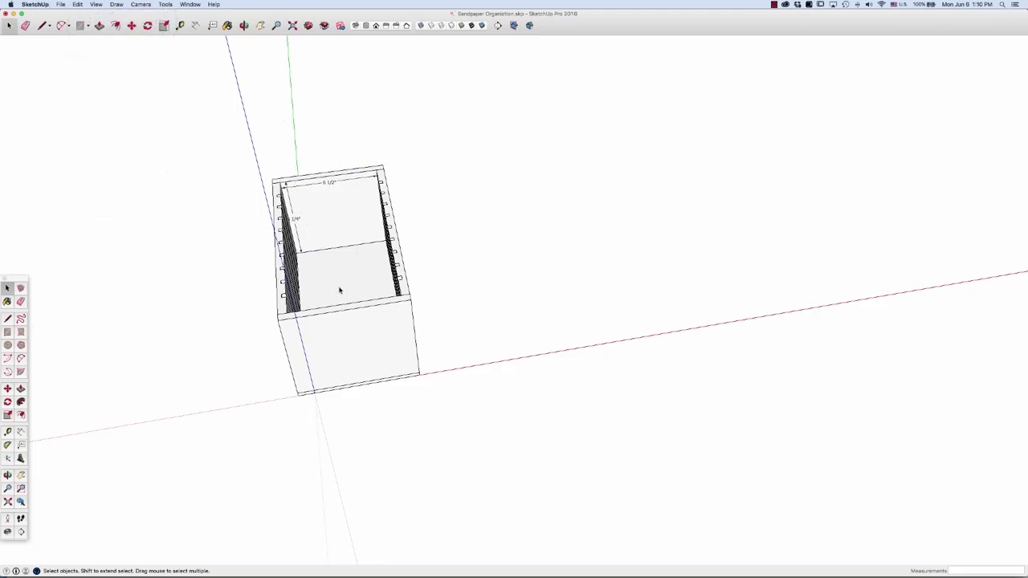
{"action": "key", "text": "Delete"}
{"action": "key", "text": "Delete"}
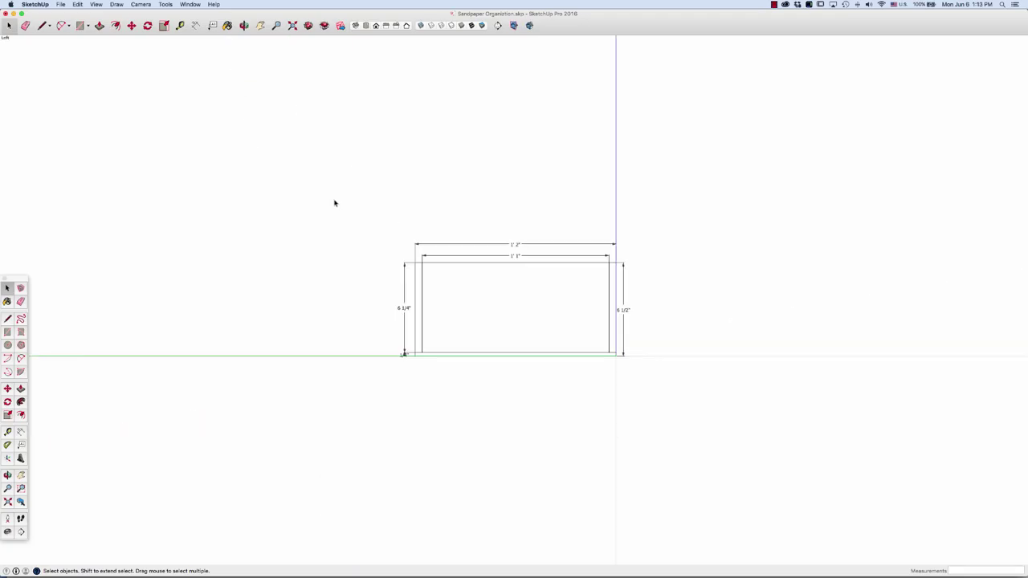
{"action": "left_click", "coordinate": [356, 26]}
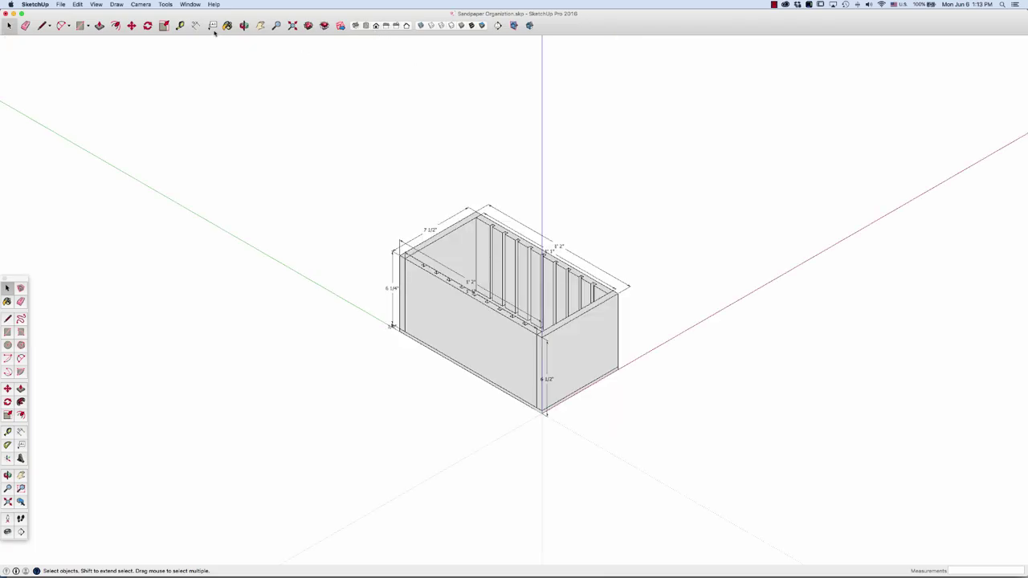
- Switch the camera to perspective projection and zoom in
{"action": "left_click", "coordinate": [141, 5]}
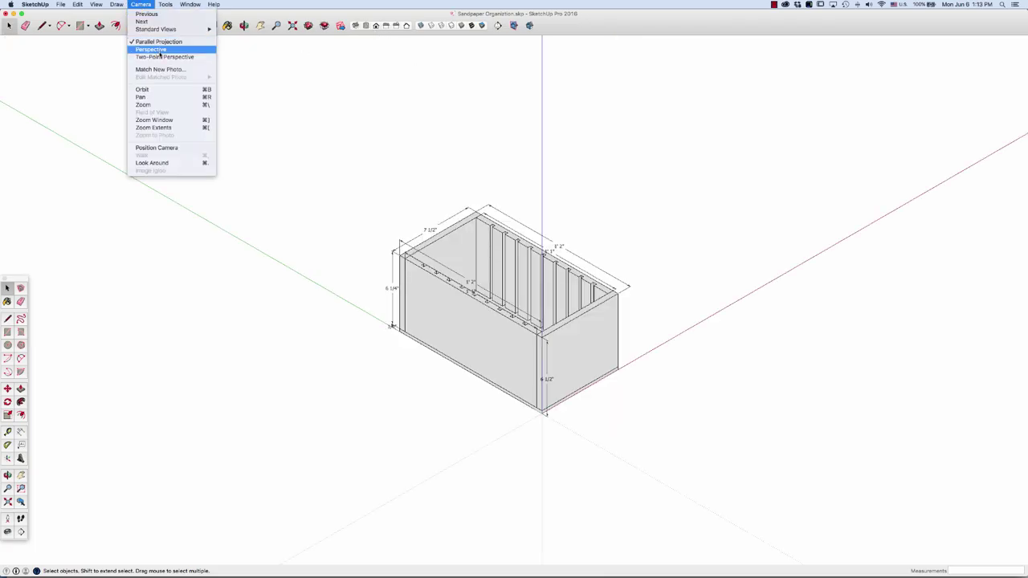
{"action": "left_click", "coordinate": [153, 50]}
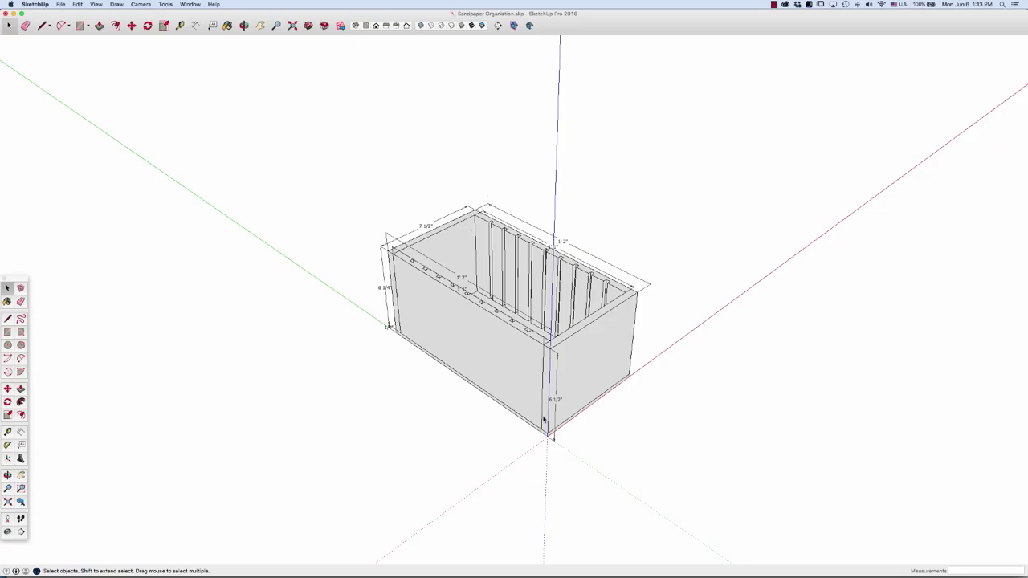
{"action": "scroll", "coordinate": [555, 365], "scroll_direction": "up", "scroll_amount": 3}
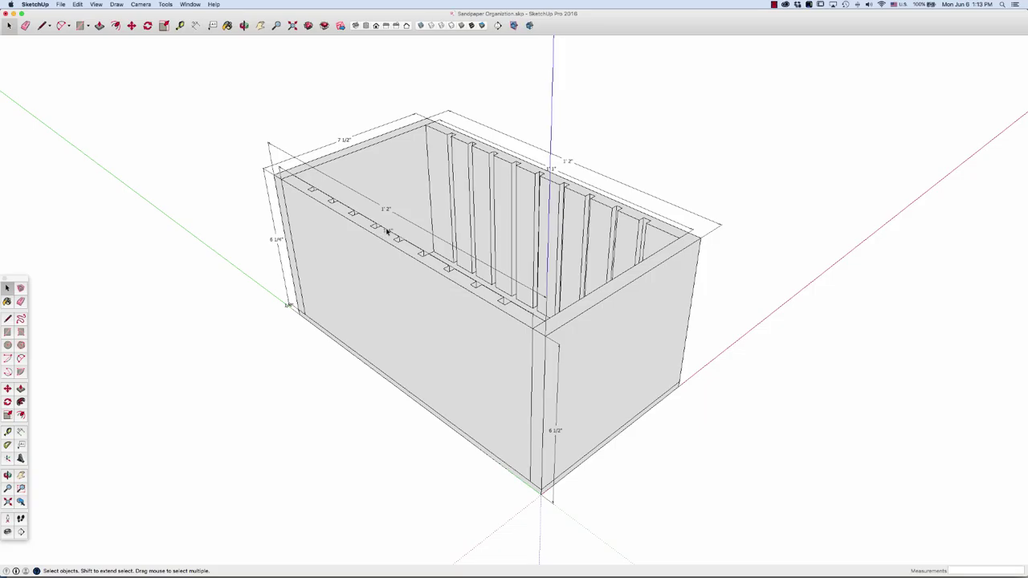
- Move the length dimension down onto the front face, leaving the 6 1/2" dimension in place
{"action": "key", "text": "m"}
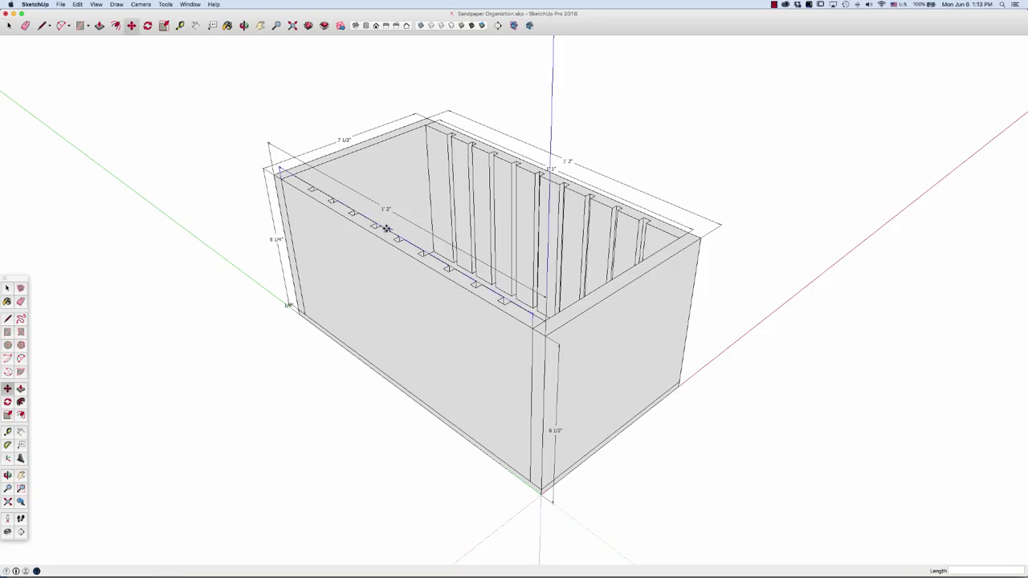
{"action": "left_click", "coordinate": [386, 229]}
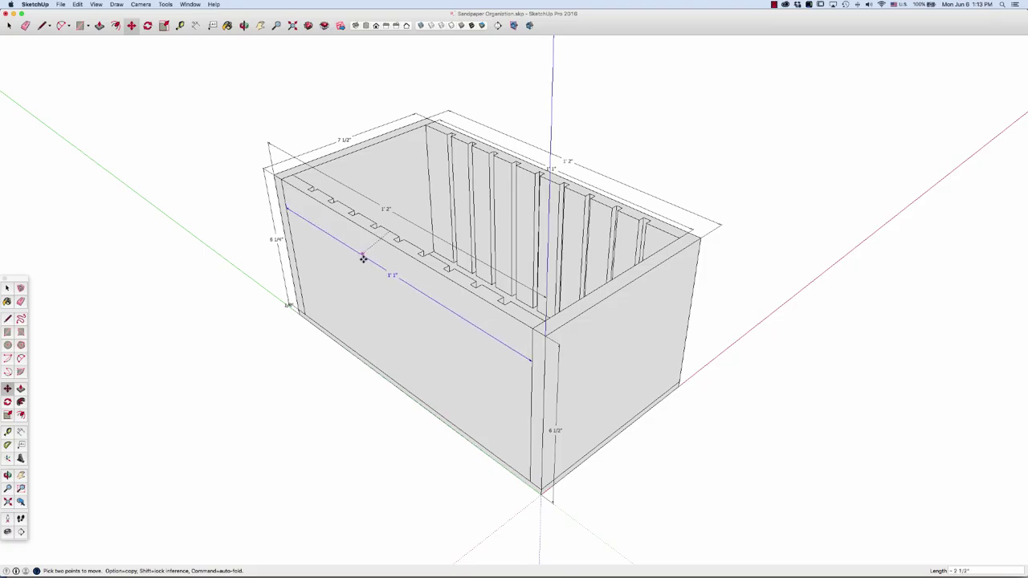
{"action": "key", "text": "space"}
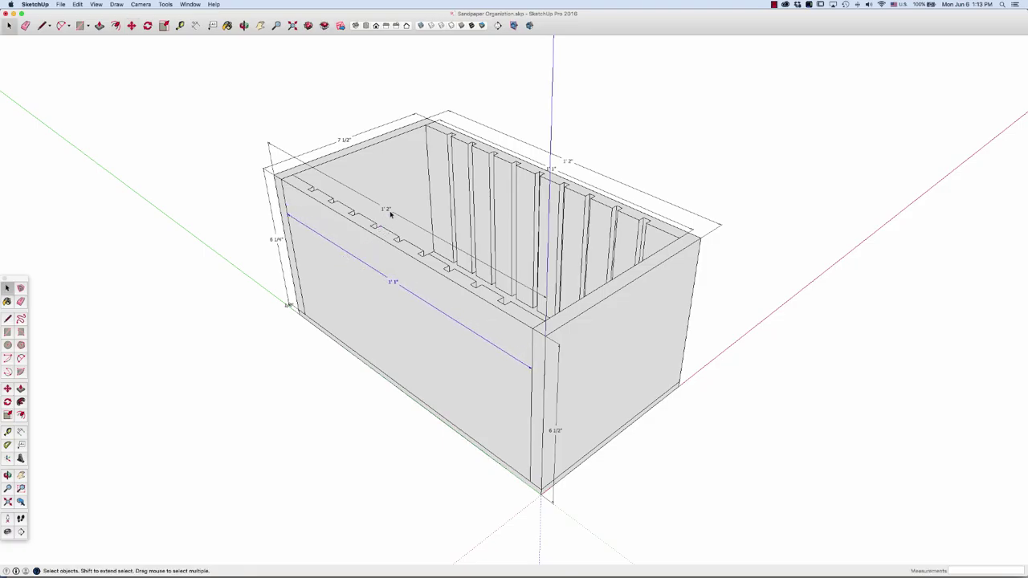
{"action": "key", "text": "m"}
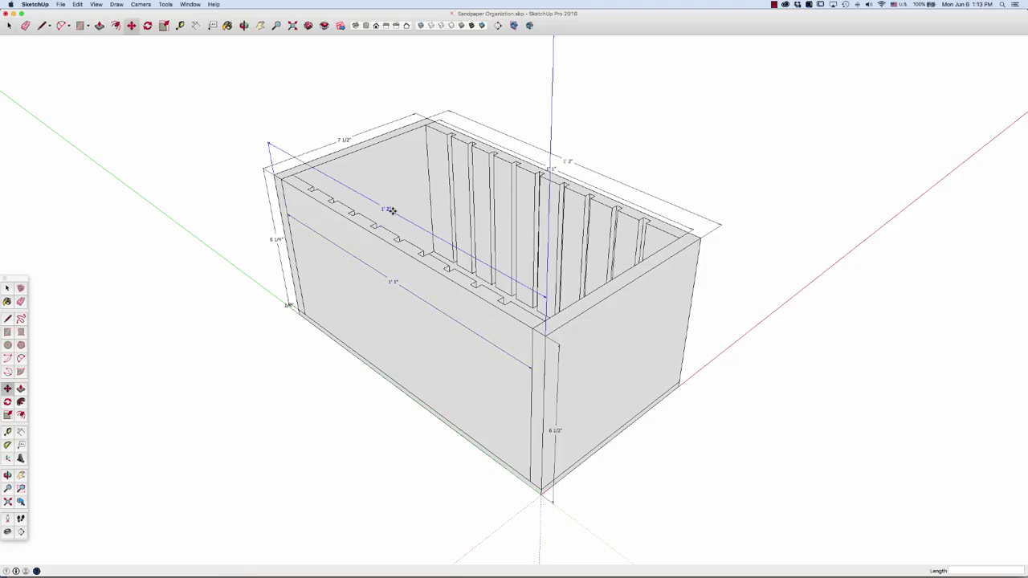
{"action": "left_click", "coordinate": [392, 214]}
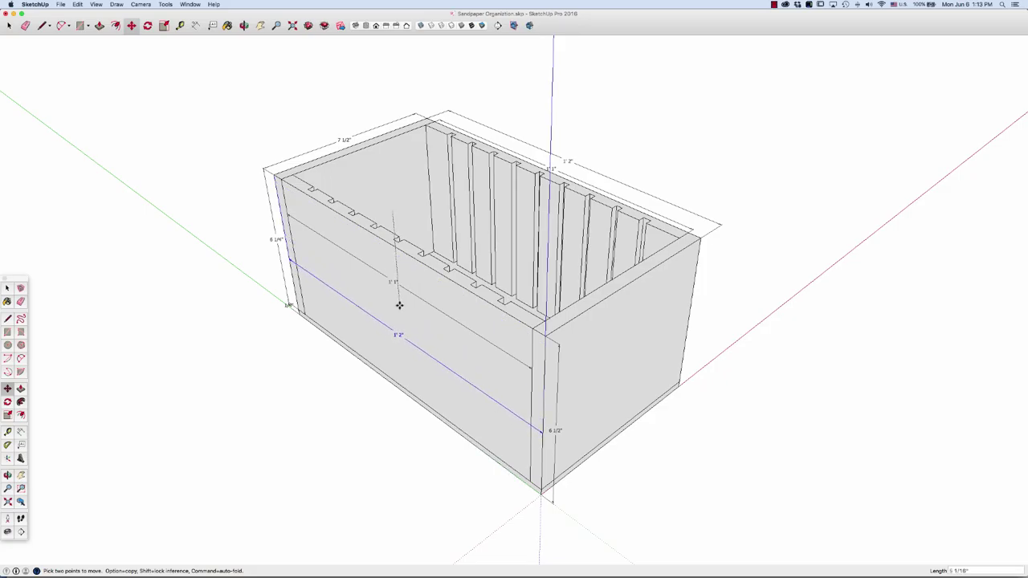
{"action": "left_click", "coordinate": [399, 305]}
{"action": "key", "text": "space"}
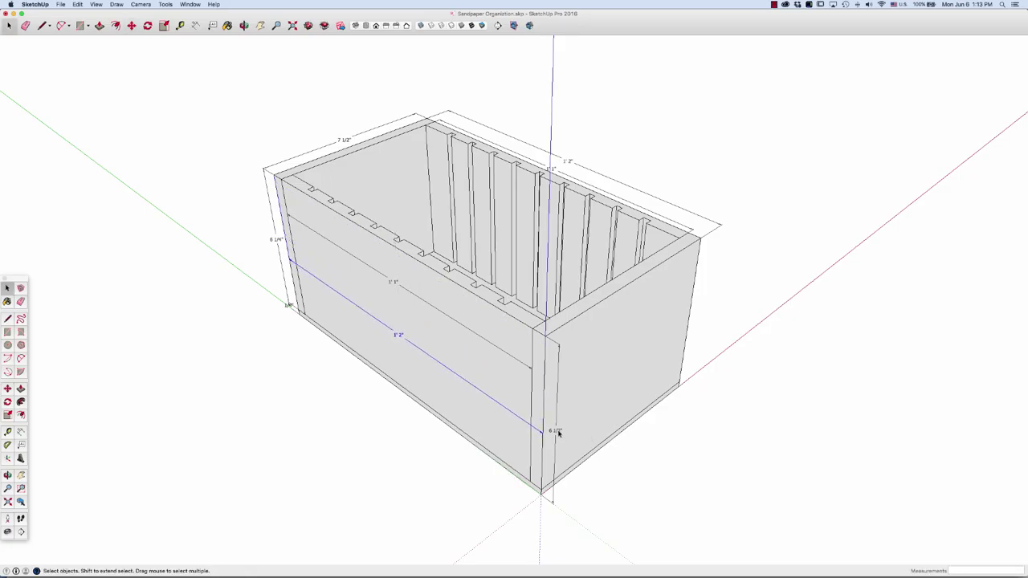
{"action": "key", "text": "m"}
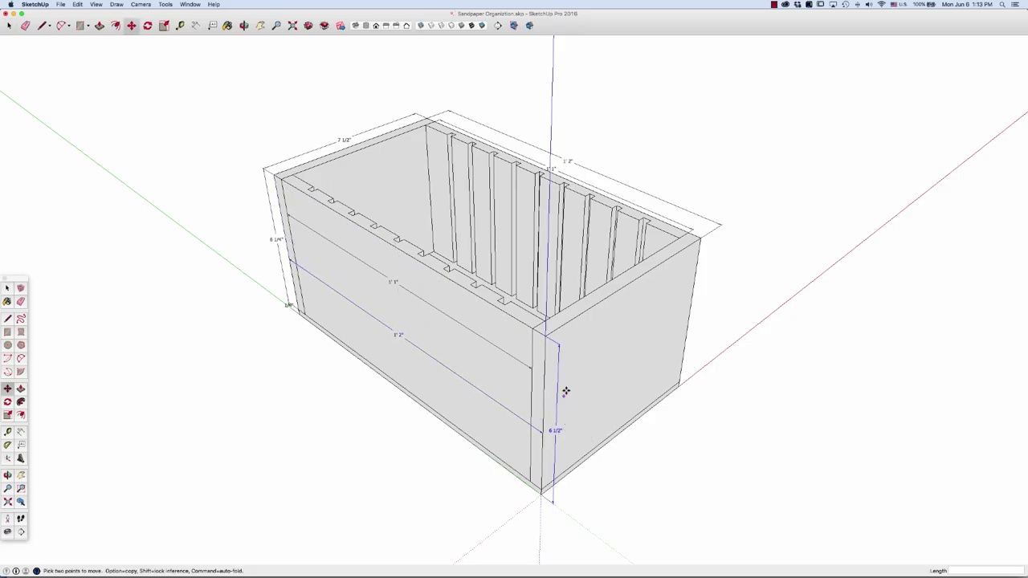
{"action": "left_click", "coordinate": [559, 343]}
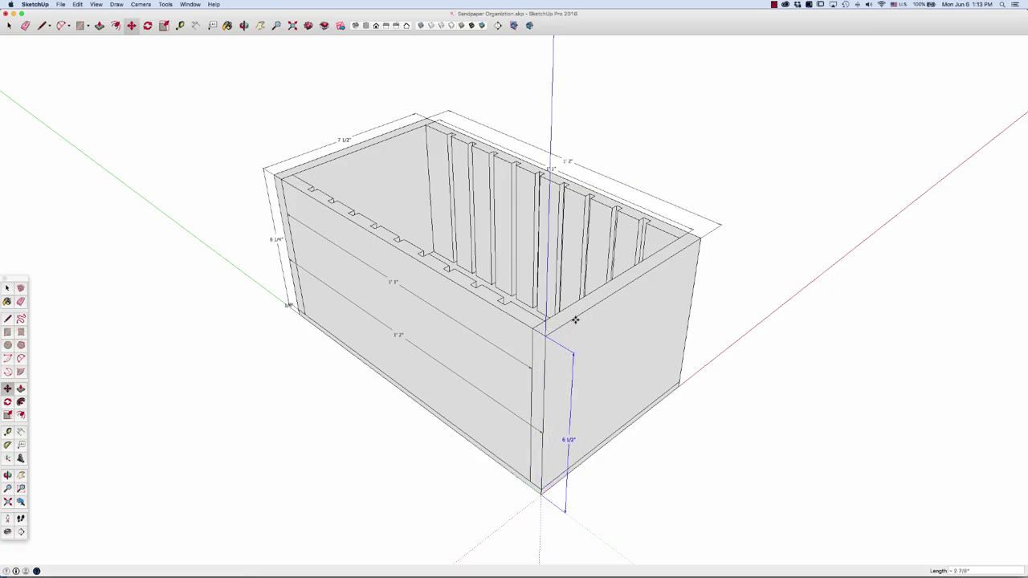
{"action": "key", "text": "Escape"}
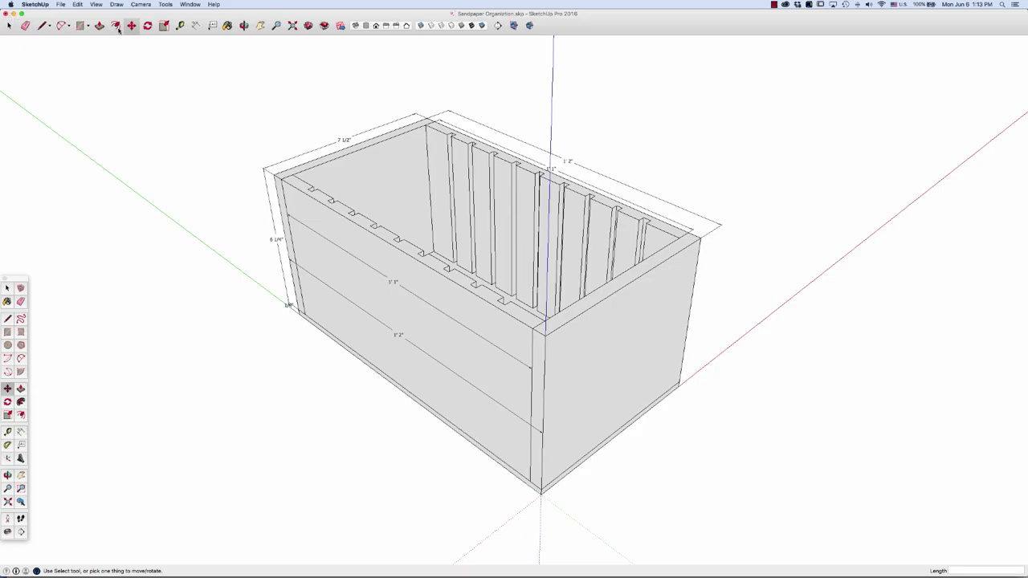
- Dimension the front corner's height as 6 1/4" and 6 1/2"
{"action": "left_click", "coordinate": [194, 25]}
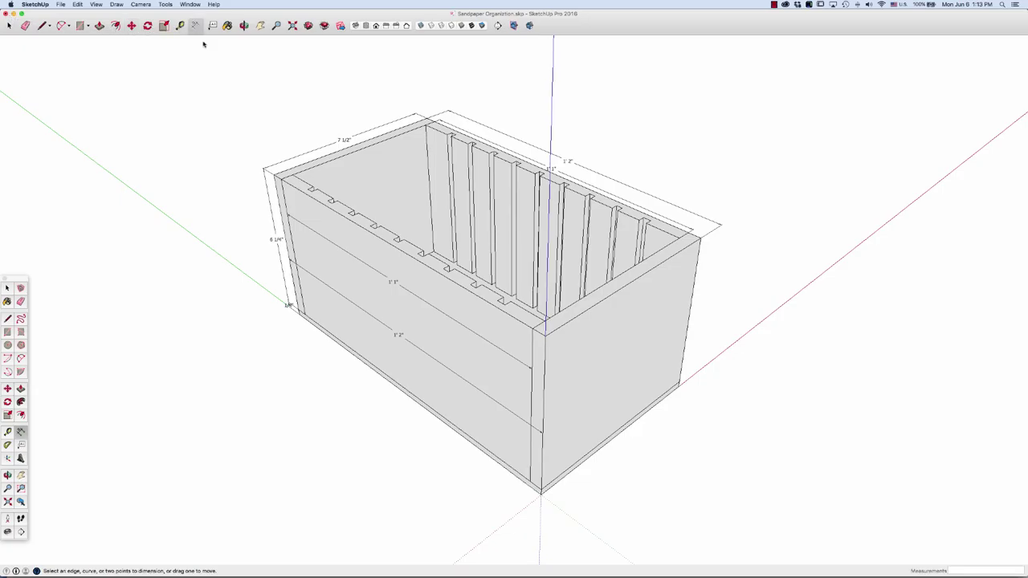
{"action": "left_click", "coordinate": [546, 330]}
{"action": "left_click", "coordinate": [548, 415]}
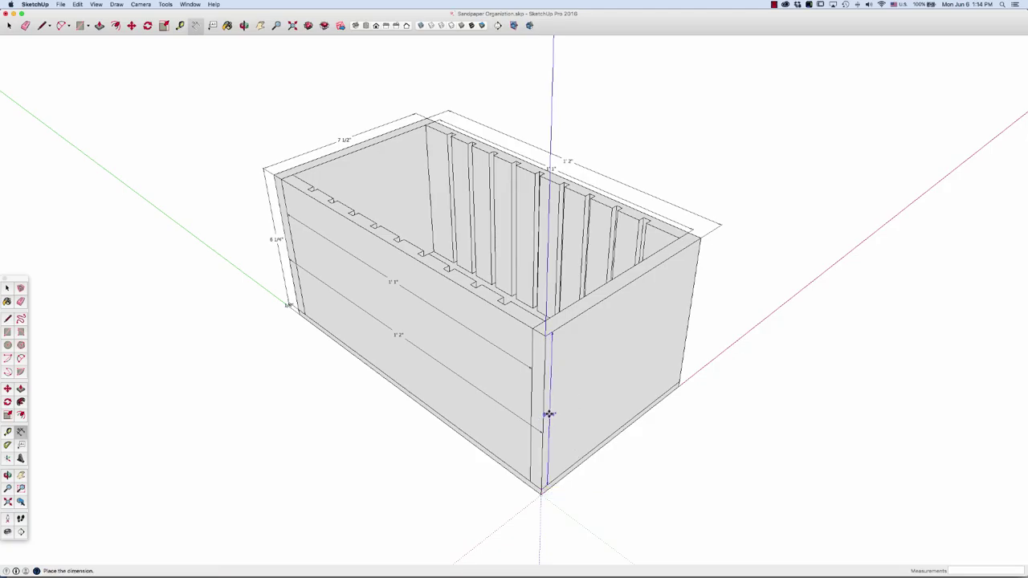
{"action": "left_click", "coordinate": [573, 395]}
{"action": "key", "text": "space"}
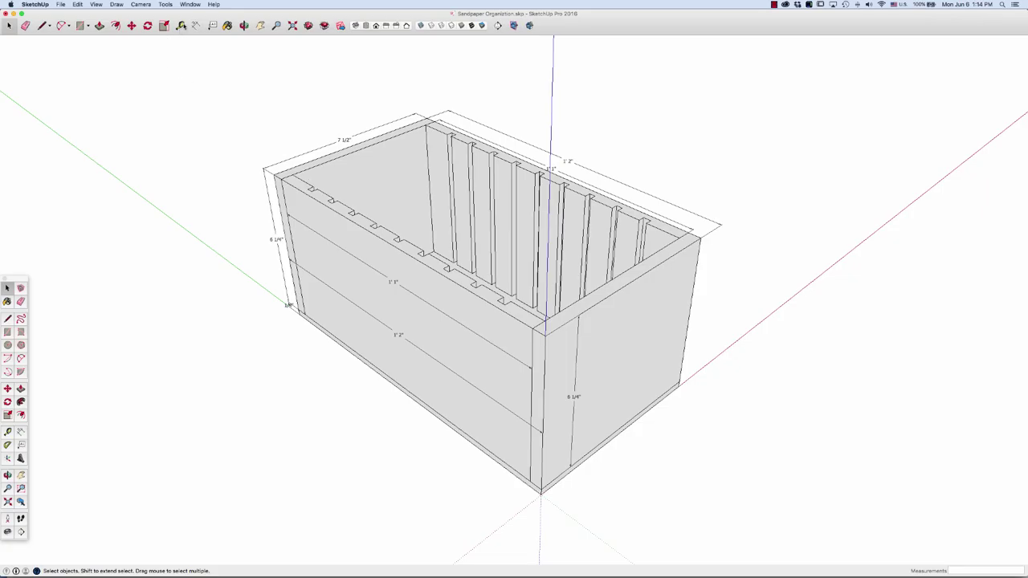
{"action": "left_click", "coordinate": [194, 26]}
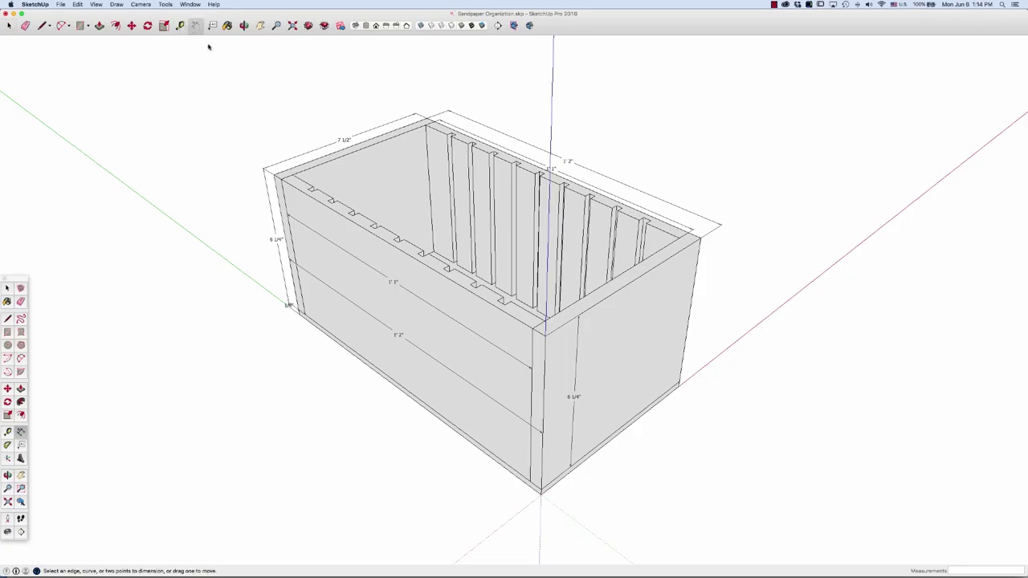
{"action": "left_click", "coordinate": [545, 334]}
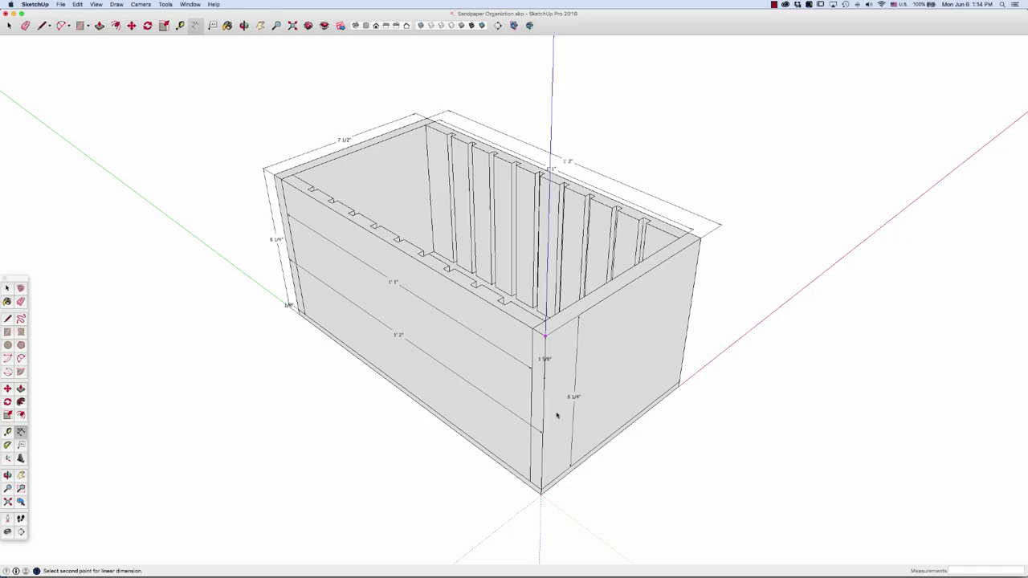
{"action": "left_click", "coordinate": [541, 493]}
{"action": "left_click", "coordinate": [557, 482]}
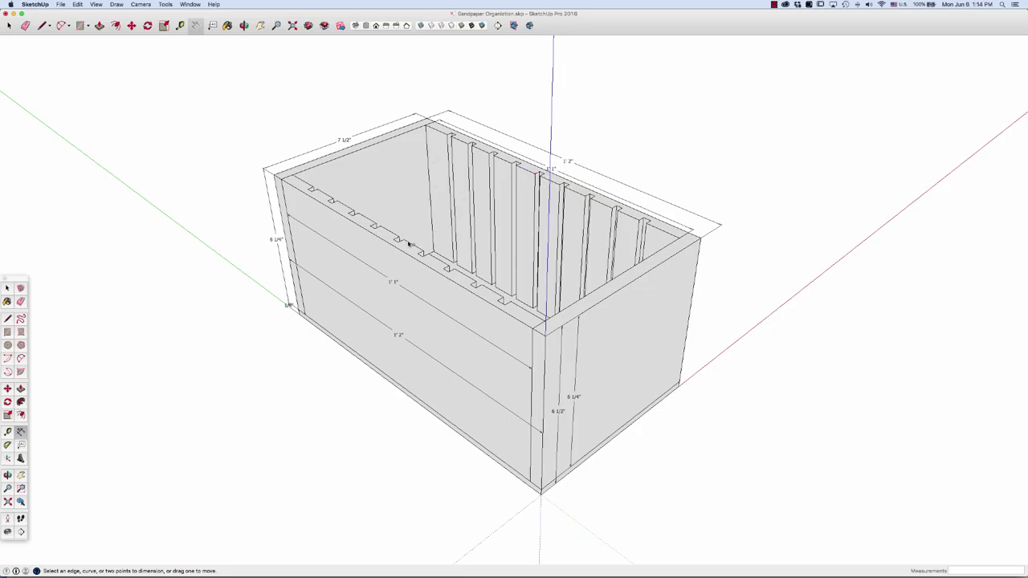
- Reposition the 1' 2" top dimension and delete the 1' 1" dimension
{"action": "left_click", "coordinate": [617, 183]}
{"action": "left_click", "coordinate": [616, 179]}
{"action": "key", "text": "space"}
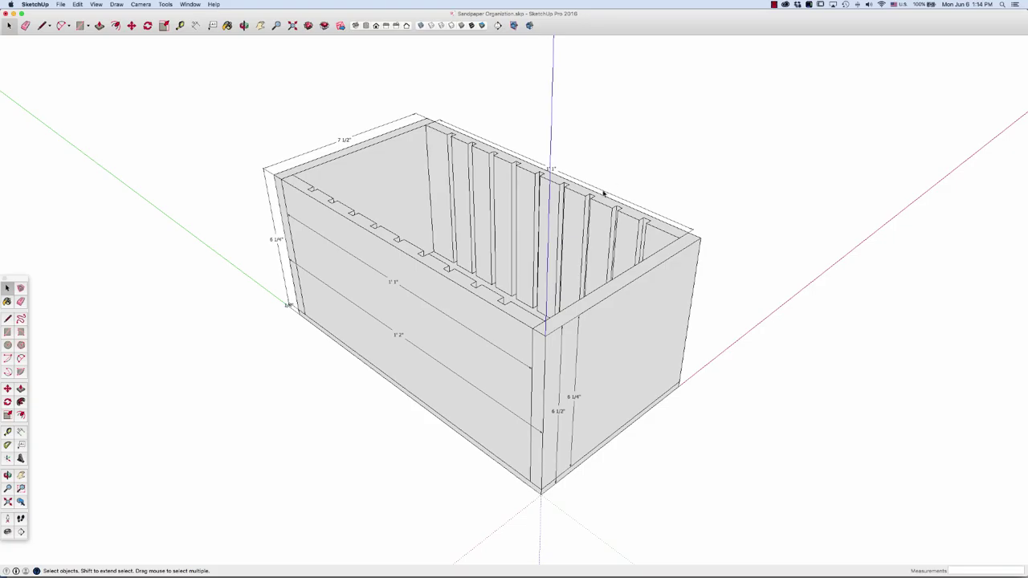
{"action": "key", "text": "Delete"}
- Dimension the right end's bottom edge as 7 1/2"
{"action": "left_click", "coordinate": [197, 27]}
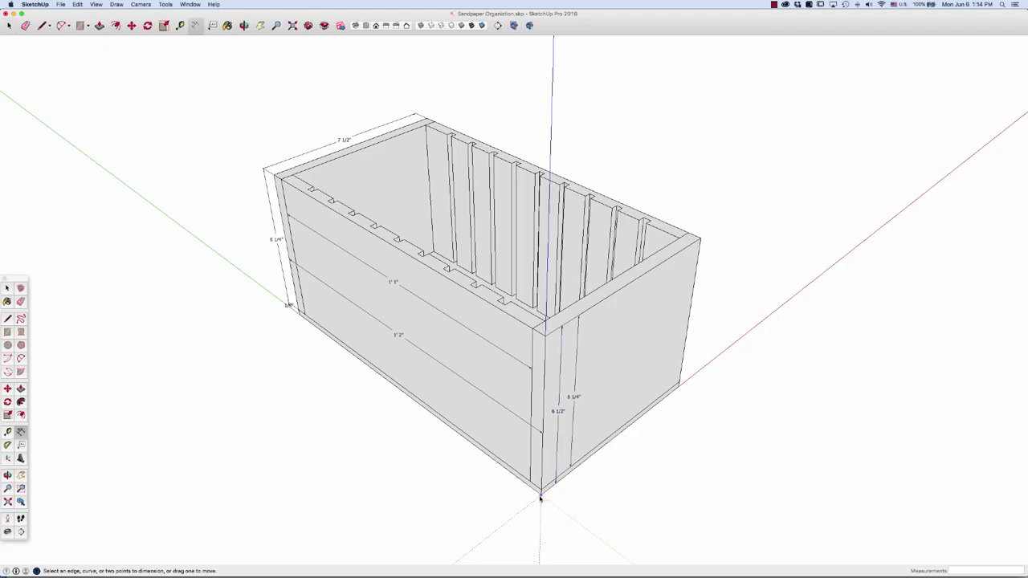
{"action": "left_click", "coordinate": [541, 491]}
{"action": "left_click", "coordinate": [680, 389]}
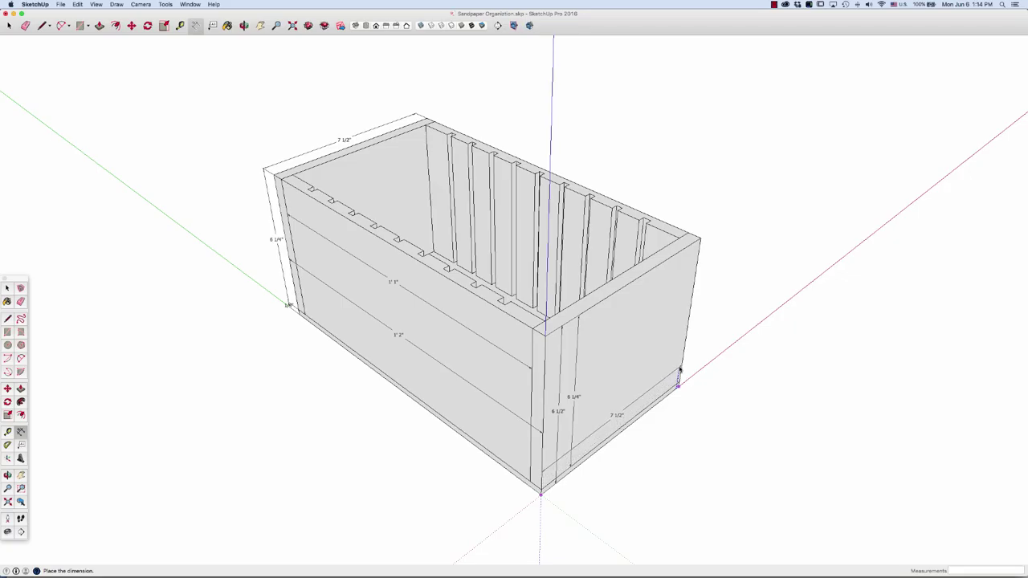
{"action": "left_click", "coordinate": [687, 374]}
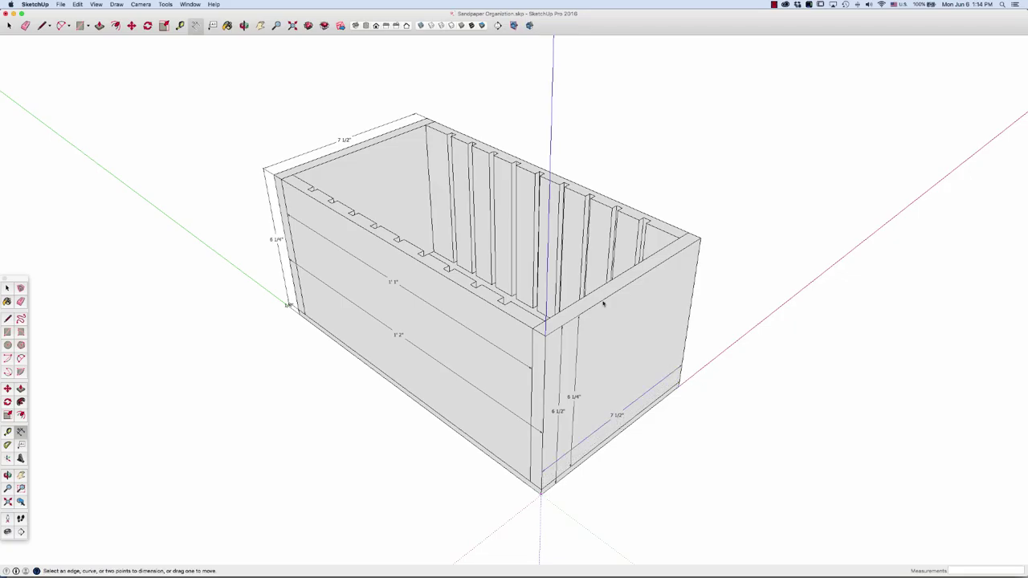
- Dimension the 1 3/8" first-slot spacing and the adjacent slat width on the back top edge
{"action": "left_click", "coordinate": [426, 126]}
{"action": "left_click", "coordinate": [447, 134]}
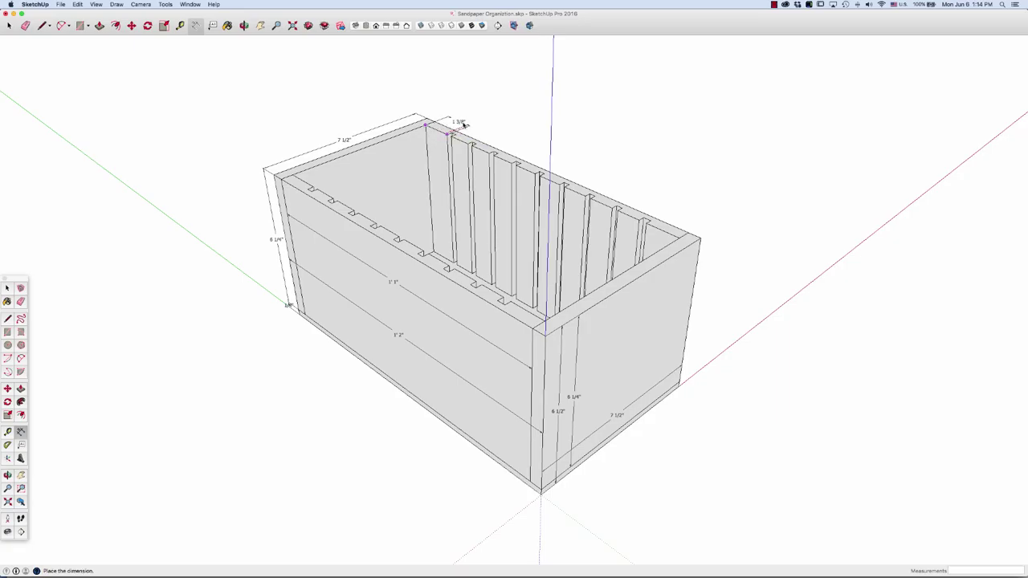
{"action": "left_click", "coordinate": [452, 134]}
{"action": "left_click", "coordinate": [454, 138]}
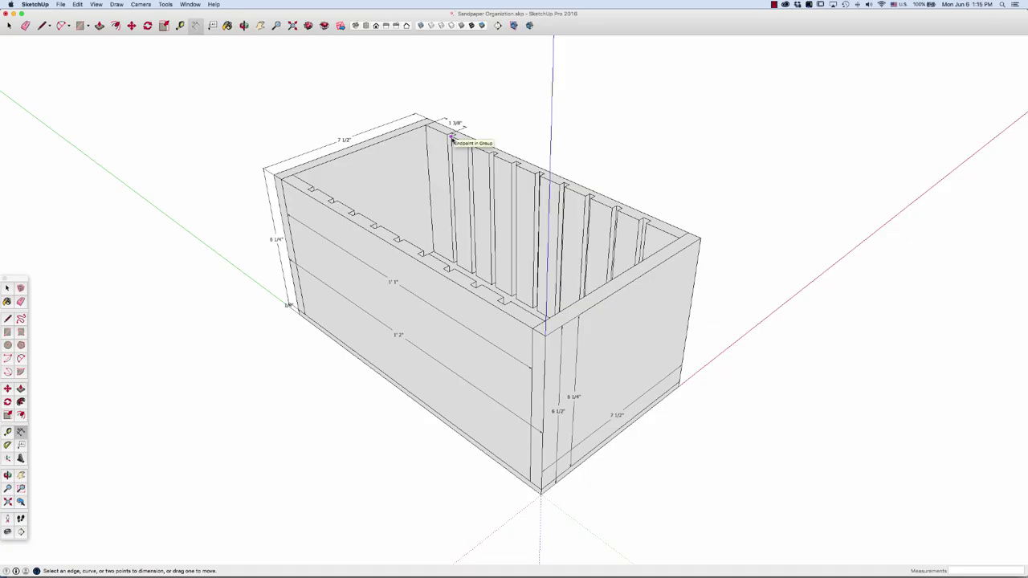
{"action": "left_click", "coordinate": [472, 141]}
{"action": "left_click", "coordinate": [478, 138]}
{"action": "key", "text": "m"}
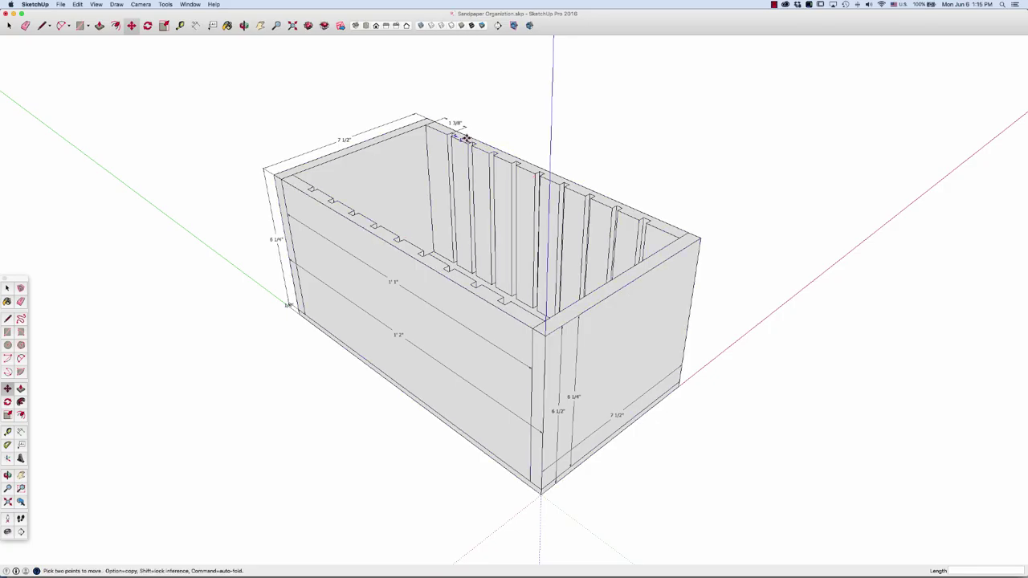
- Move the small slat dimension to a clearer spot on the top edge
{"action": "key", "text": "space"}
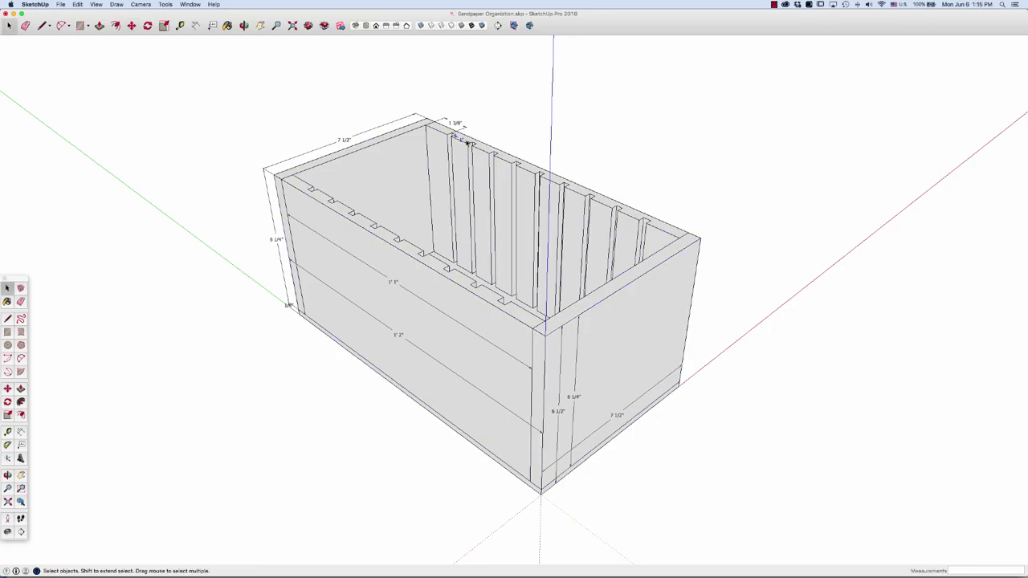
{"action": "key", "text": "m"}
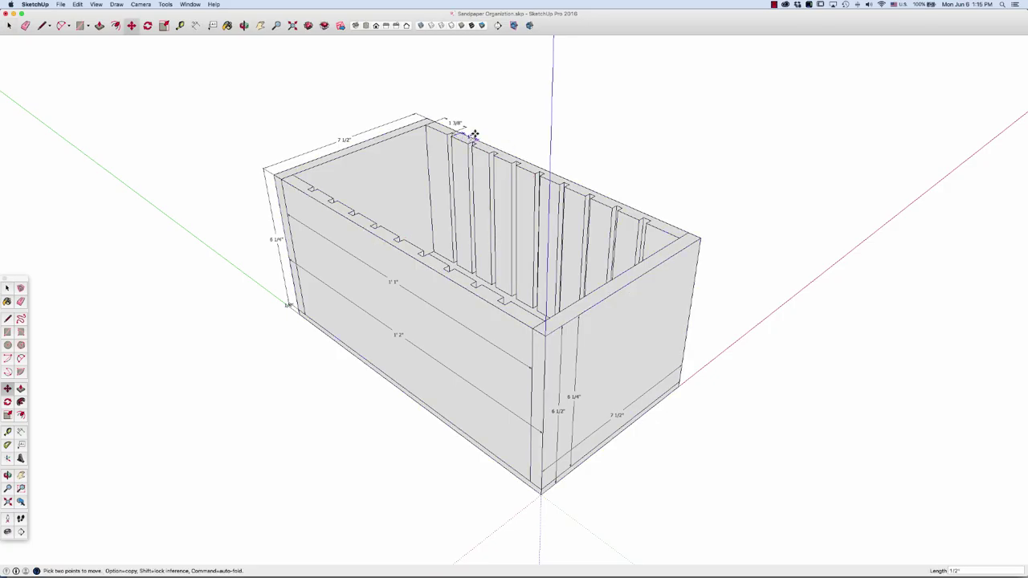
{"action": "left_click", "coordinate": [466, 133]}
{"action": "left_click", "coordinate": [500, 136]}
{"action": "key", "text": "space"}
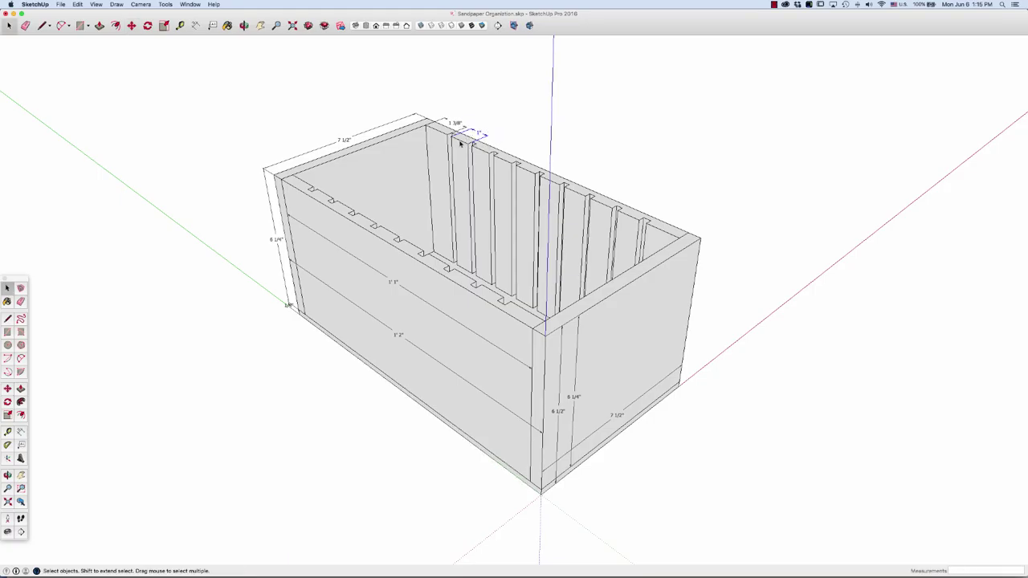
- Add a 1 3/8" dimension at the back wall's right end
{"action": "left_click", "coordinate": [196, 25]}
{"action": "left_click", "coordinate": [676, 240]}
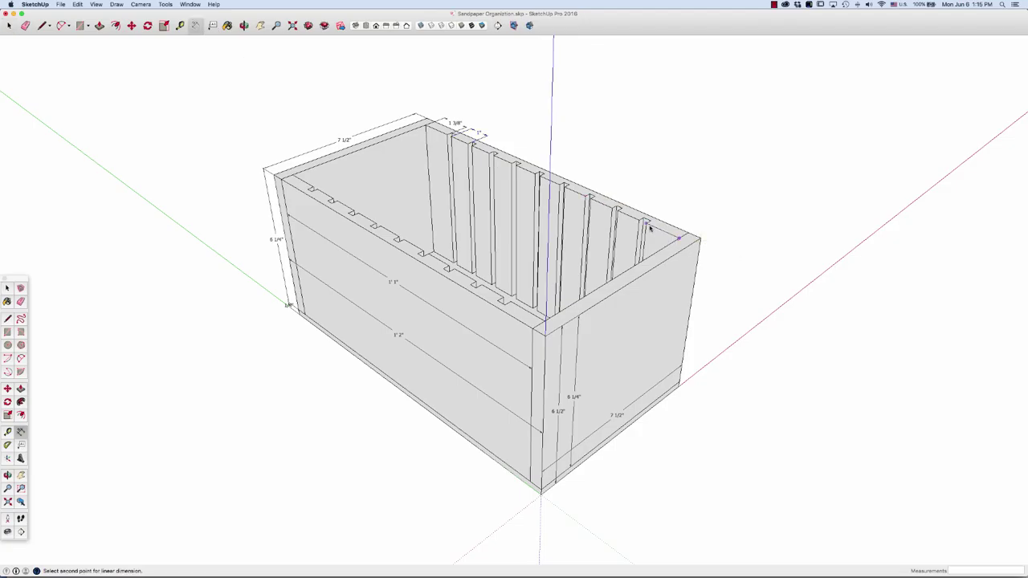
{"action": "left_click", "coordinate": [647, 224]}
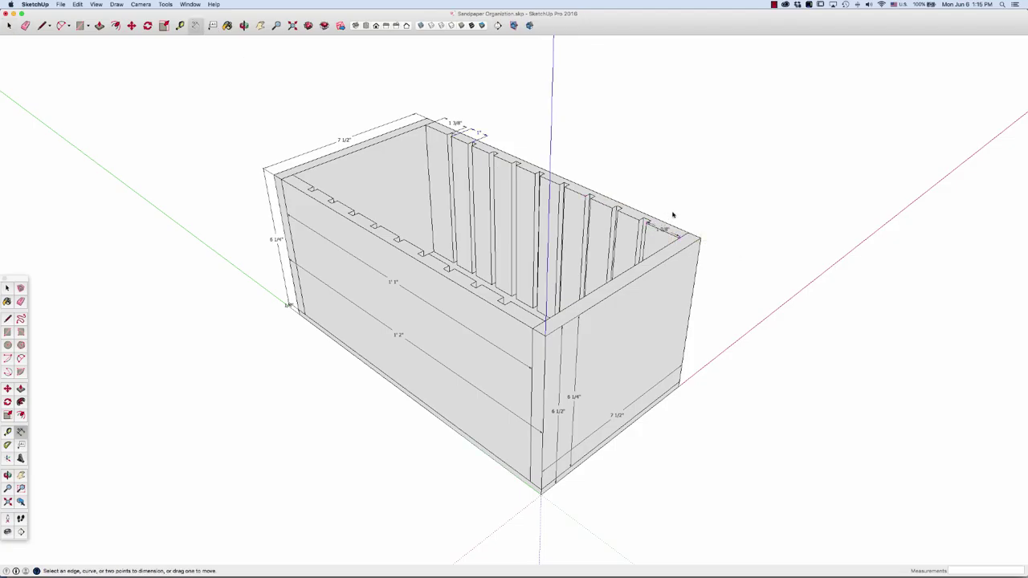
{"action": "key", "text": "space"}
{"action": "left_click", "coordinate": [665, 227]}
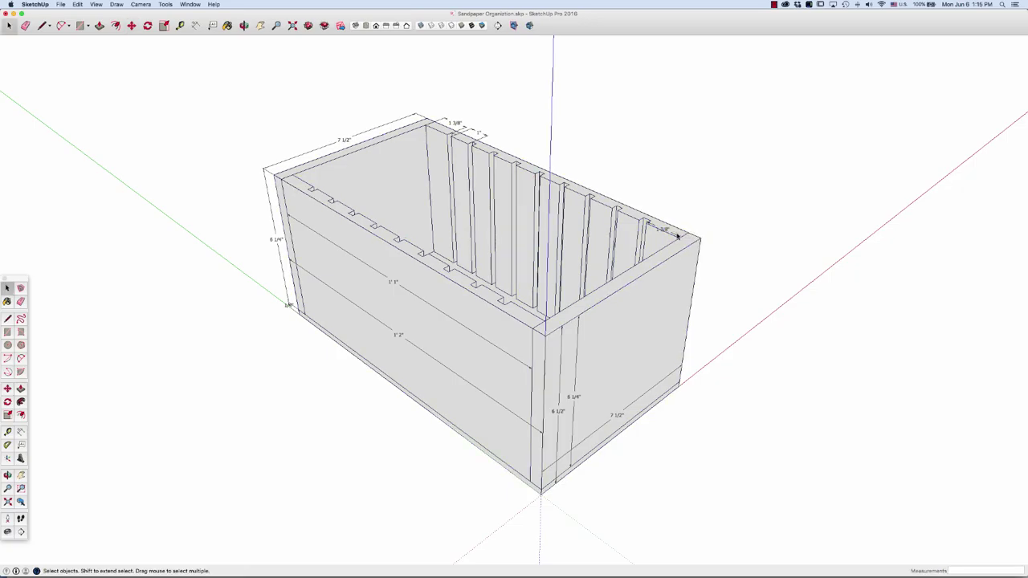
{"action": "key", "text": "m"}
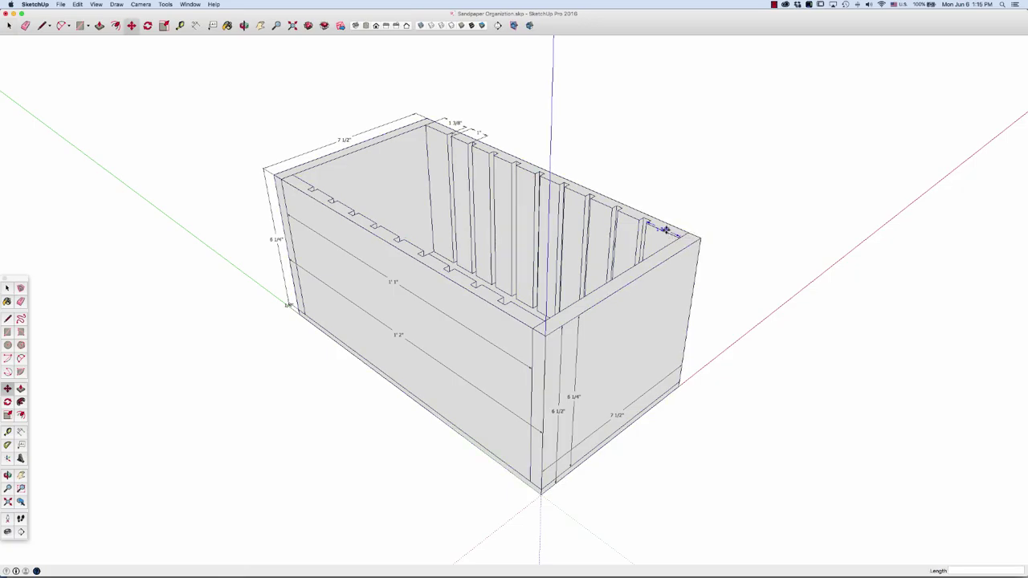
{"action": "left_click", "coordinate": [667, 231]}
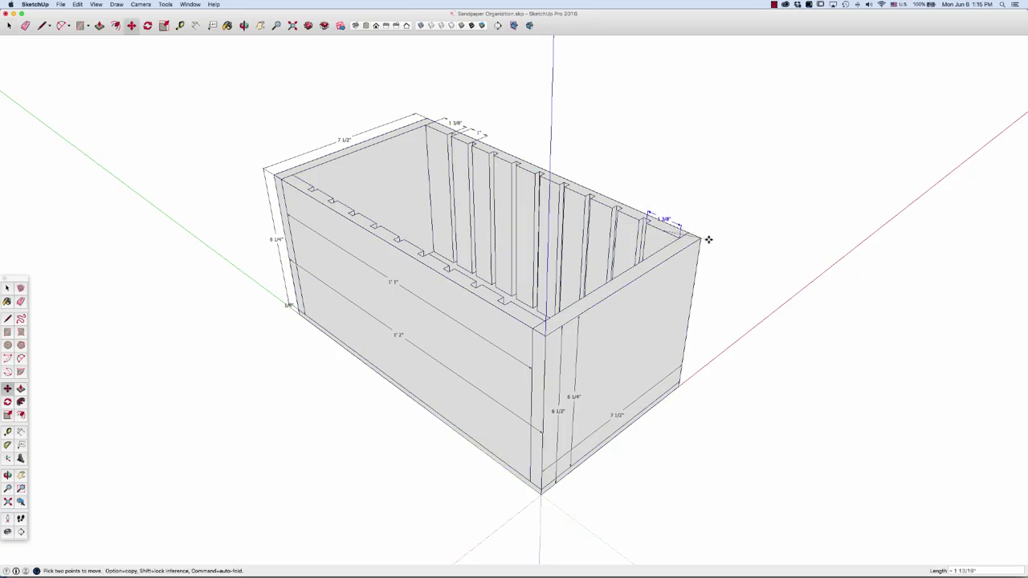
{"action": "key", "text": "Escape"}
- Add the right-end slot dimension, 1 3/8" spacing, and a 15/16" slot-width dimension
{"action": "key", "text": "d"}
{"action": "left_click", "coordinate": [646, 223]}
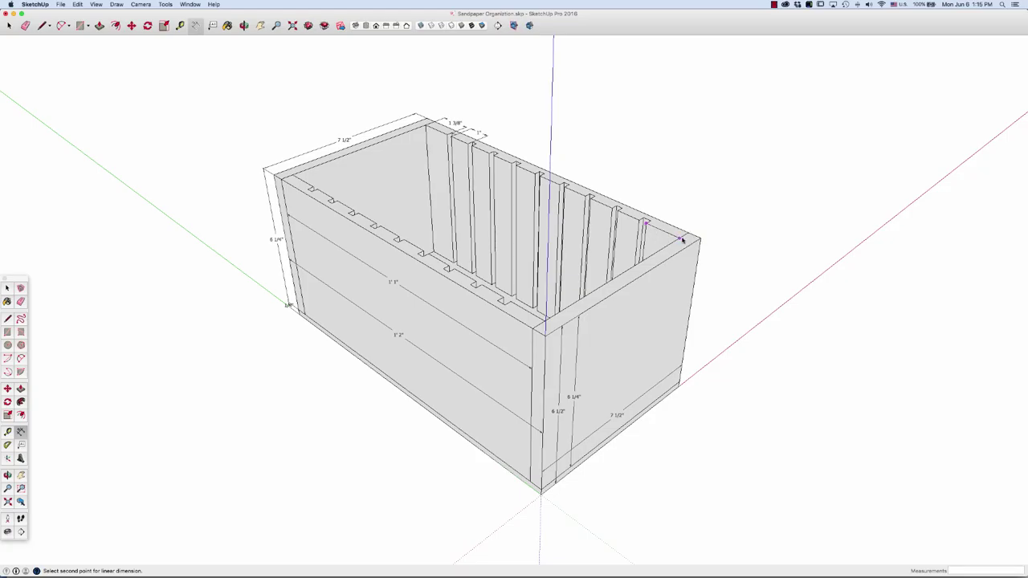
{"action": "left_click", "coordinate": [682, 238]}
{"action": "left_click", "coordinate": [685, 236]}
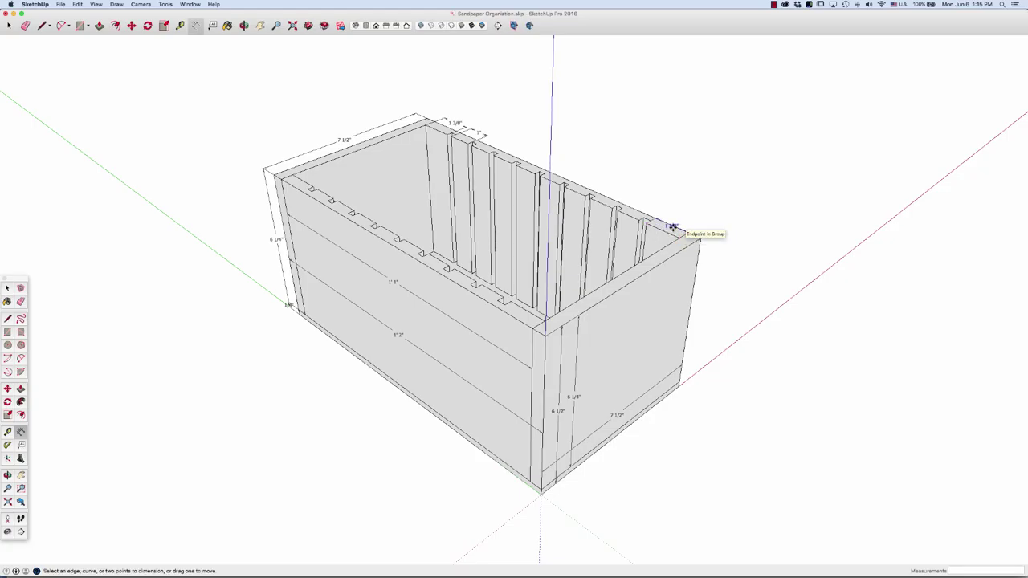
{"action": "left_click", "coordinate": [674, 225]}
{"action": "left_click", "coordinate": [676, 226]}
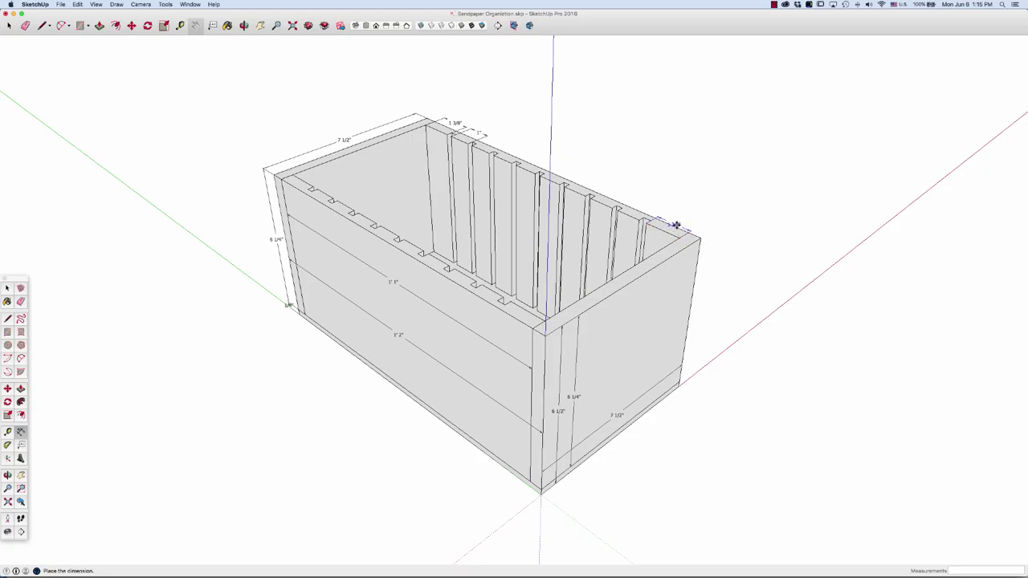
{"action": "left_click", "coordinate": [682, 220]}
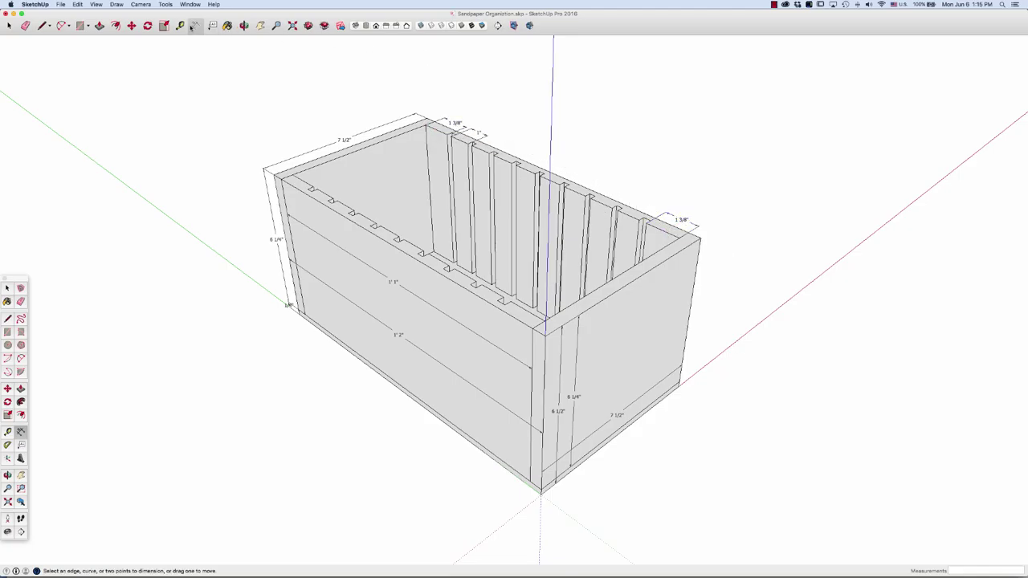
{"action": "left_click", "coordinate": [638, 219]}
{"action": "left_click", "coordinate": [618, 211]}
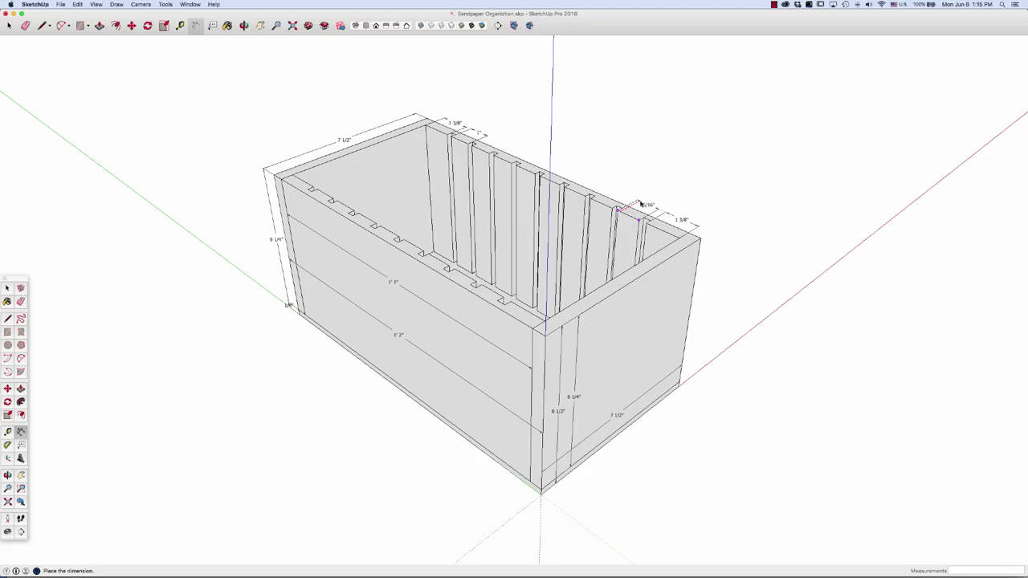
{"action": "left_click", "coordinate": [641, 204]}
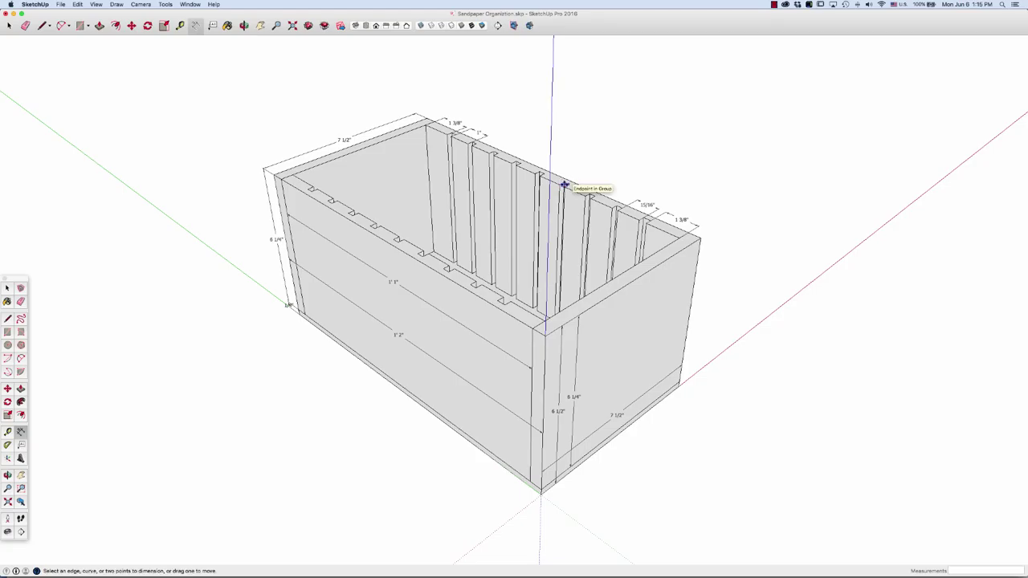
- Abandon a trial move along the red axis and close the Materials panel
{"action": "key", "text": "b"}
{"action": "key", "text": "space"}
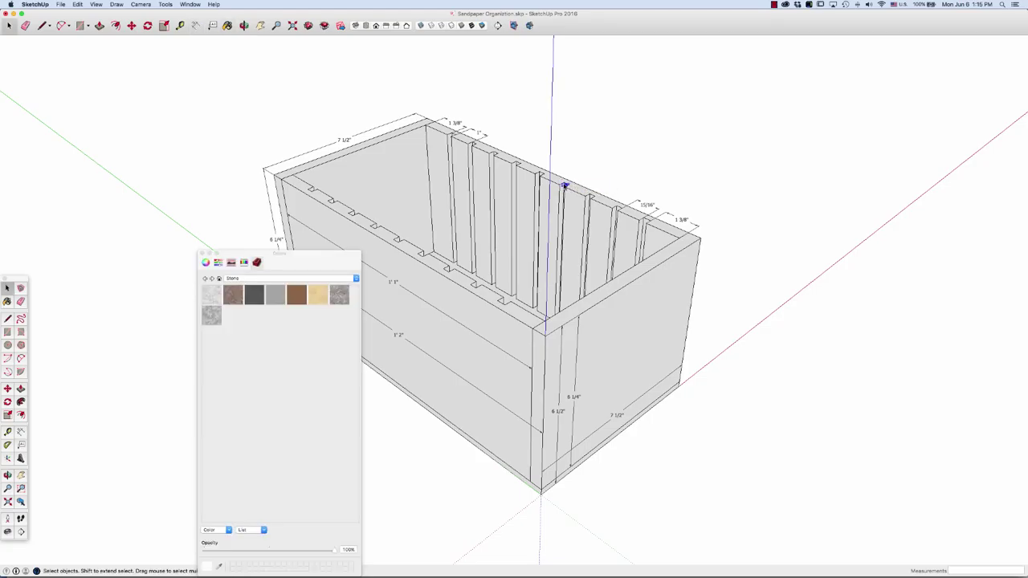
{"action": "key", "text": "m"}
{"action": "left_click", "coordinate": [566, 185]}
{"action": "key", "text": "space"}
{"action": "left_click", "coordinate": [202, 253]}
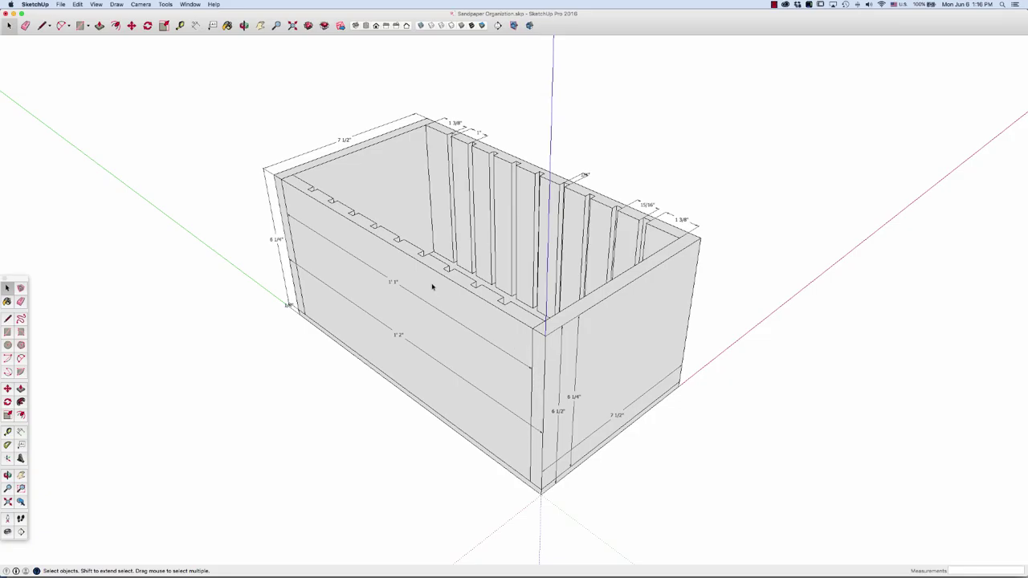
- Save the dimensioned organizer box model and print it
{"action": "left_click", "coordinate": [68, 5]}
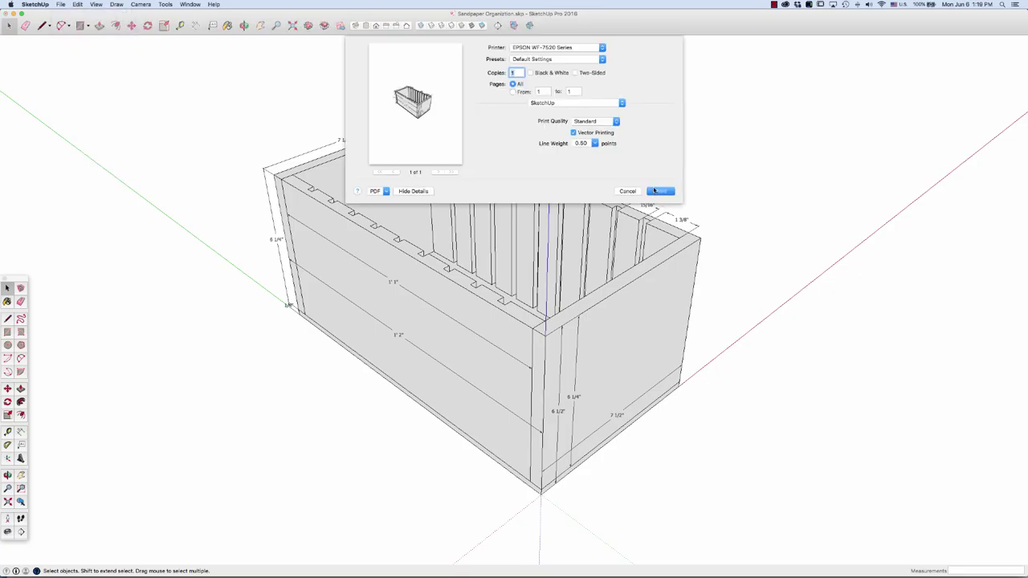
{"action": "left_click", "coordinate": [657, 191]}
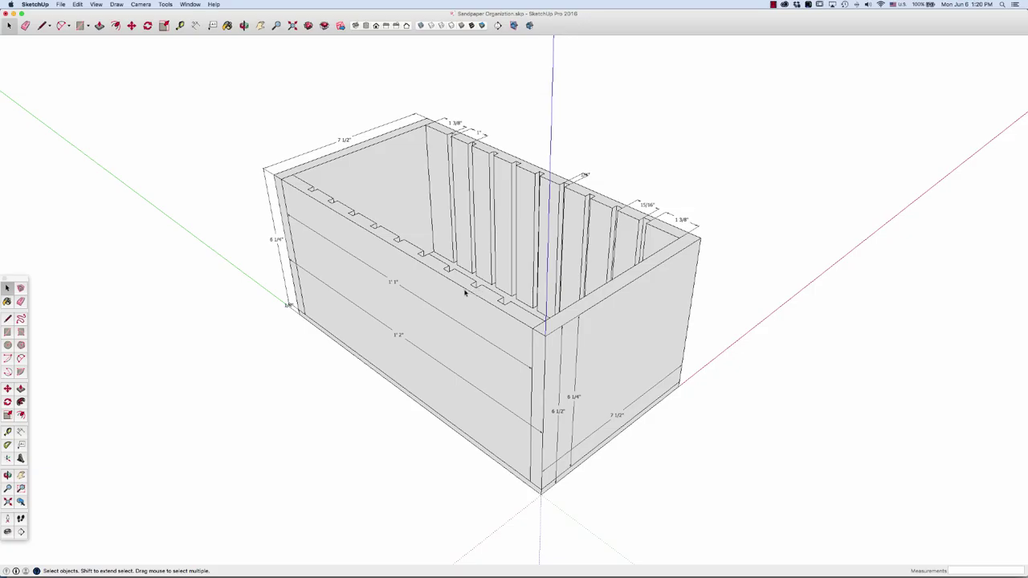
- Bring Safari's Paulk Homes Order Plans page in front of the SketchUp model with Cmd+Tab
{"action": "key", "text": "super+Tab"}
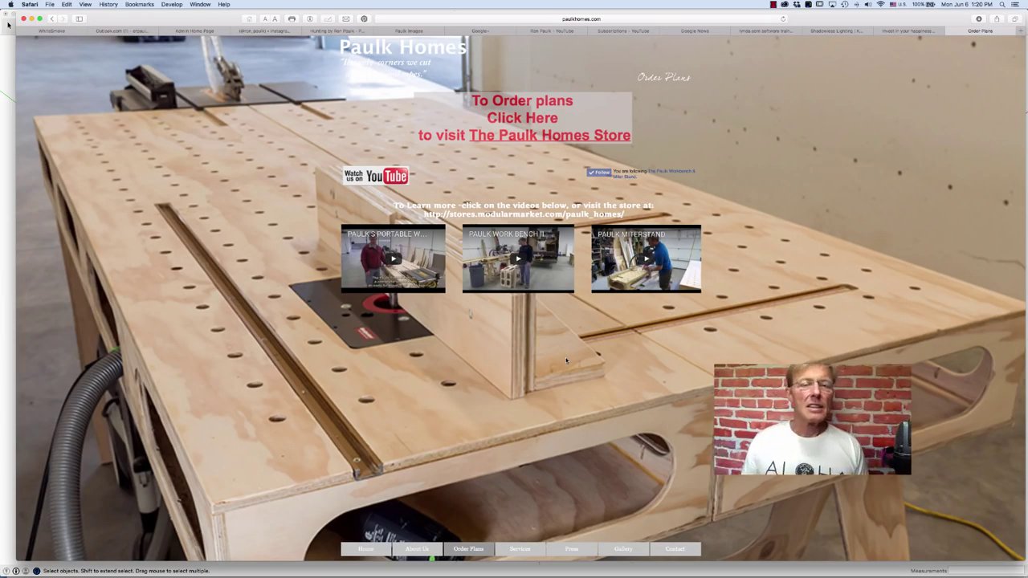